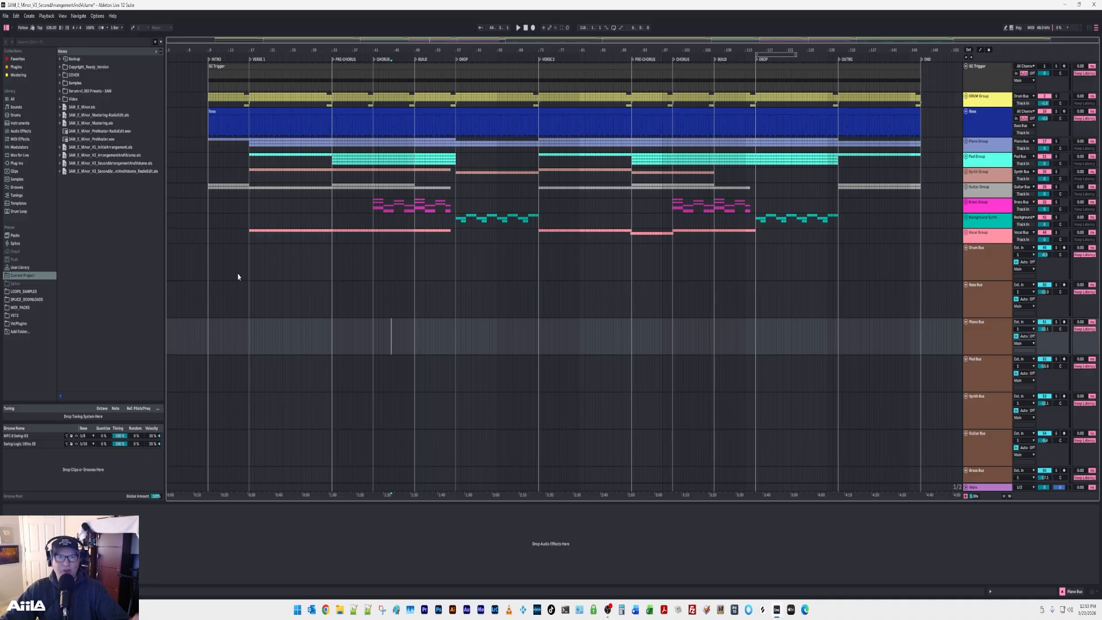
# Expand the Vocal Group, audition the upper MAIN VOCALS track in solo from Verse 1 into the Pre-Chorus, and clear the solo.
pyautogui.click(966, 233)
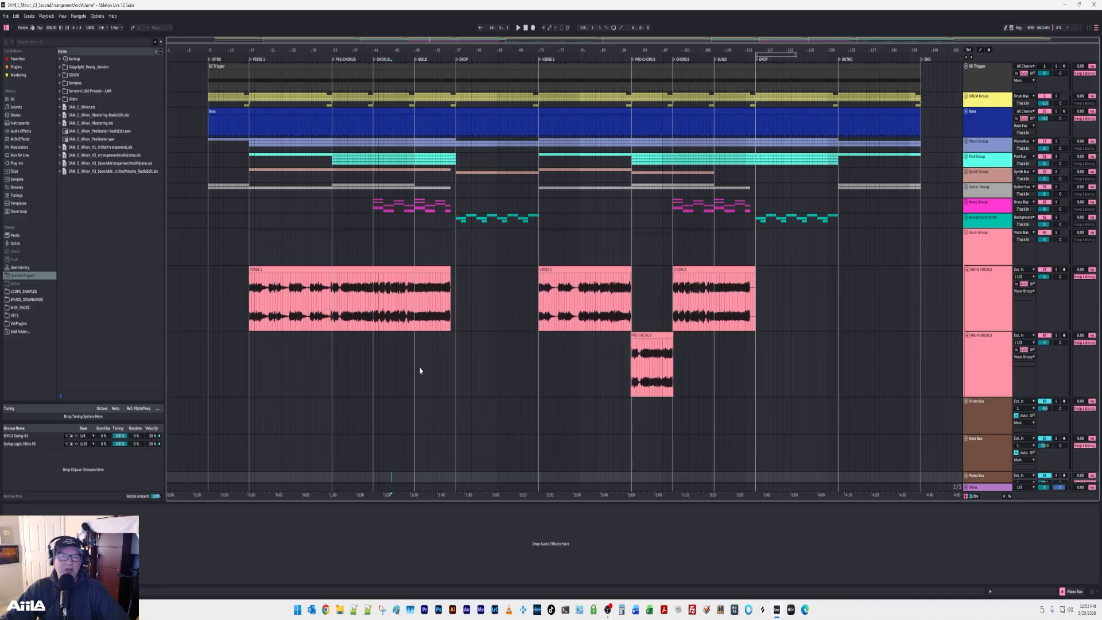
pyautogui.click(1056, 270)
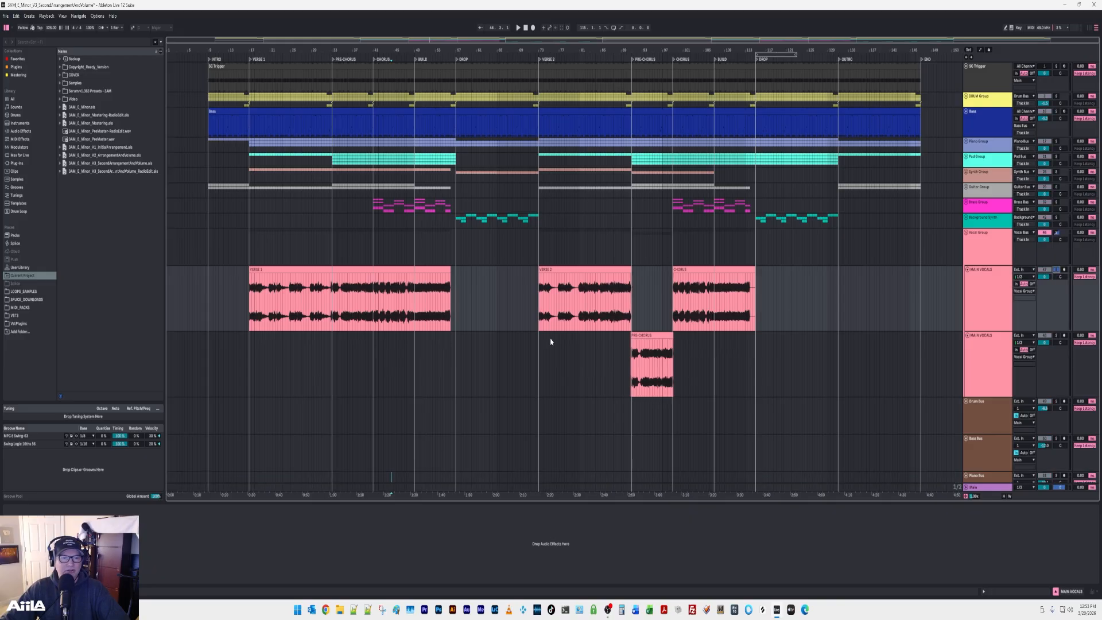
pyautogui.press('space')
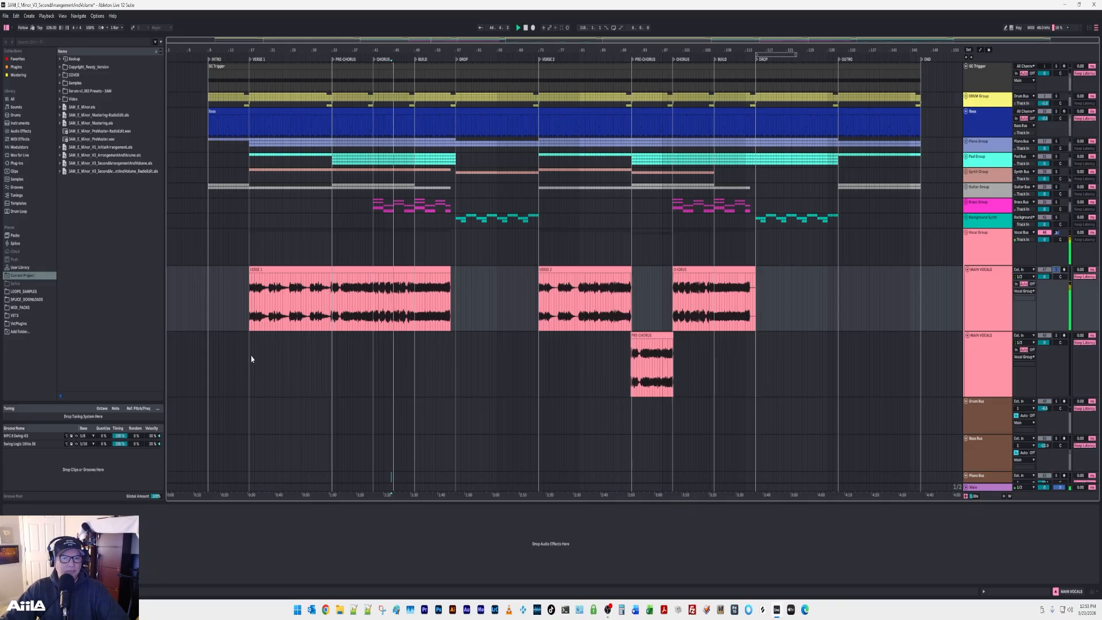
pyautogui.click(251, 353)
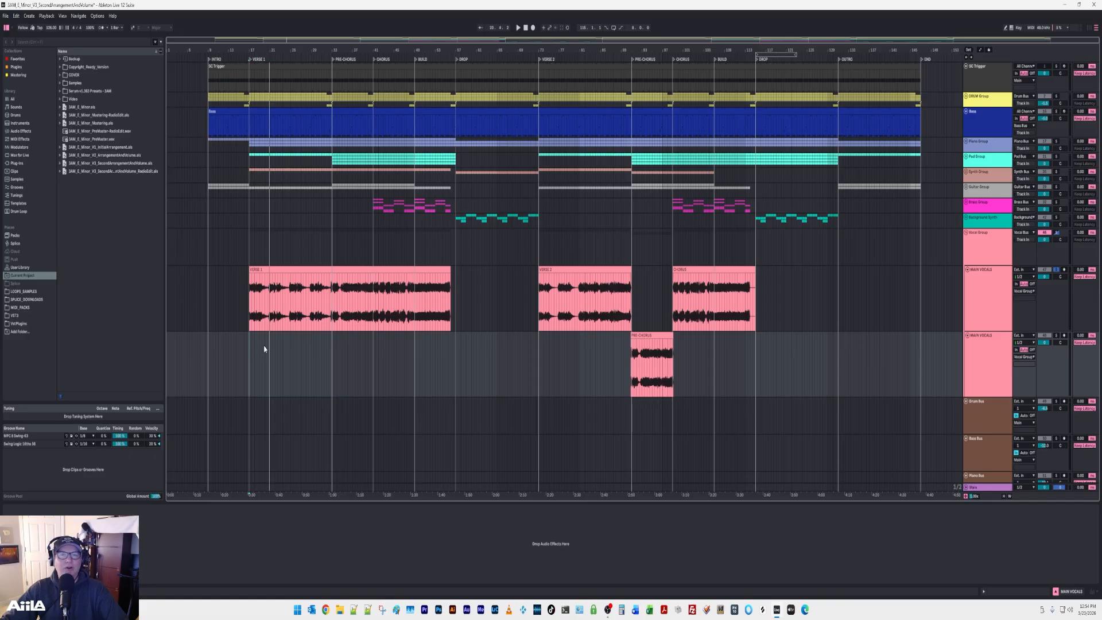
pyautogui.press('space')
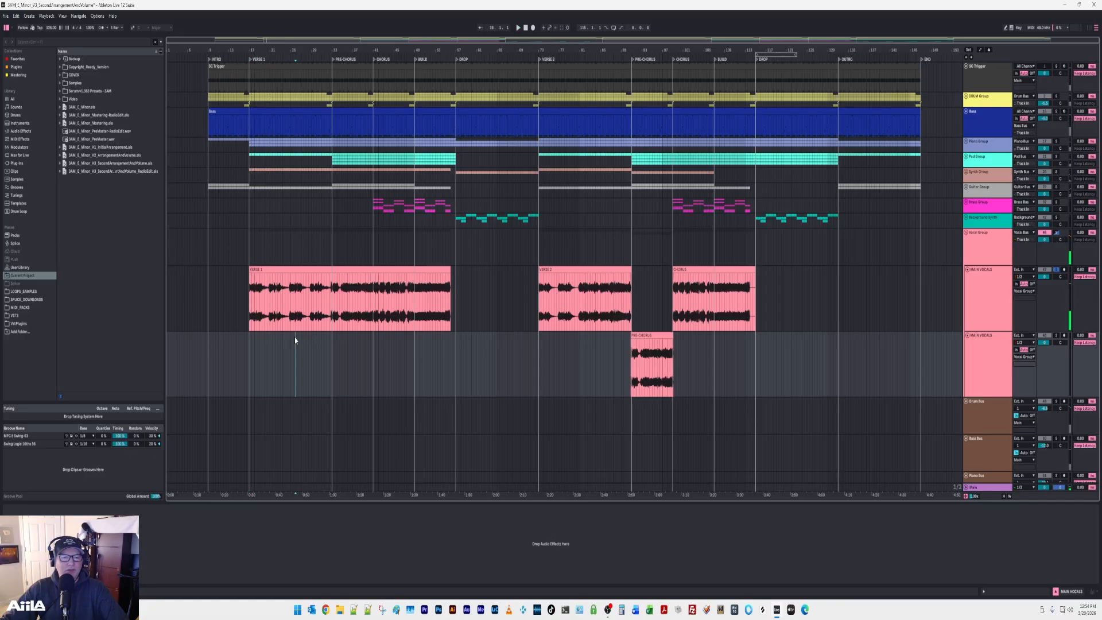
pyautogui.click(295, 337)
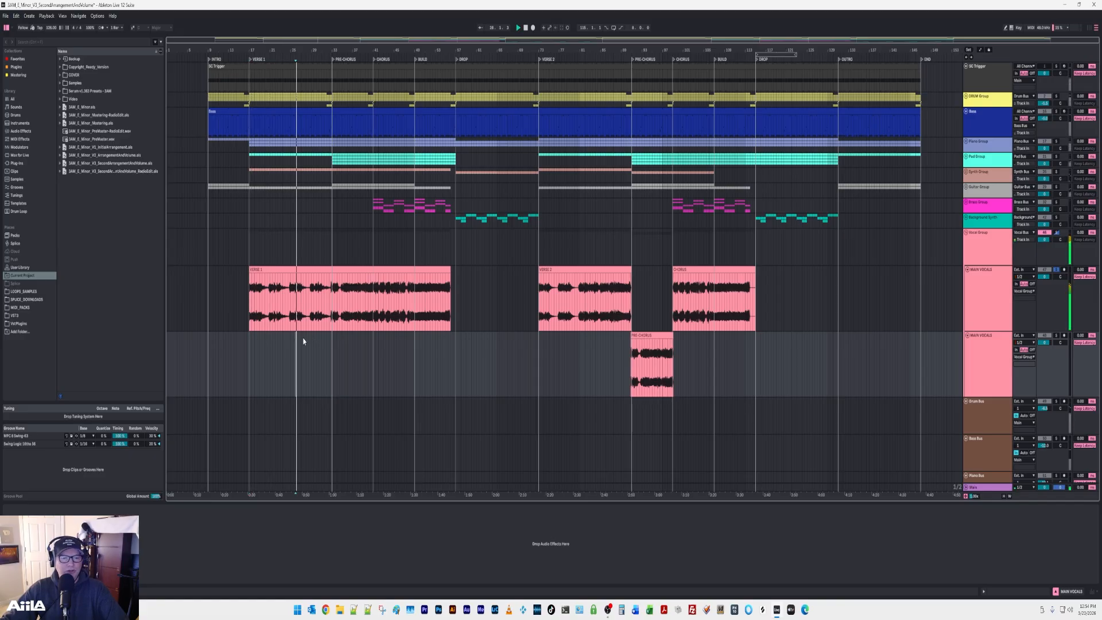
pyautogui.click(340, 339)
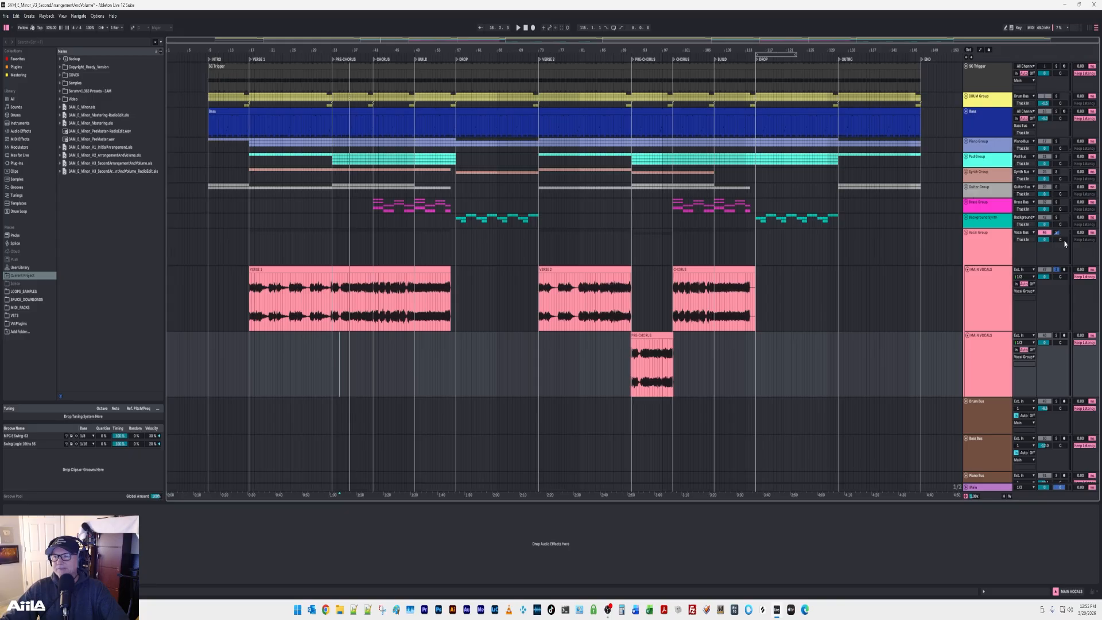
pyautogui.click(1059, 269)
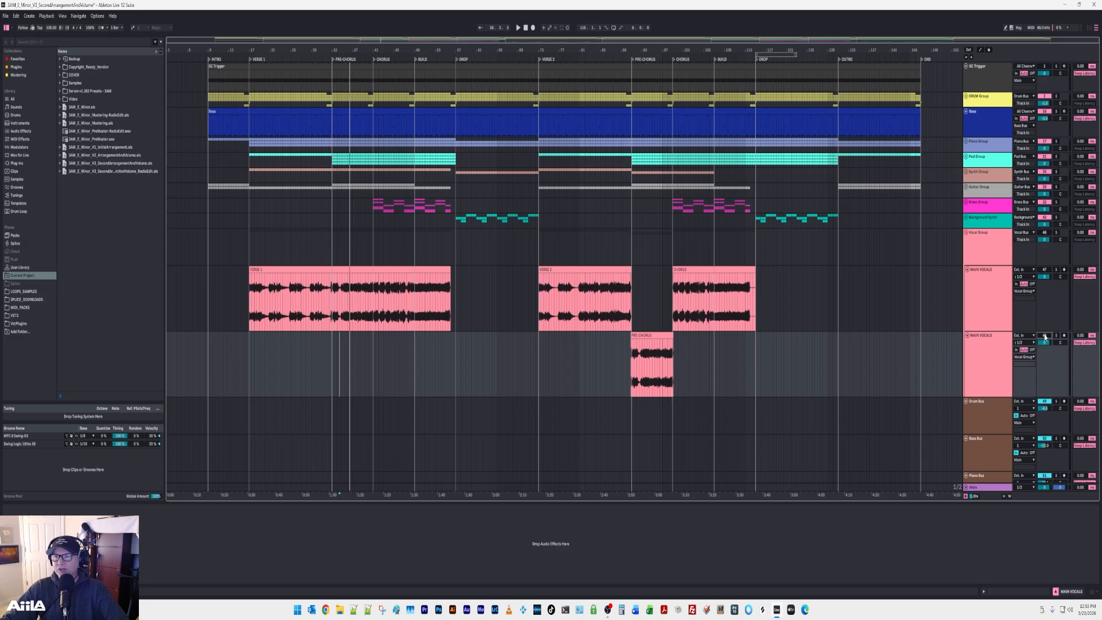
# Expand the DRUM Group, audition it in solo from the Intro, and collapse it again with the solo cleared.
pyautogui.click(967, 98)
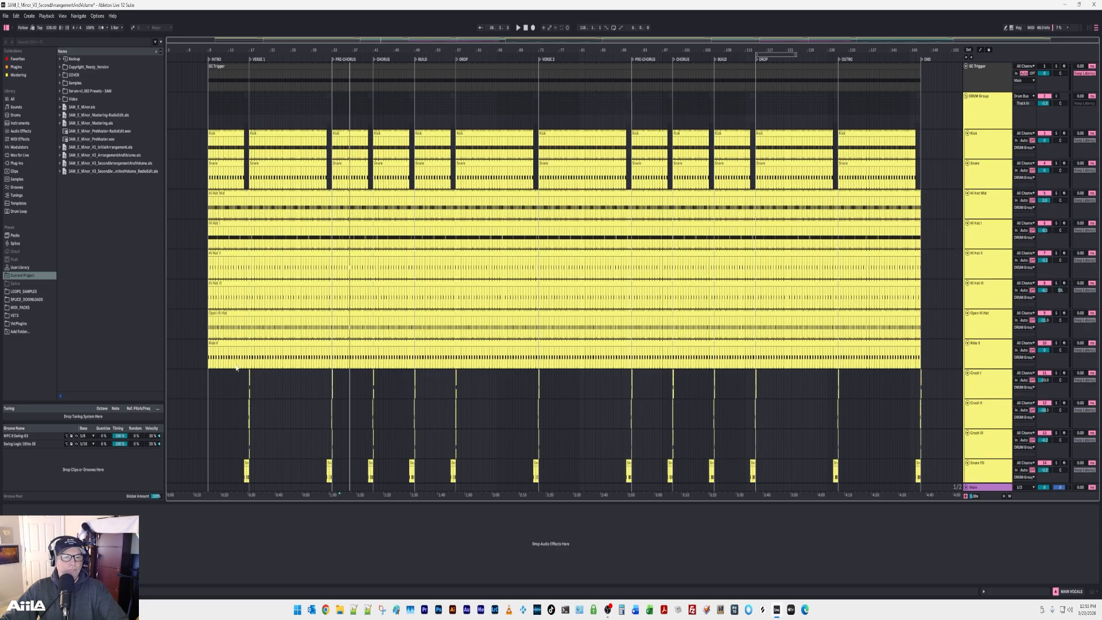
pyautogui.press('space')
pyautogui.click(370, 370)
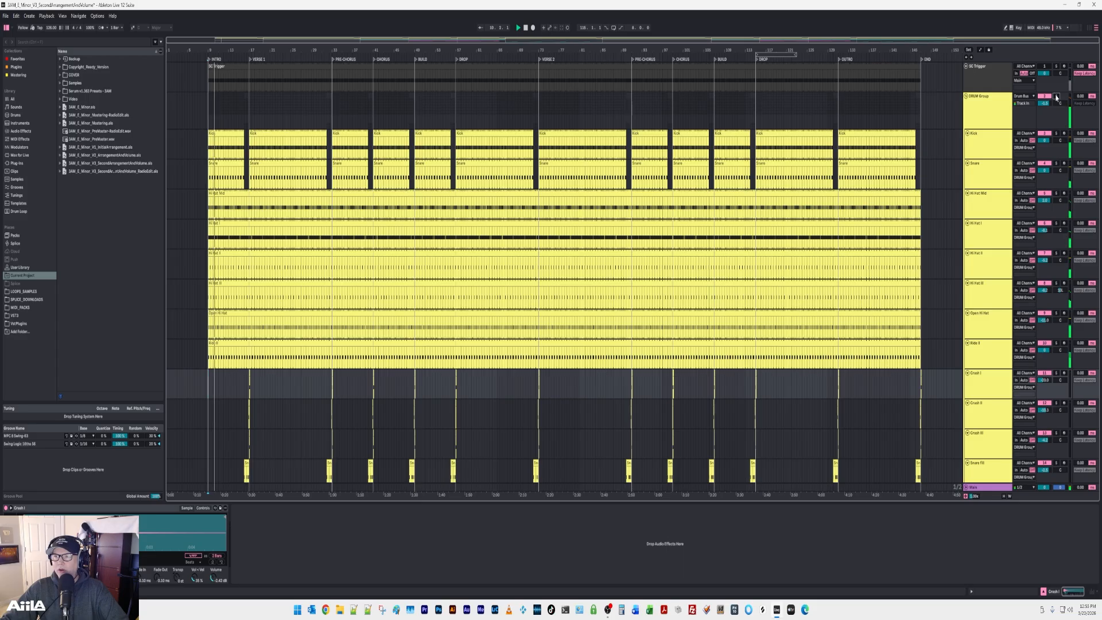
pyautogui.click(1056, 96)
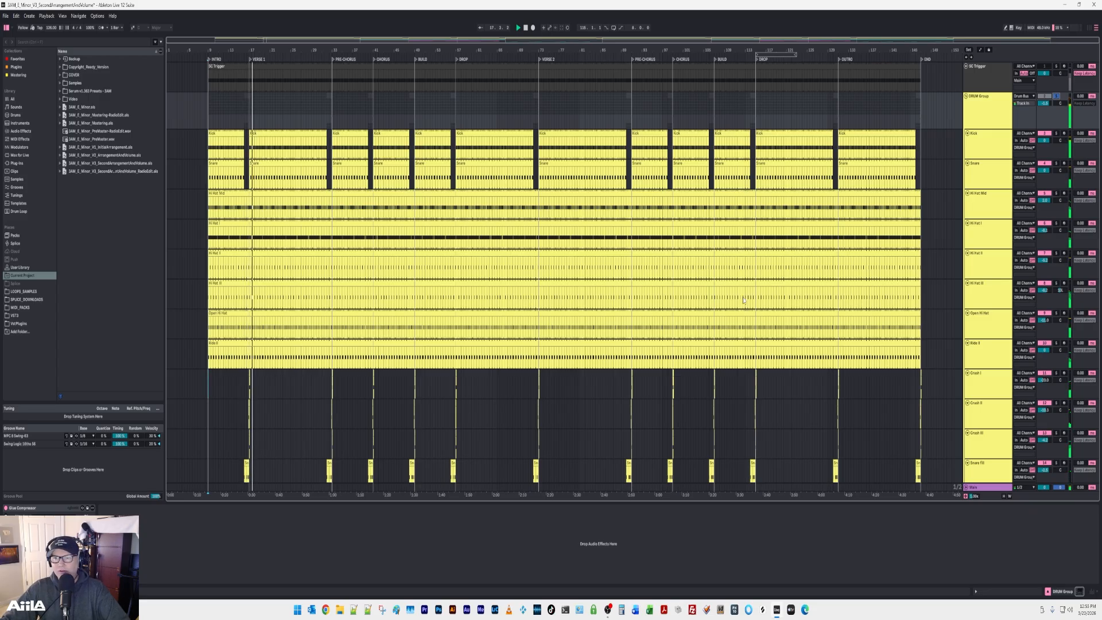
pyautogui.press('space')
pyautogui.click(1056, 96)
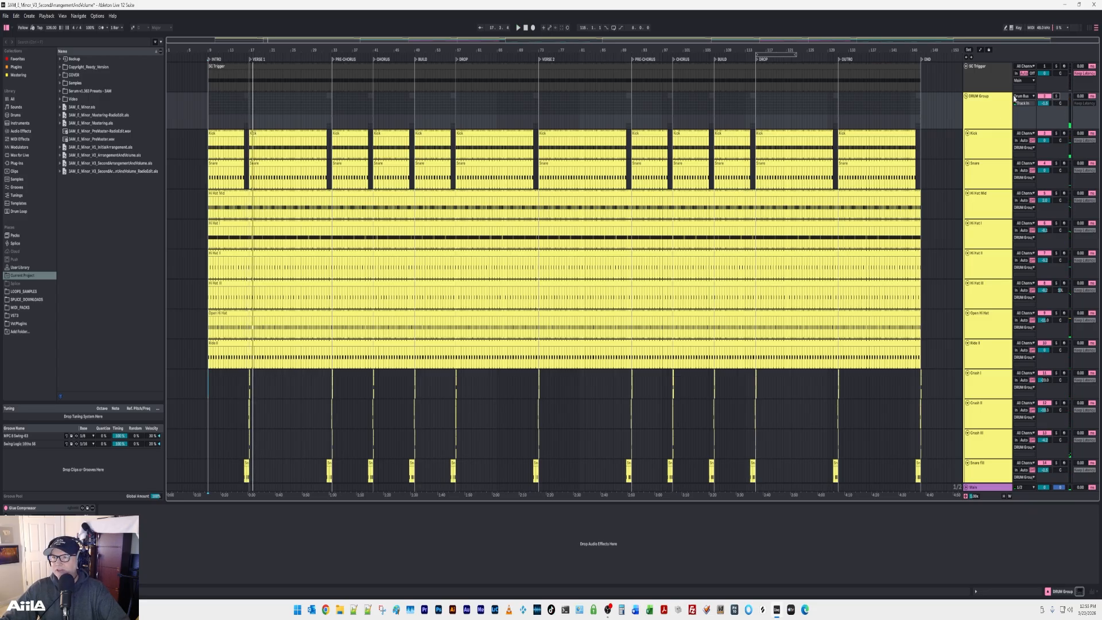
pyautogui.click(965, 96)
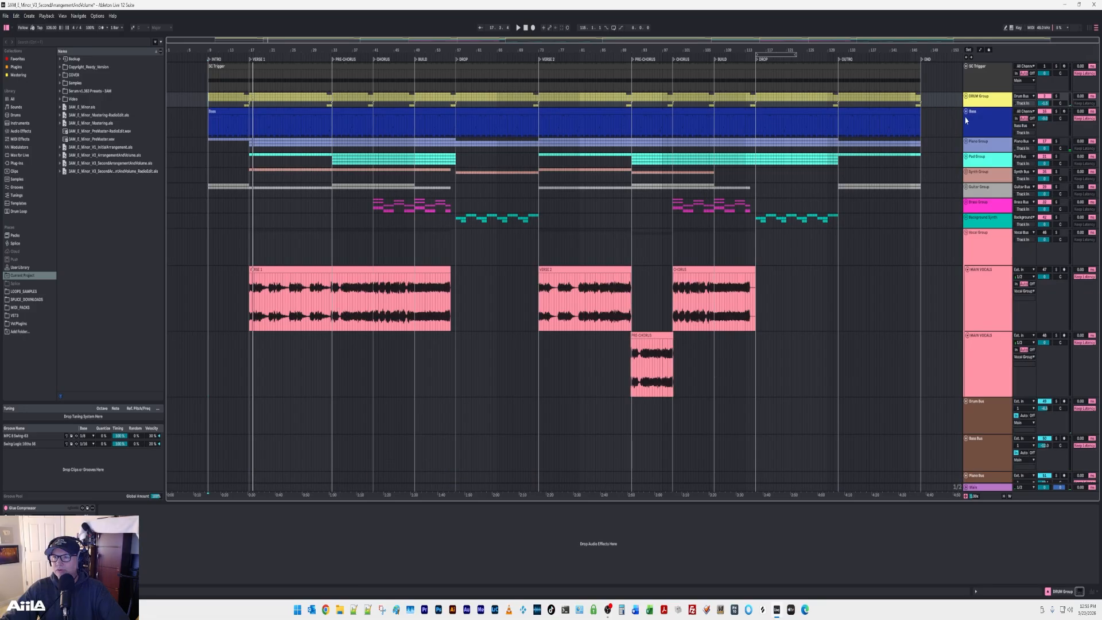
# Audition the soloed Bass track from the Intro with its MIDI clip open, add the DRUM Group to the solo, and clear both solos.
pyautogui.click(1057, 111)
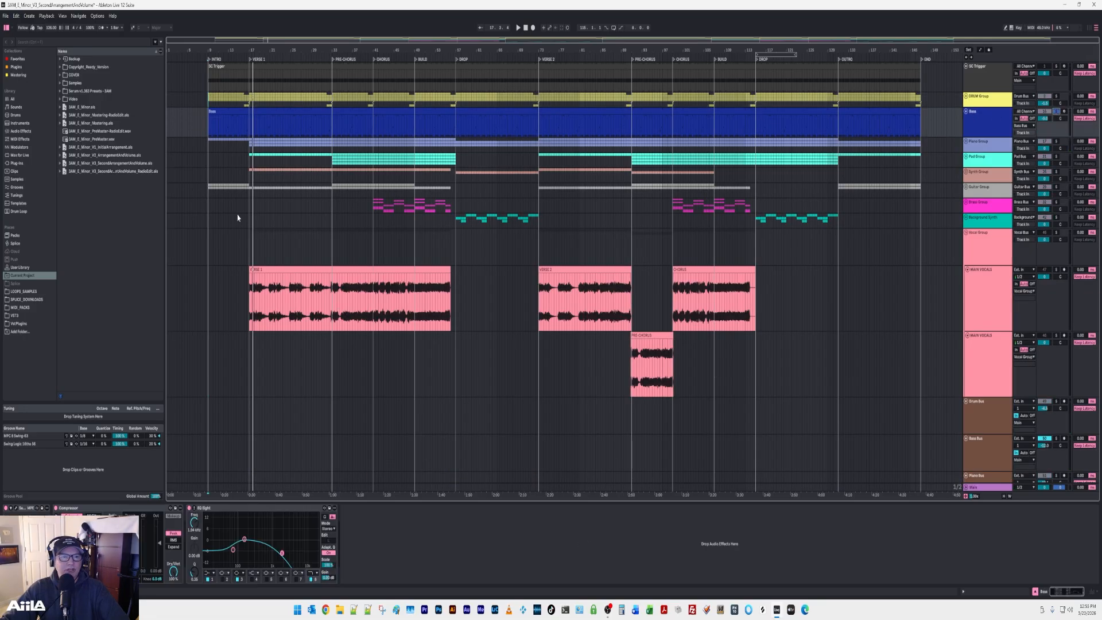
pyautogui.click(210, 225)
pyautogui.press('space')
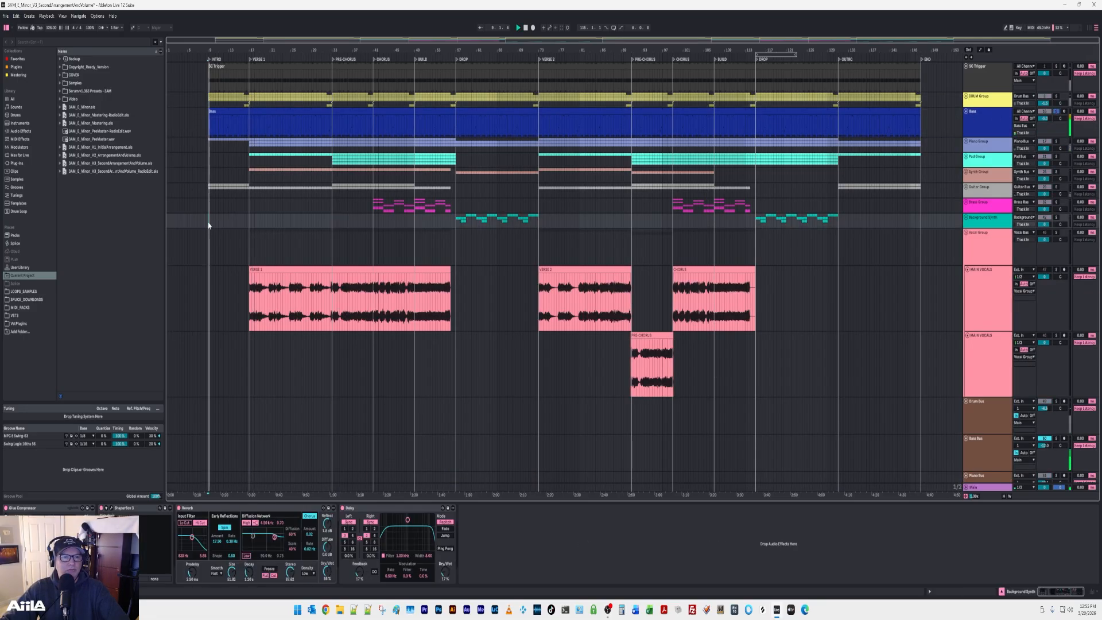
pyautogui.doubleClick(229, 110)
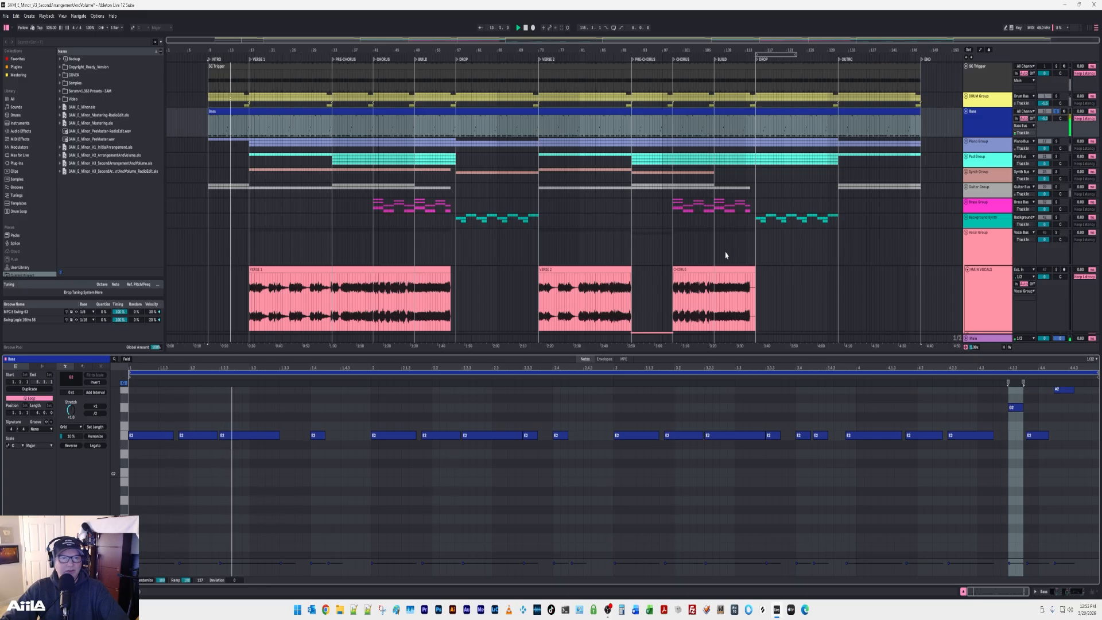
pyautogui.click(1056, 98)
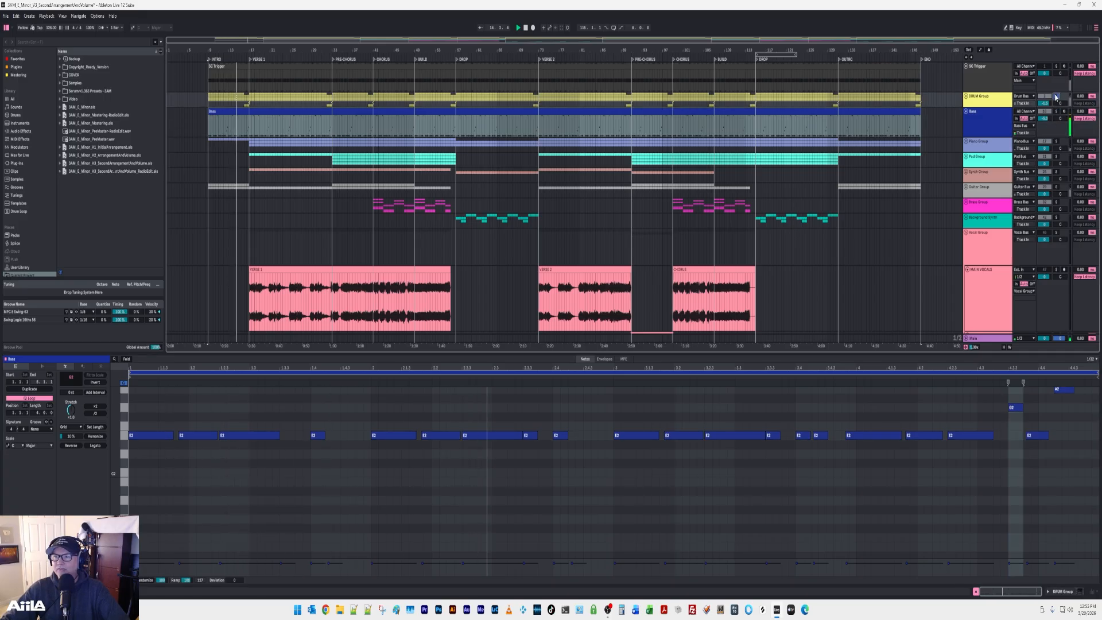
pyautogui.keyDown('ctrl'); pyautogui.click(1056, 111); pyautogui.keyUp('ctrl')
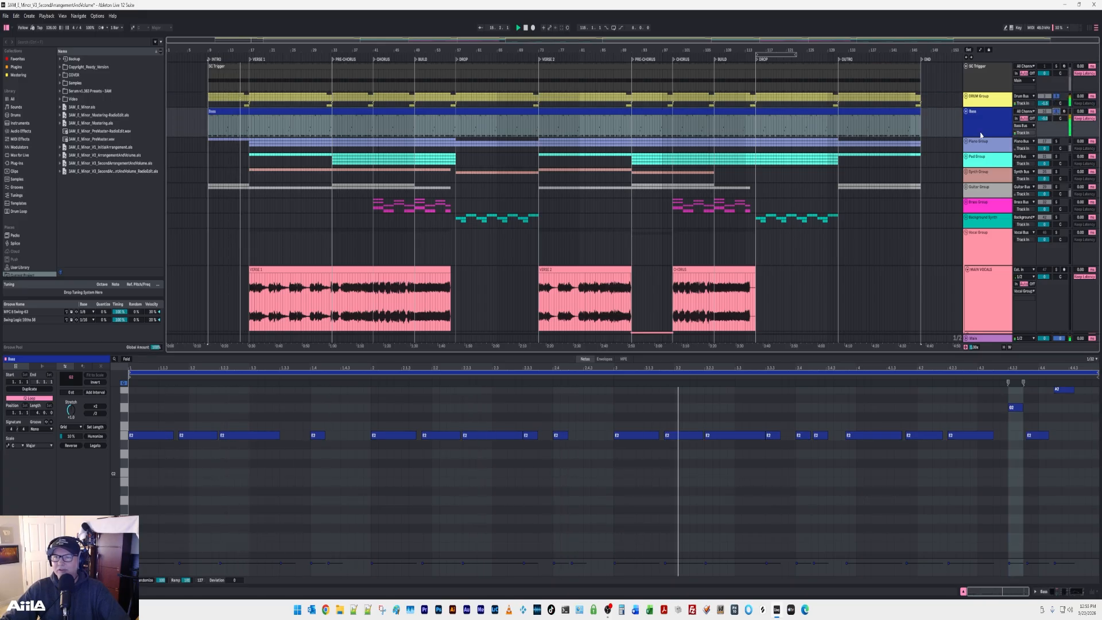
pyautogui.click(1055, 97)
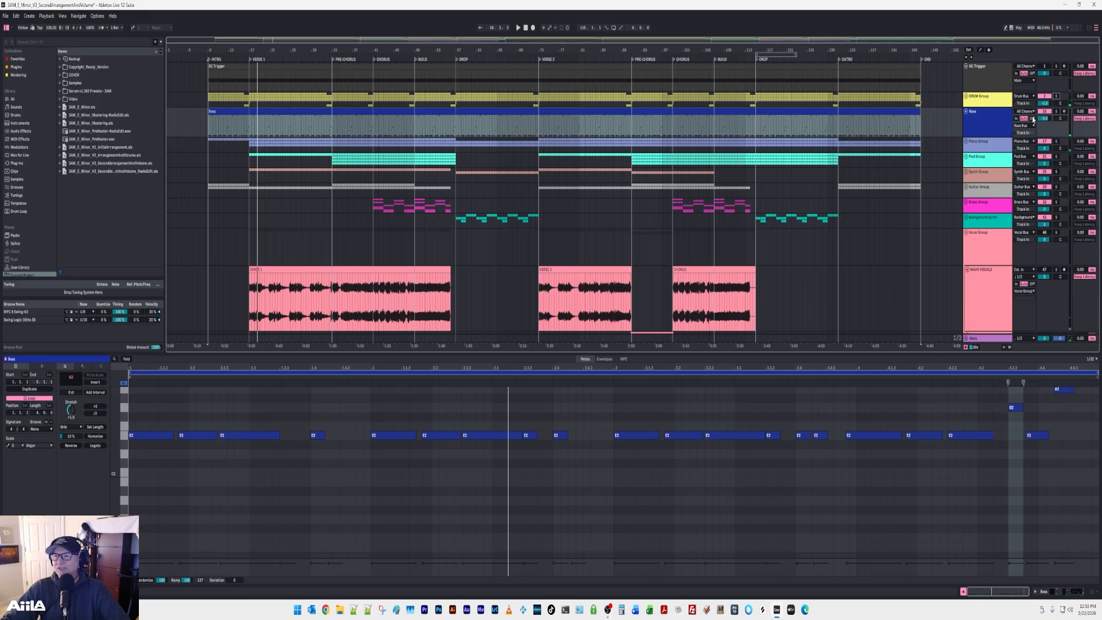
# Expand the Piano Group and audition it in solo from the Intro and Verse 1, adding the DRUM Group and Bass before clearing the solos.
pyautogui.click(965, 142)
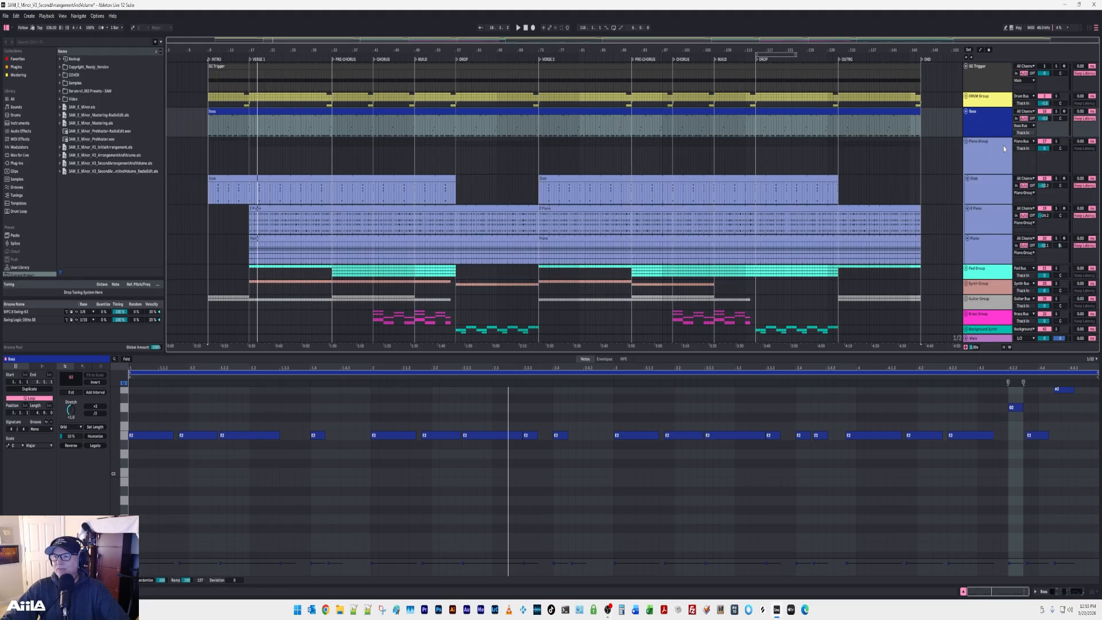
pyautogui.click(1056, 142)
pyautogui.click(209, 229)
pyautogui.press('space')
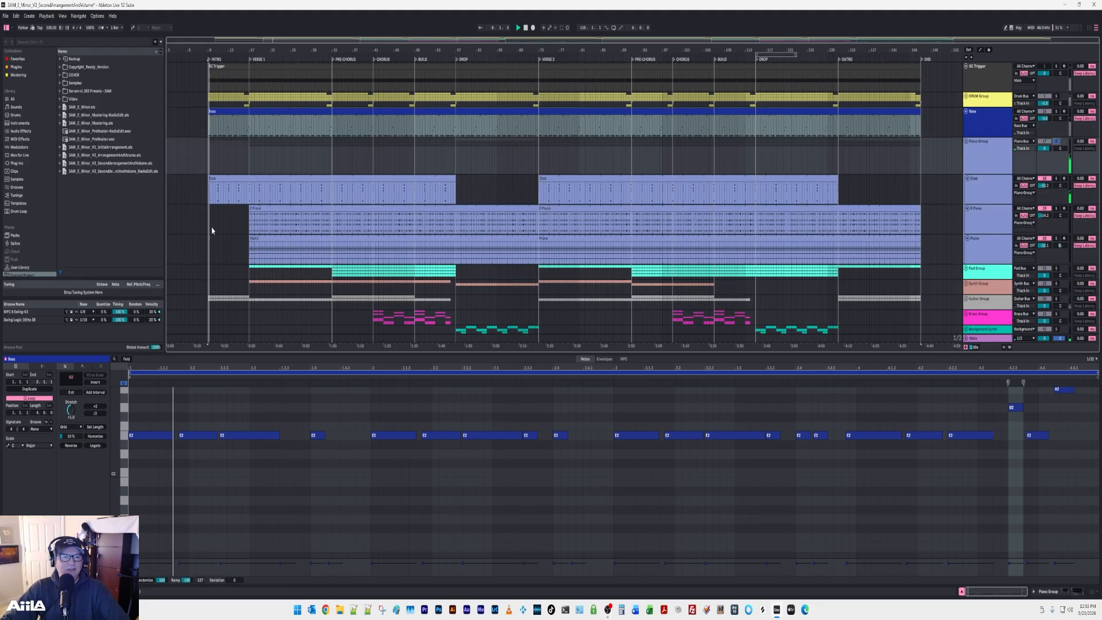
pyautogui.click(248, 252)
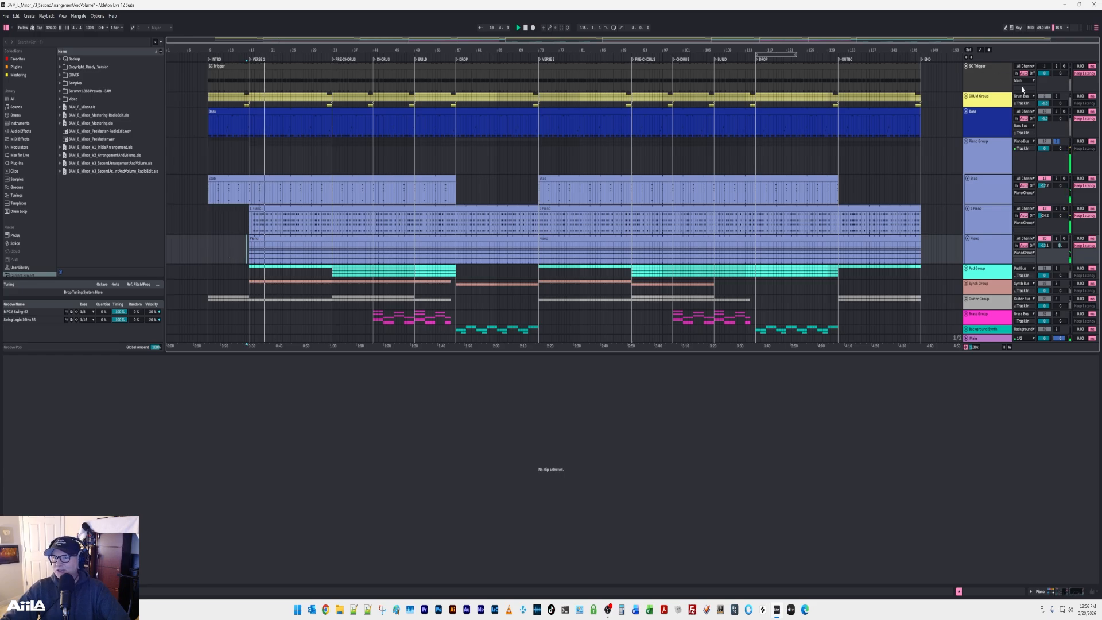
pyautogui.click(1055, 96)
pyautogui.click(1056, 111)
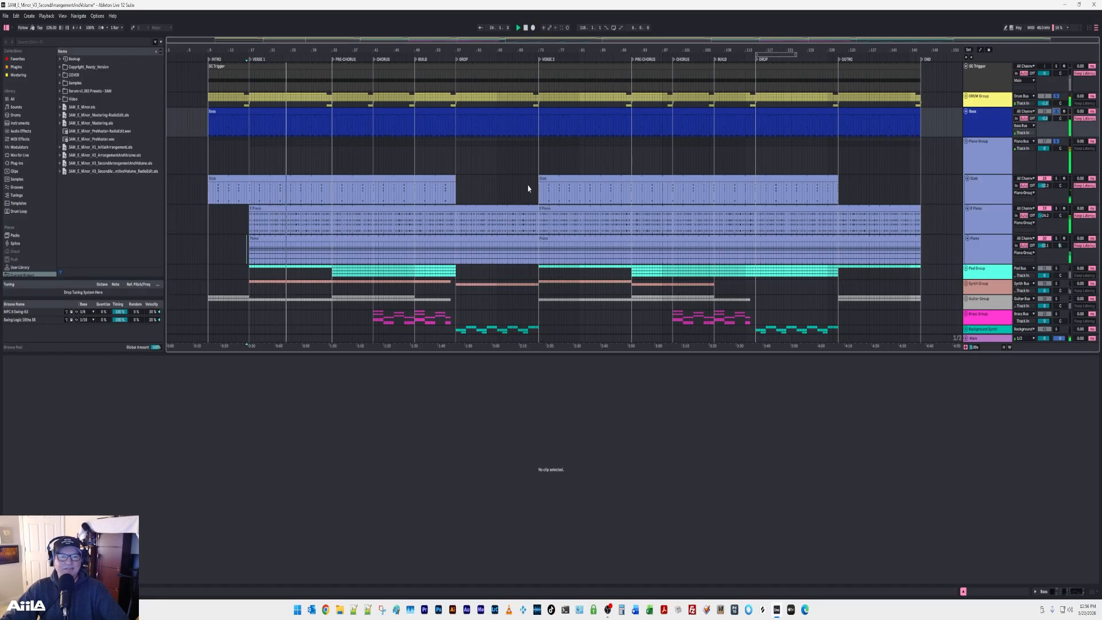
pyautogui.click(1056, 97)
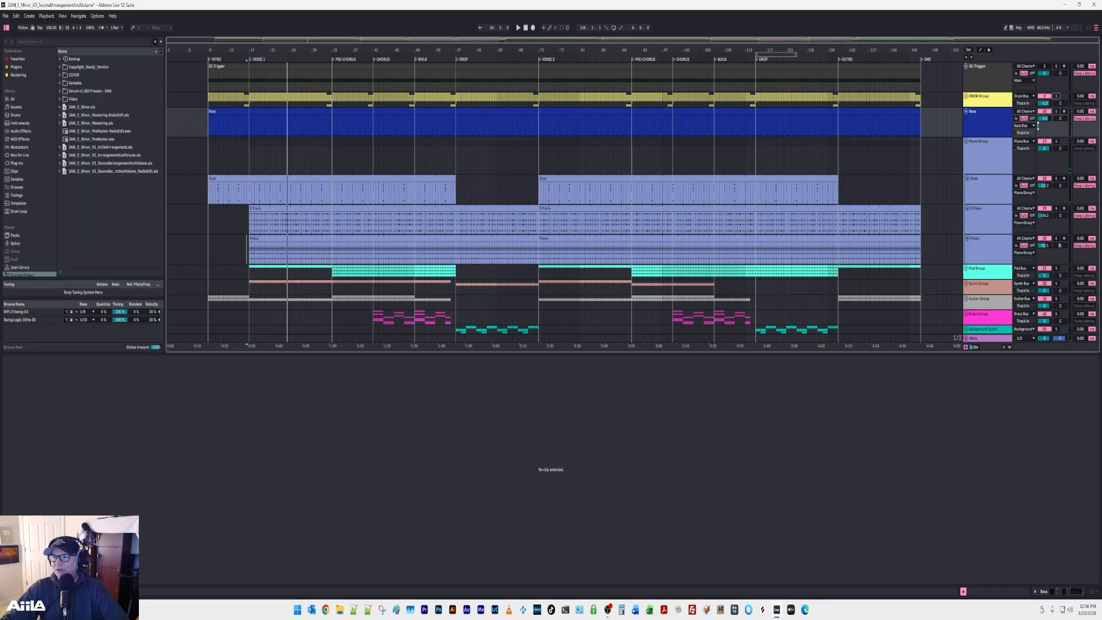
# Collapse the Piano Group and audition the expanded Pad Group in solo from Verse 1 and the Pre-Chorus, adding the Piano Group before clearing the solos.
pyautogui.click(967, 142)
pyautogui.click(967, 157)
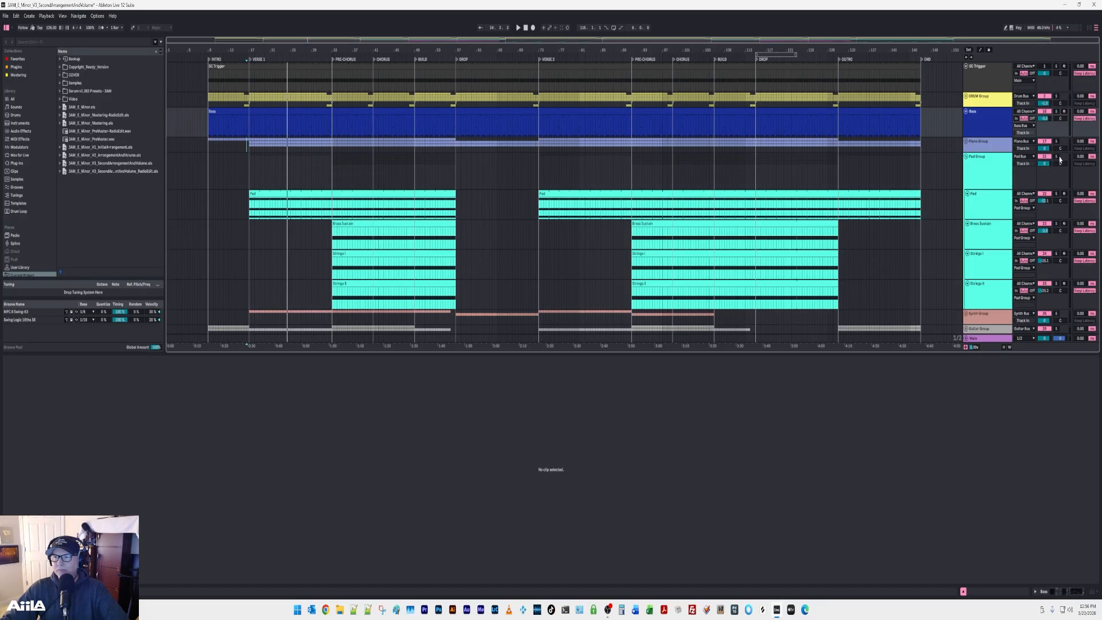
pyautogui.click(1056, 157)
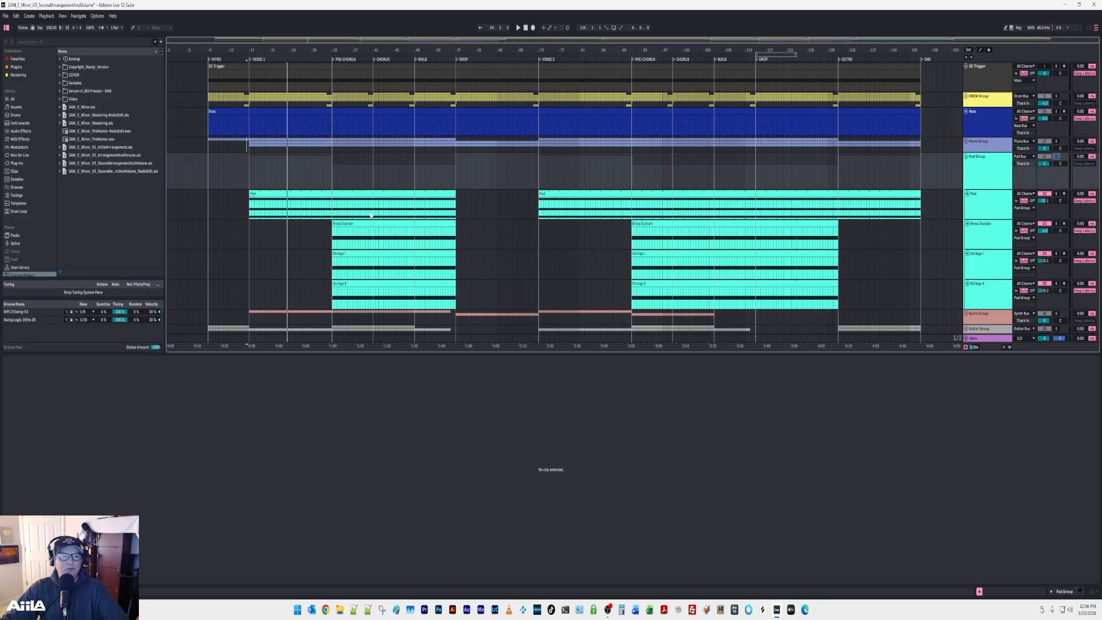
pyautogui.click(249, 239)
pyautogui.press('space')
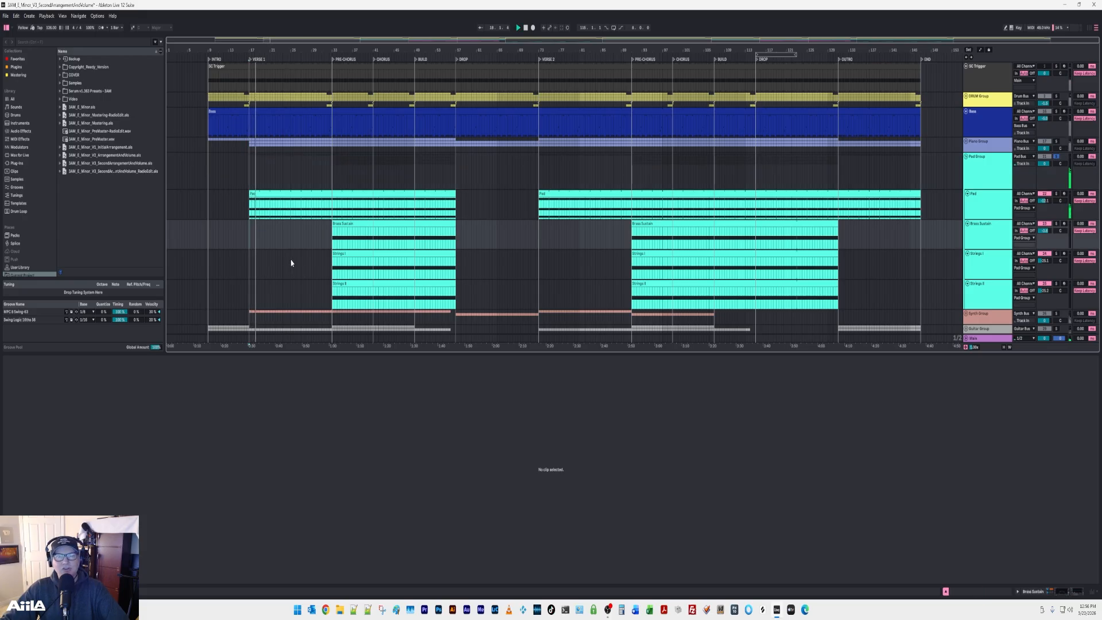
pyautogui.click(333, 240)
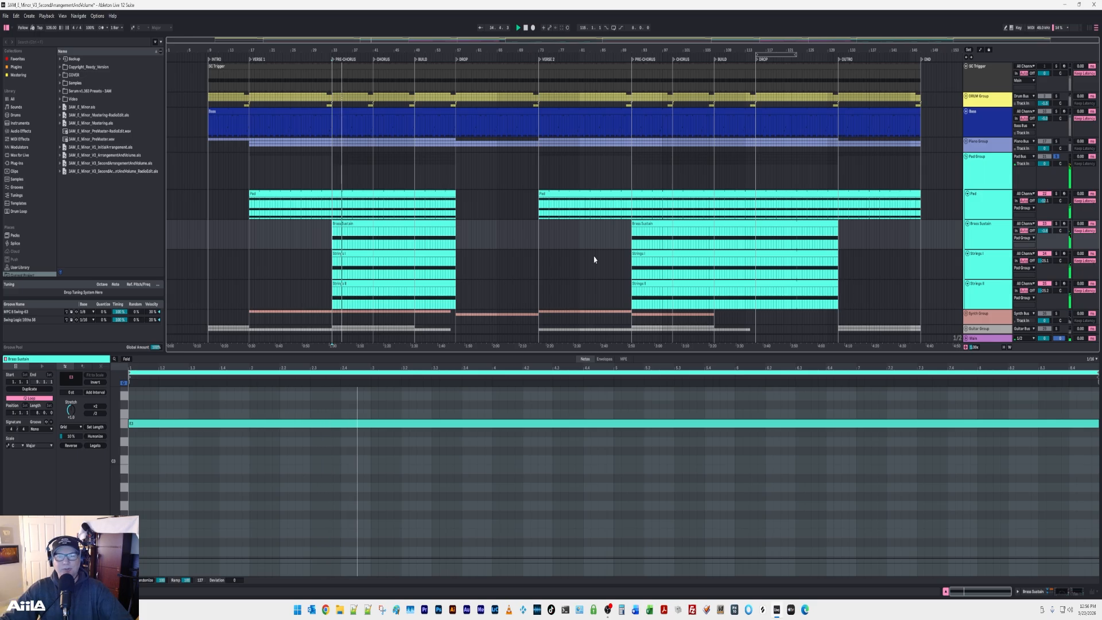
pyautogui.click(1056, 142)
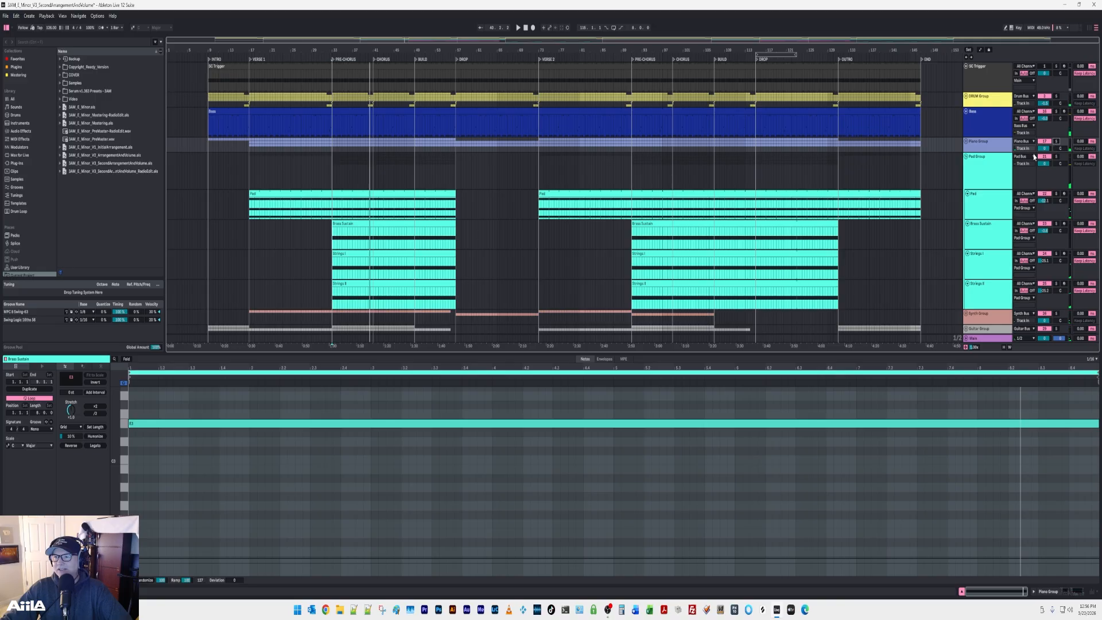
pyautogui.click(966, 156)
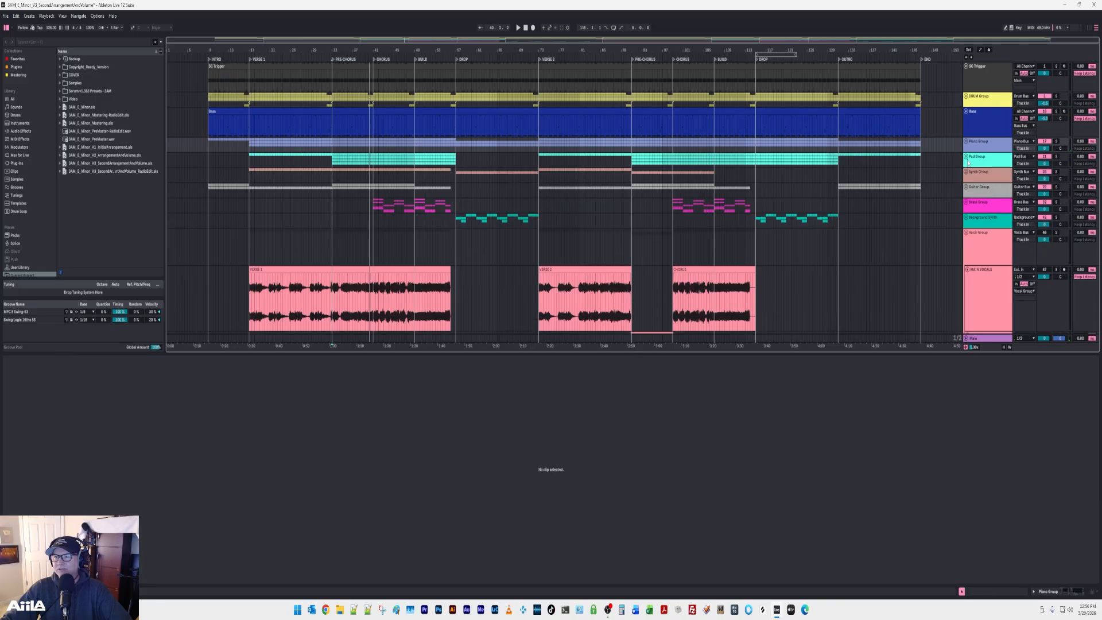
# Expand the Synth Group, solo the Guitar Synth and Synth Trumpet tracks, and audition them from Verse 1.
pyautogui.click(966, 172)
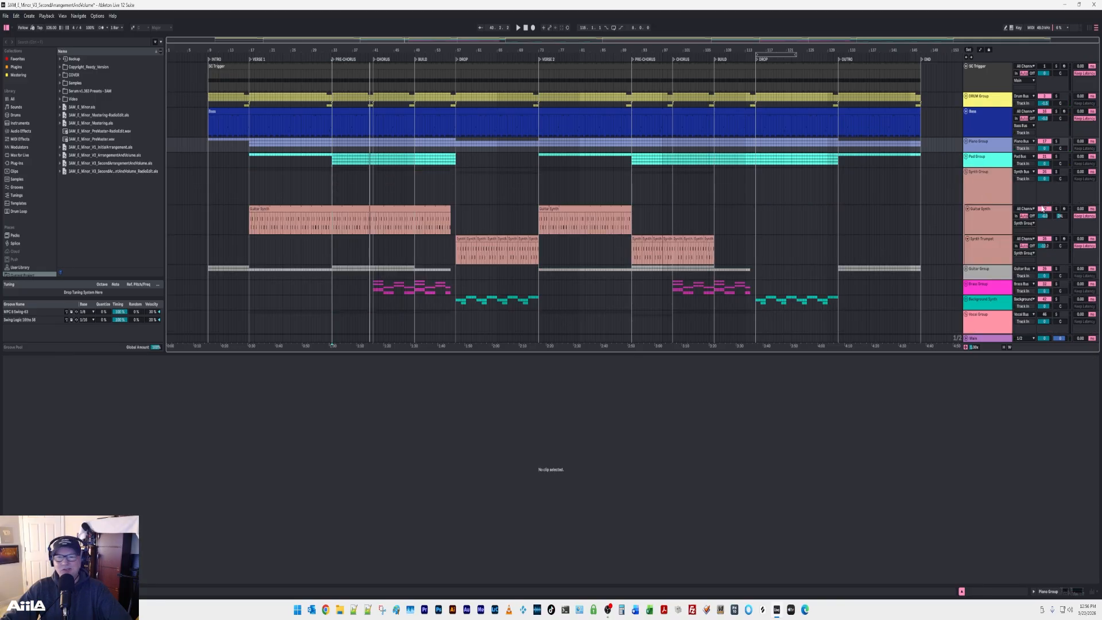
pyautogui.click(1056, 210)
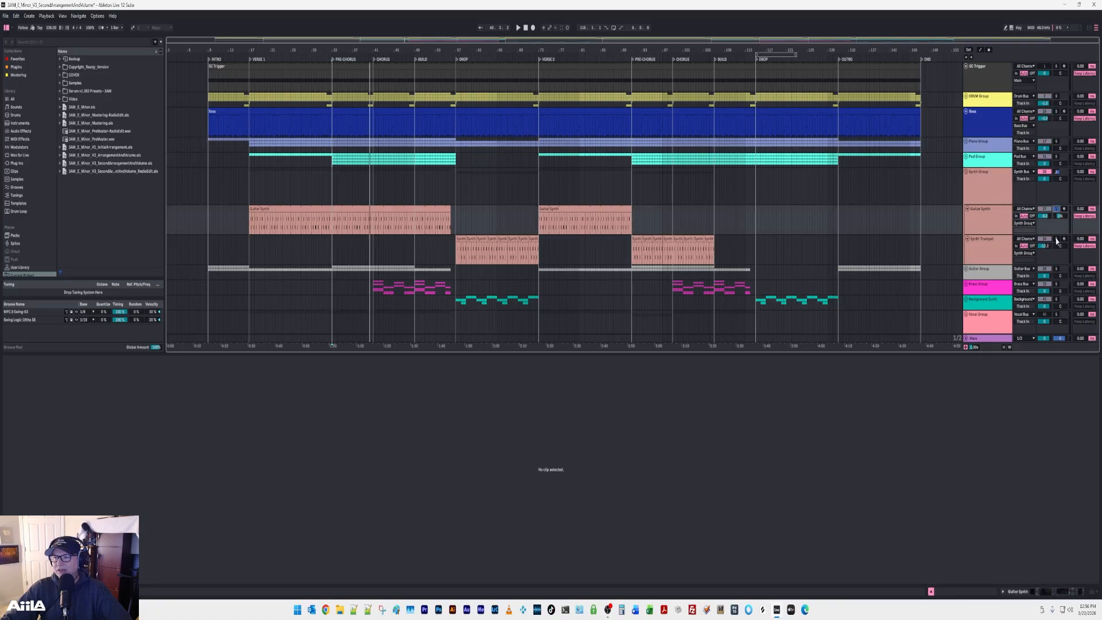
pyautogui.click(939, 243)
pyautogui.click(250, 252)
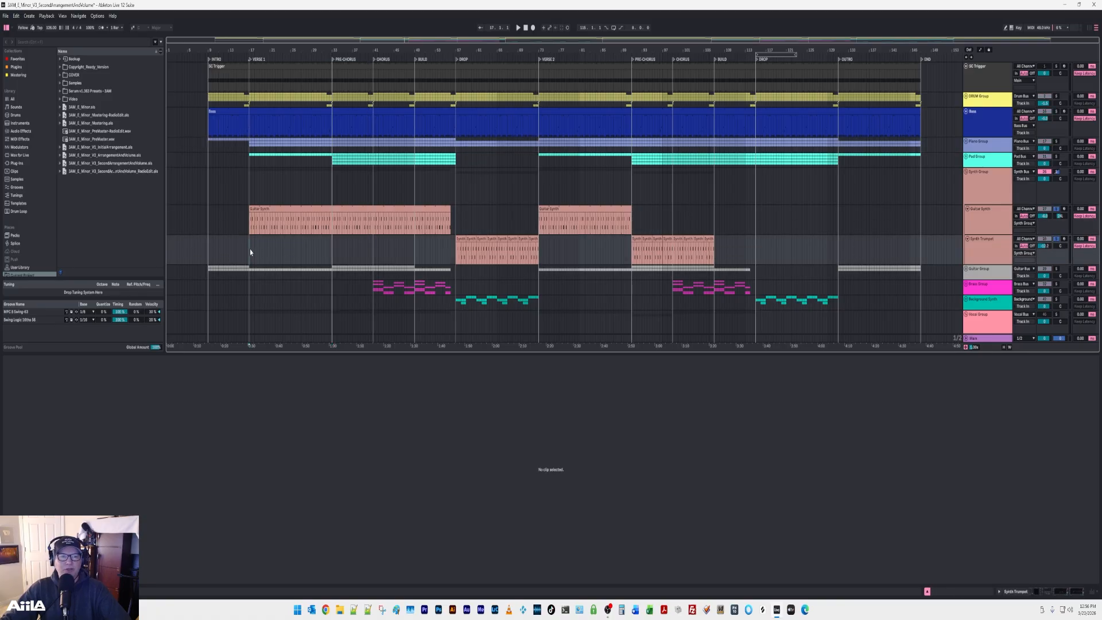
pyautogui.press('space')
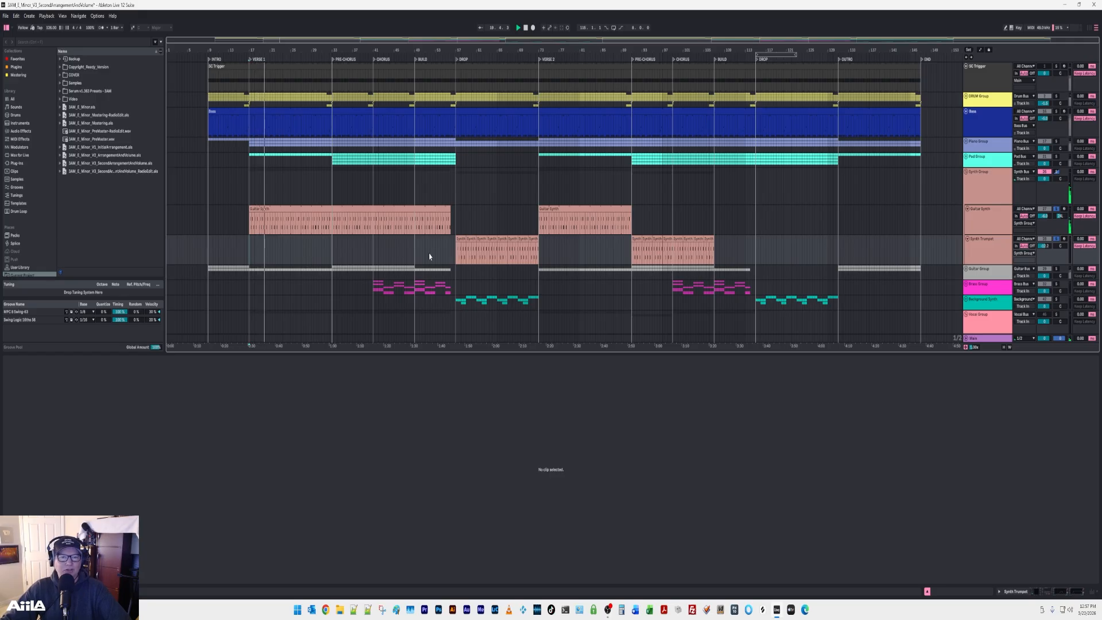
# Audition the soloed synths from the Drop, adding the Piano Group, Pad Group, DRUM Group and Bass before clearing all solos.
pyautogui.click(453, 258)
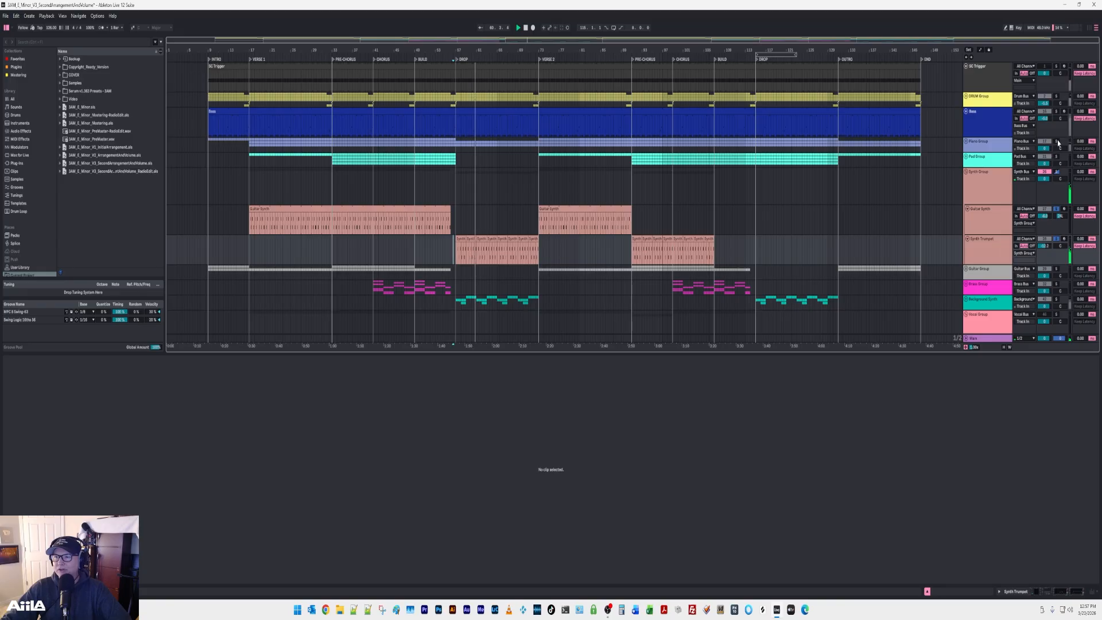
pyautogui.click(1055, 157)
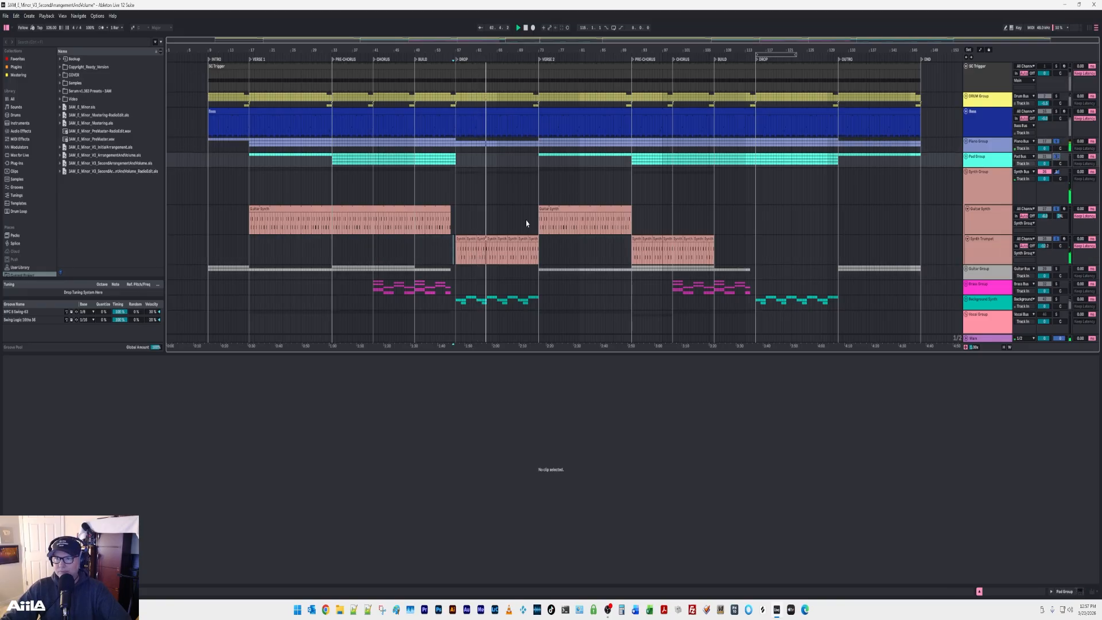
pyautogui.keyDown('ctrl'); pyautogui.click(1056, 96); pyautogui.keyUp('ctrl')
pyautogui.keyDown('ctrl'); pyautogui.click(1055, 111); pyautogui.keyUp('ctrl')
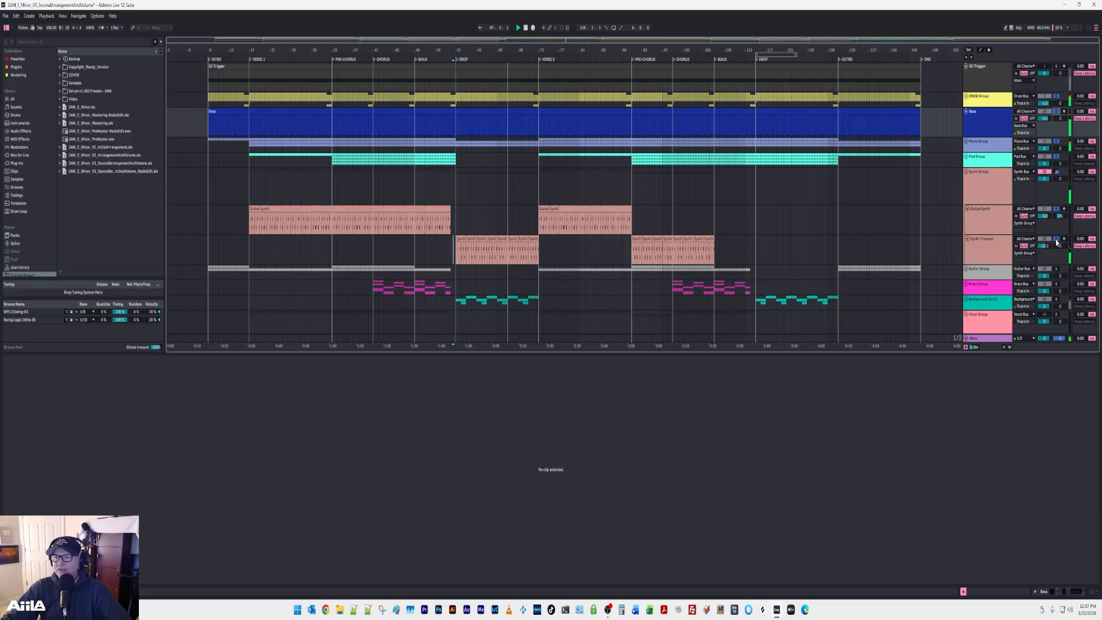
pyautogui.click(1058, 239)
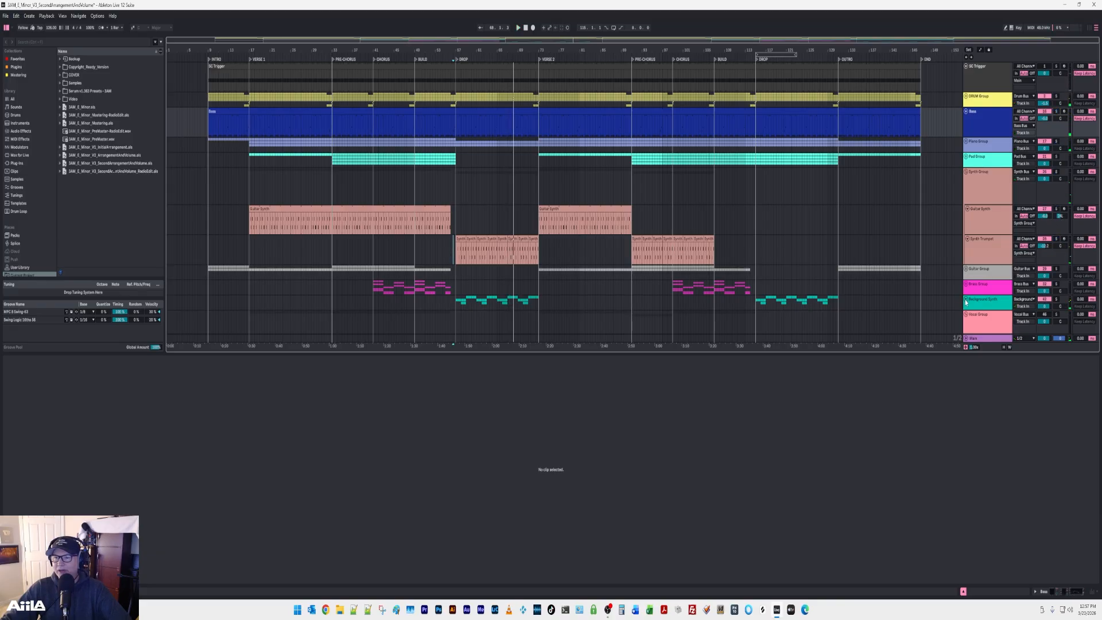
# Expand the Background Synth group and audition it in solo from just before the first Drop.
pyautogui.scroll(-5, 648, 248)
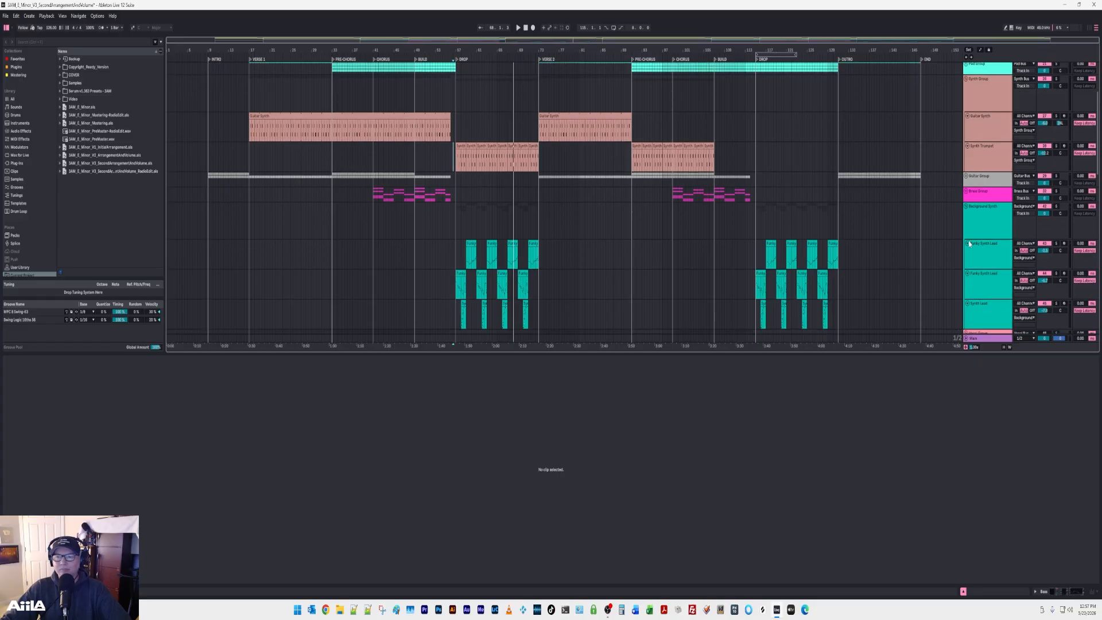
pyautogui.click(1055, 207)
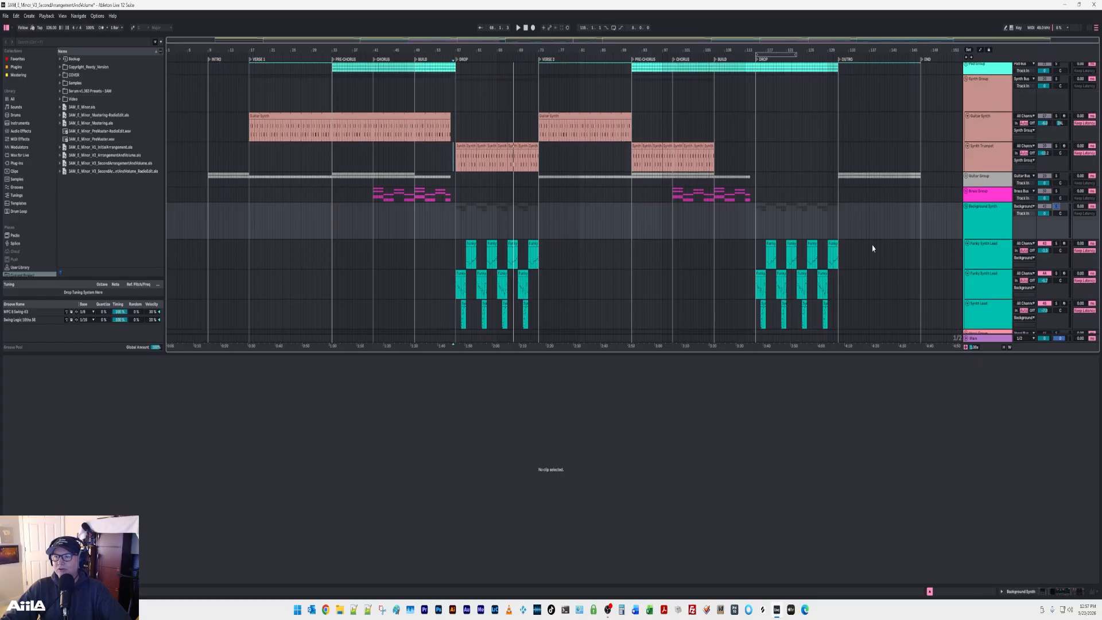
pyautogui.click(451, 287)
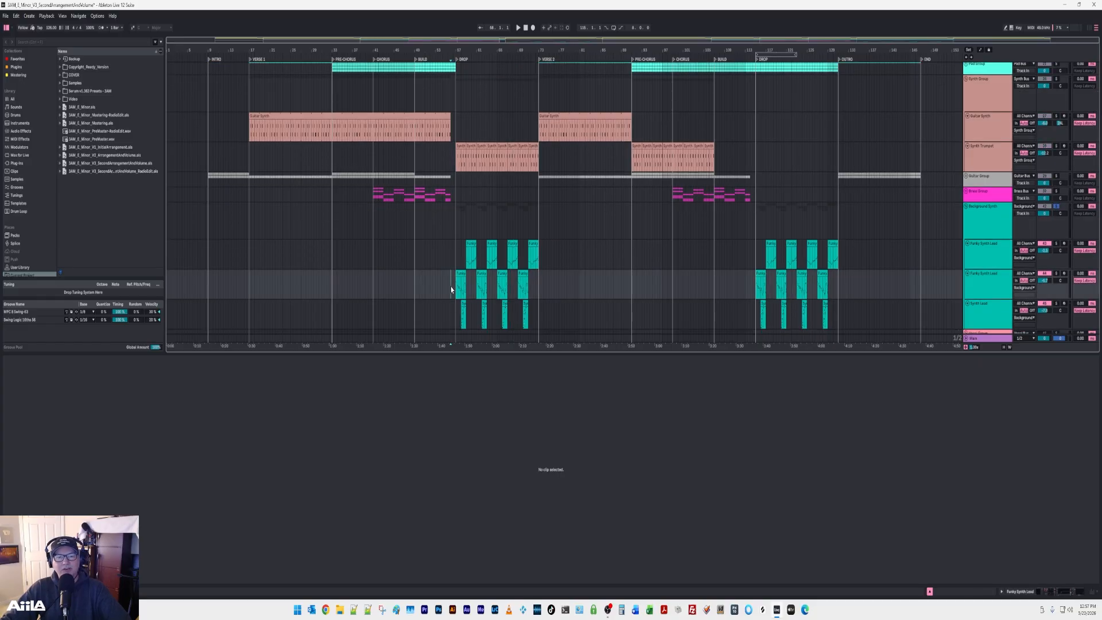
pyautogui.press('space')
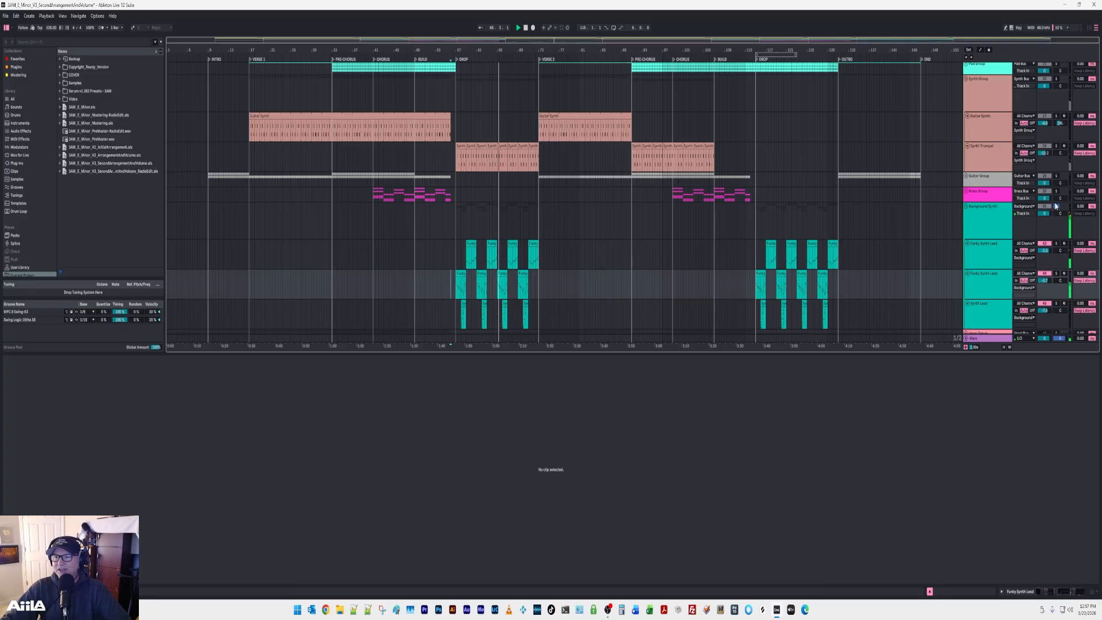
# Add the Synth Group, Pad Group, Piano Group, Bass and DRUM Group to the playing solo one by one, and clear all solos.
pyautogui.click(1055, 82)
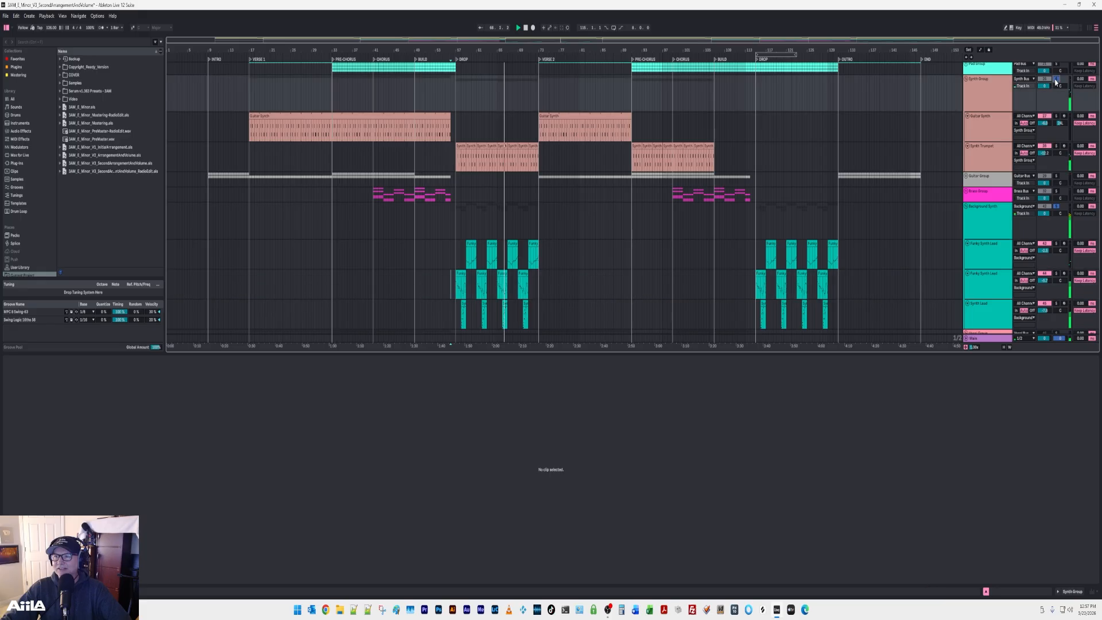
pyautogui.scroll(3, 1000, 136)
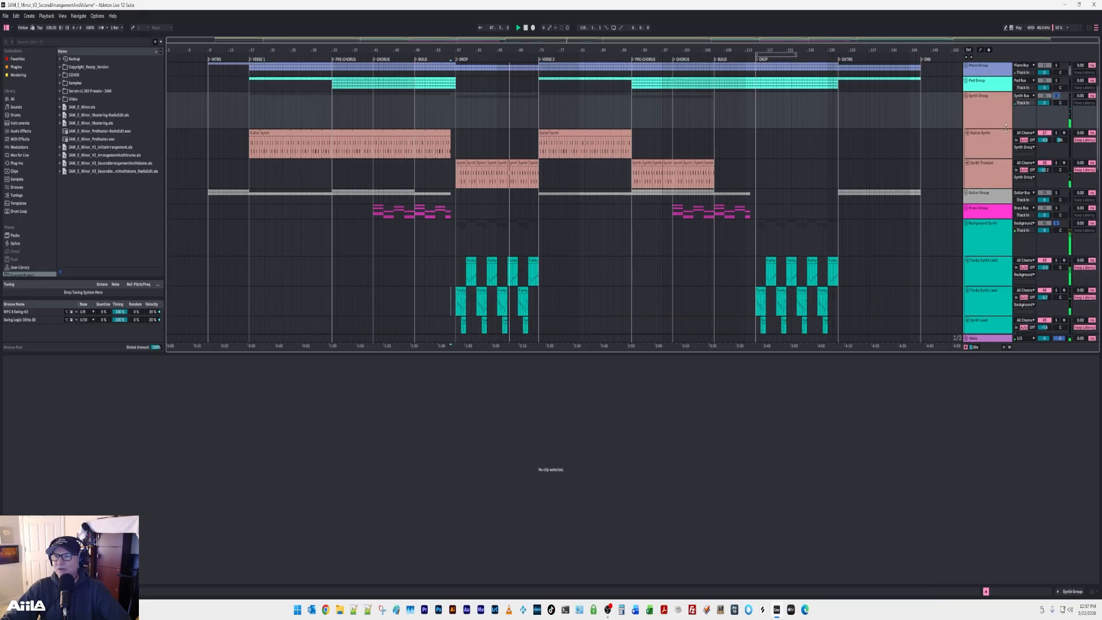
pyautogui.scroll(1, 999, 137)
pyautogui.keyDown('ctrl'); pyautogui.click(1056, 106); pyautogui.keyUp('ctrl')
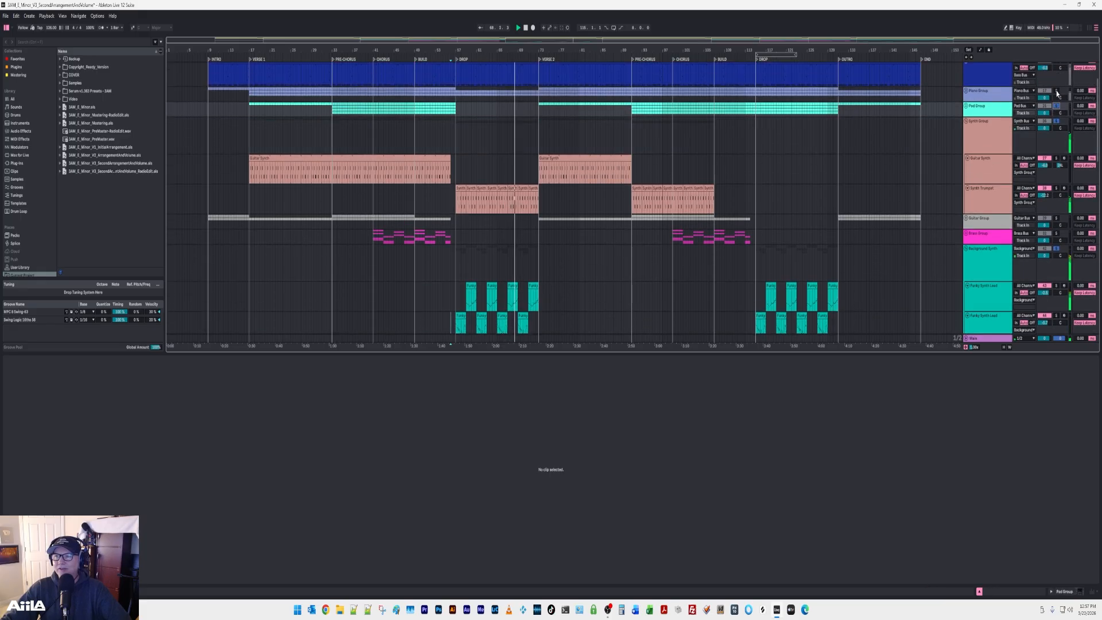
pyautogui.keyDown('ctrl'); pyautogui.click(1056, 92); pyautogui.keyUp('ctrl')
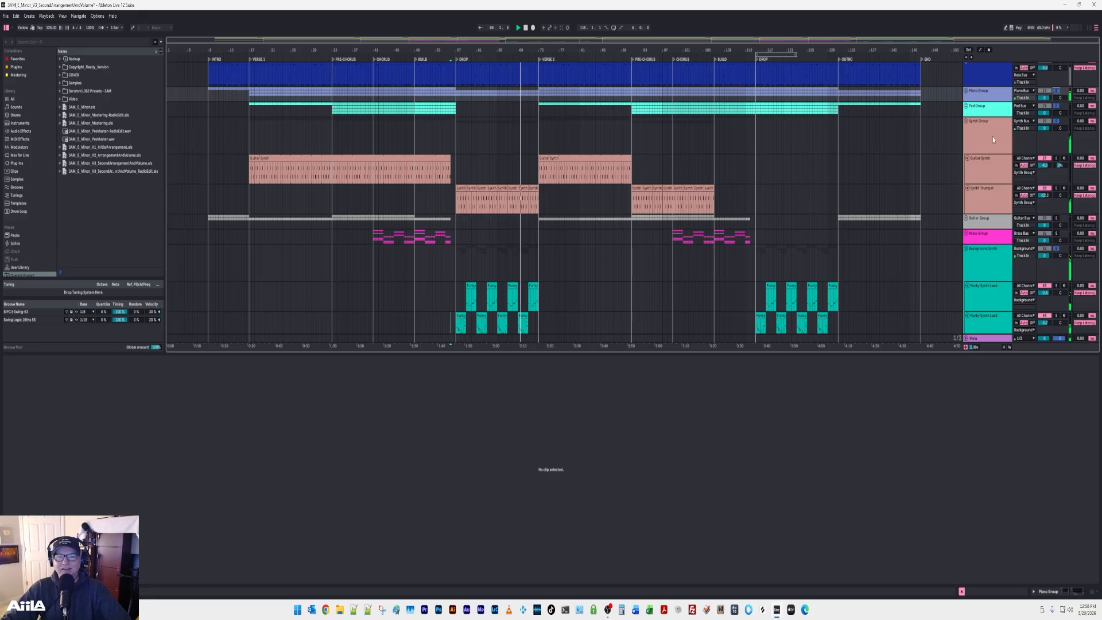
pyautogui.scroll(4, 997, 141)
pyautogui.scroll(1, 997, 142)
pyautogui.keyDown('ctrl'); pyautogui.click(1056, 112); pyautogui.keyUp('ctrl')
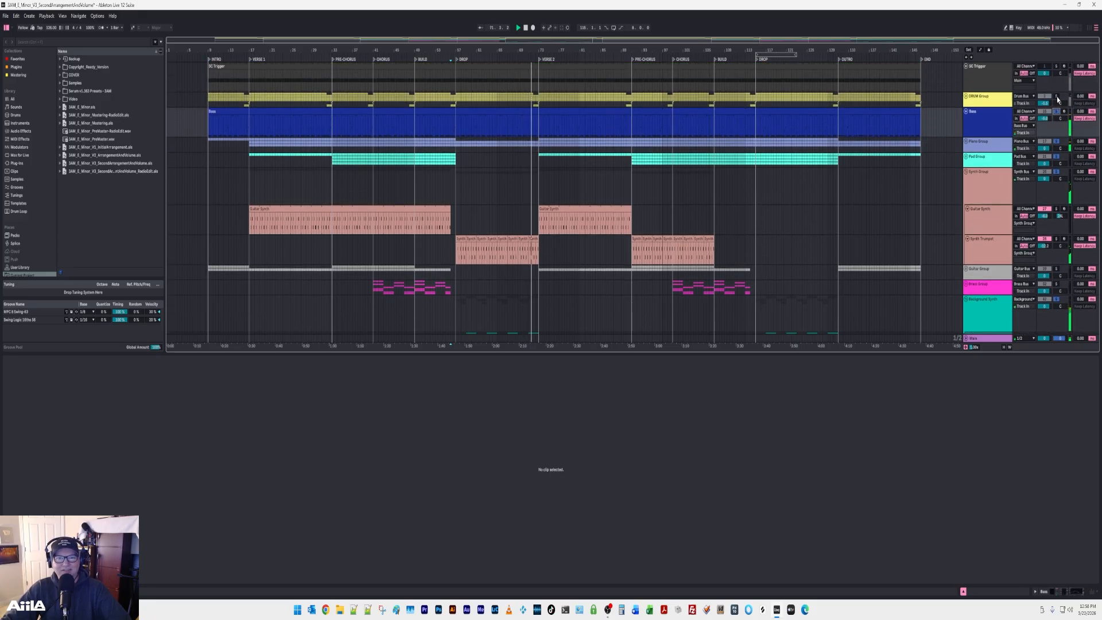
pyautogui.keyDown('ctrl'); pyautogui.click(1056, 96); pyautogui.keyUp('ctrl')
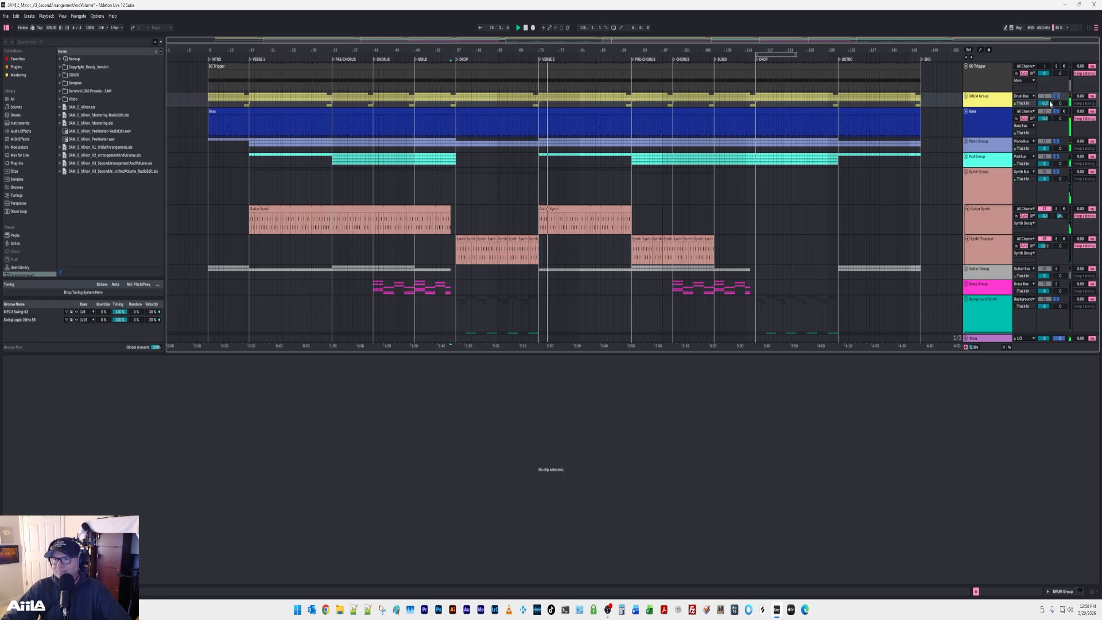
pyautogui.click(1056, 97)
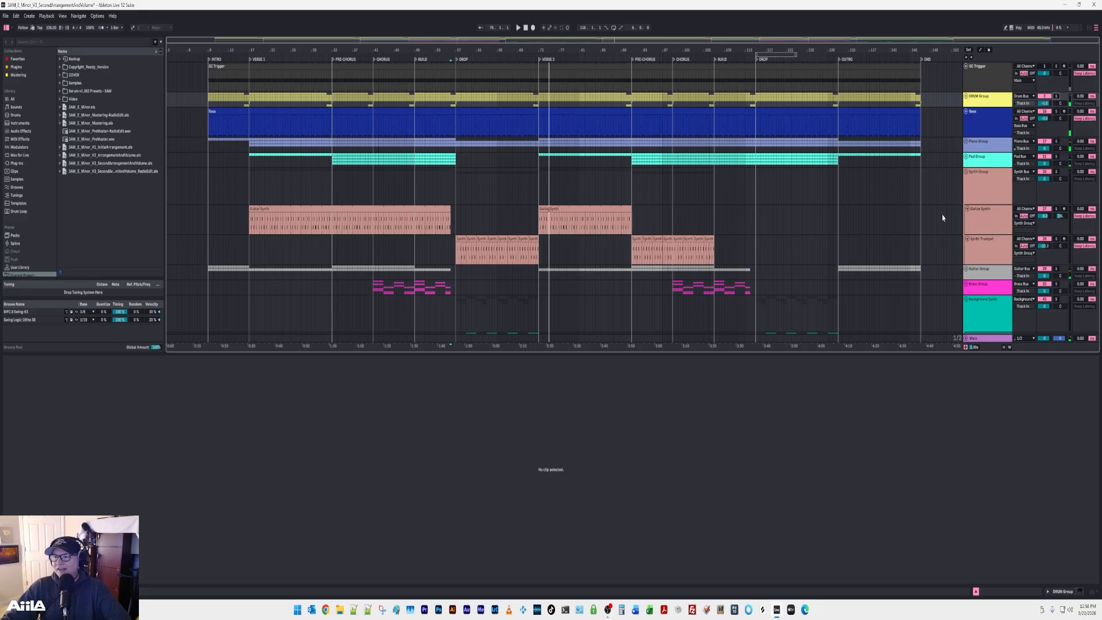
# Collapse the Synth Group and the Background Synth group.
pyautogui.scroll(-1, 1001, 214)
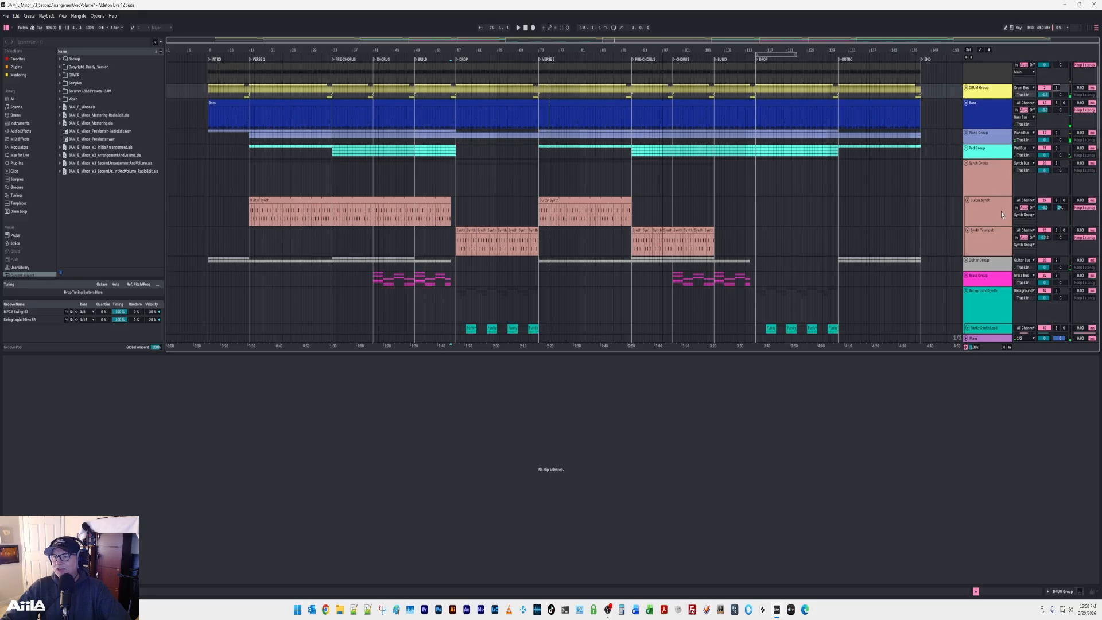
pyautogui.click(966, 164)
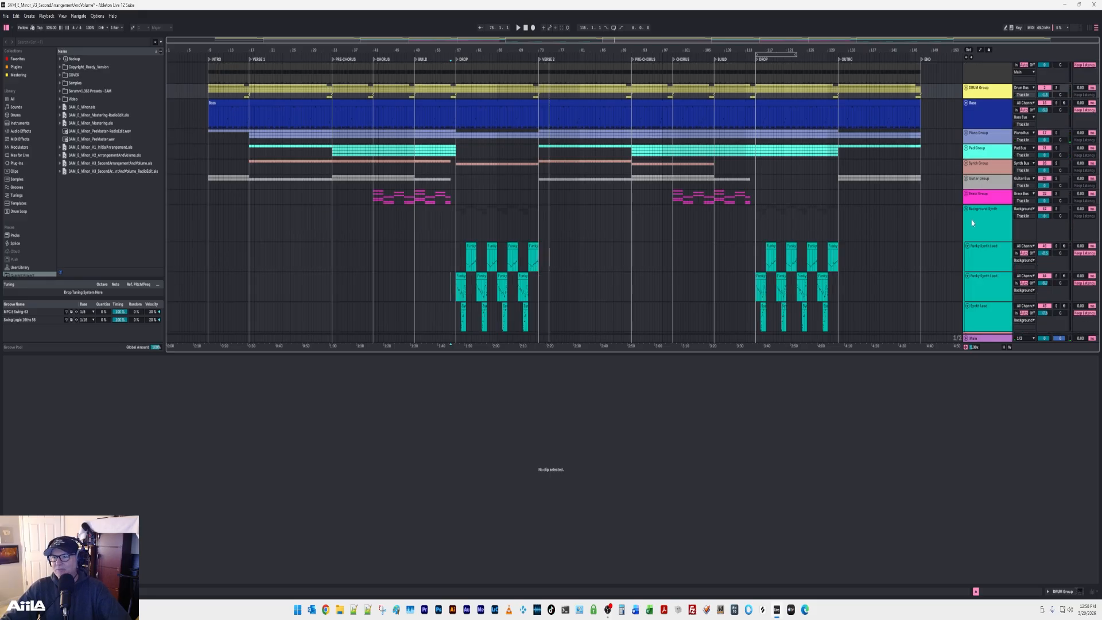
pyautogui.click(965, 209)
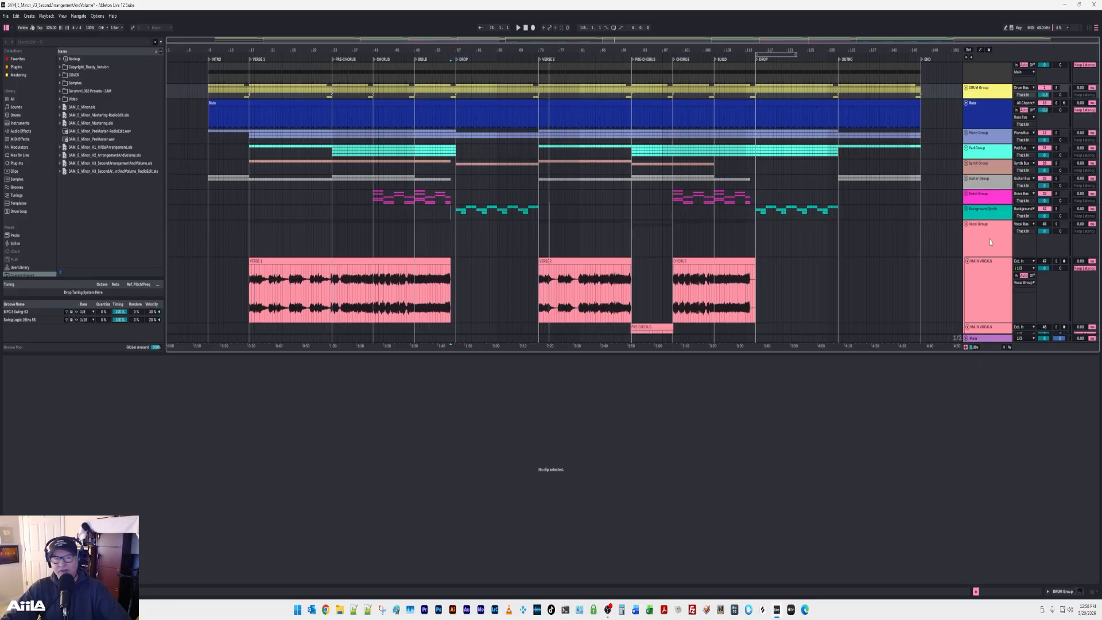
# Expand the Brass Group and audition it in solo from the first Chorus.
pyautogui.click(966, 194)
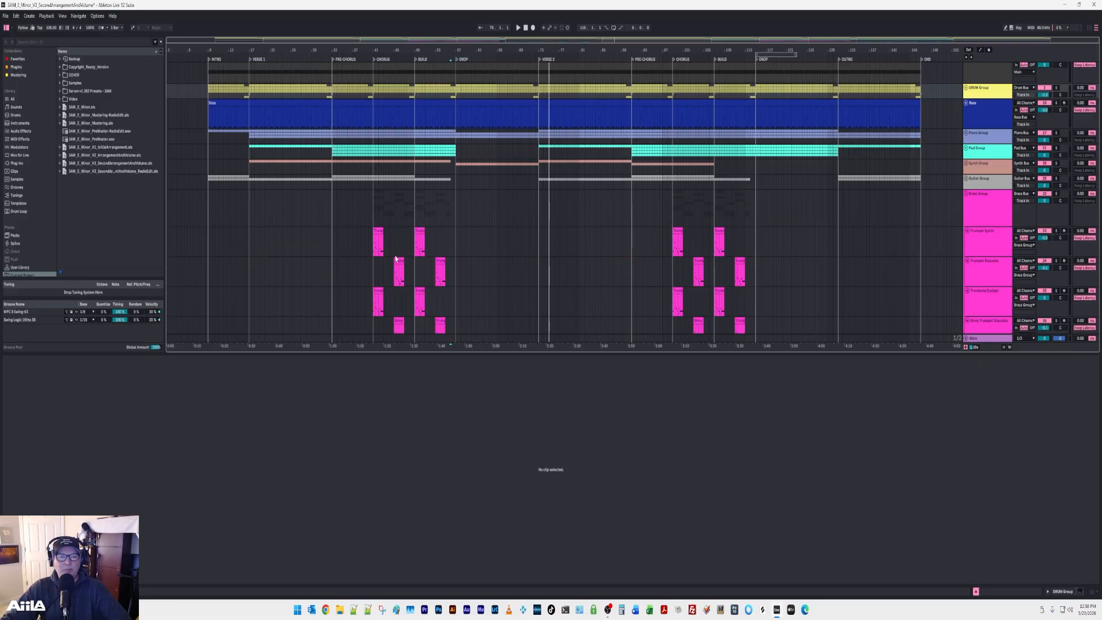
pyautogui.click(372, 272)
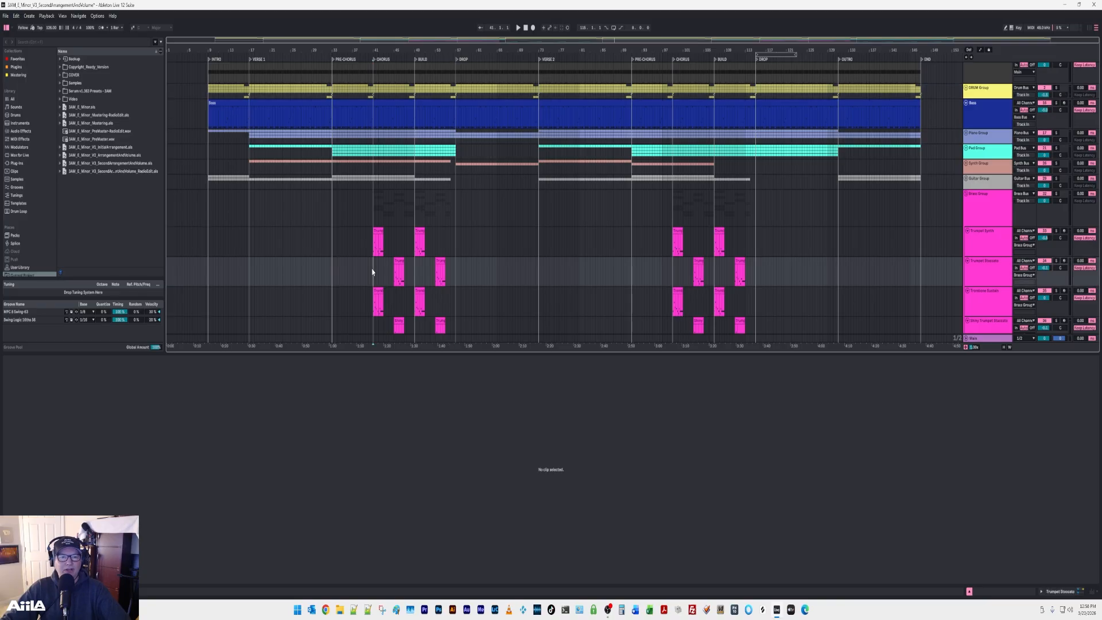
pyautogui.click(1054, 199)
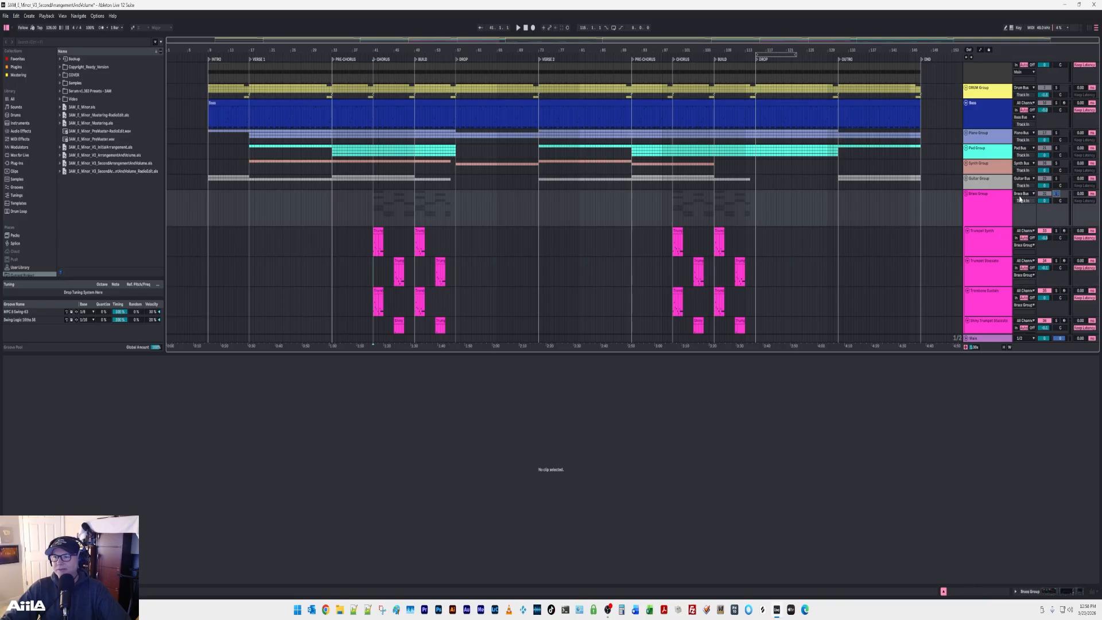
pyautogui.press('space')
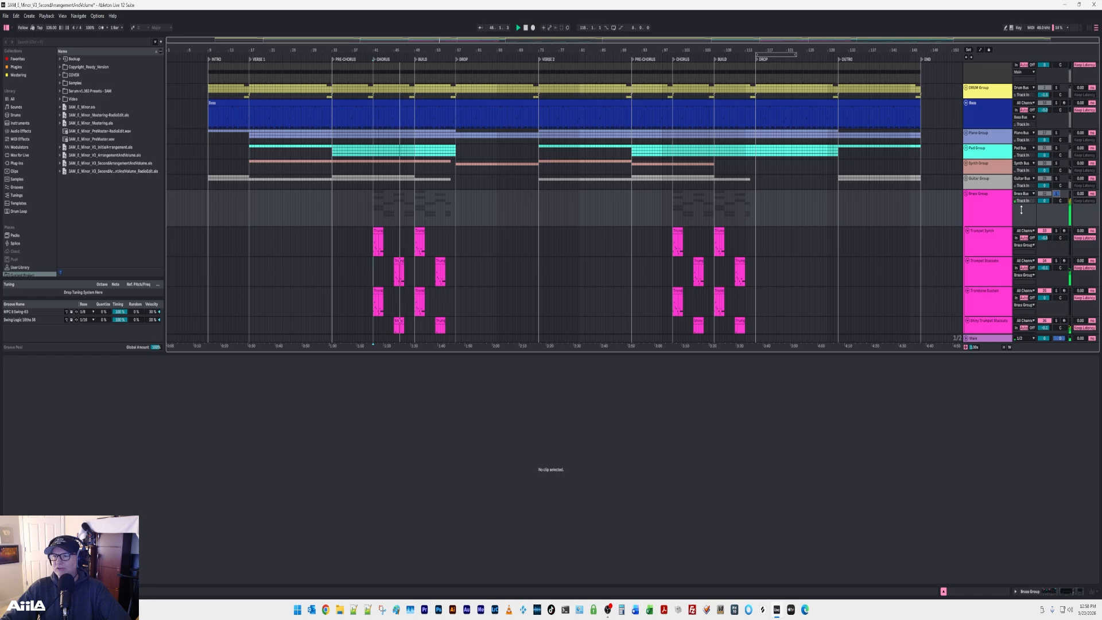
# Add the Vocal Group to the soloed brass playback, and stop and clear the solos.
pyautogui.scroll(-2, 1008, 239)
pyautogui.scroll(-8, 1008, 239)
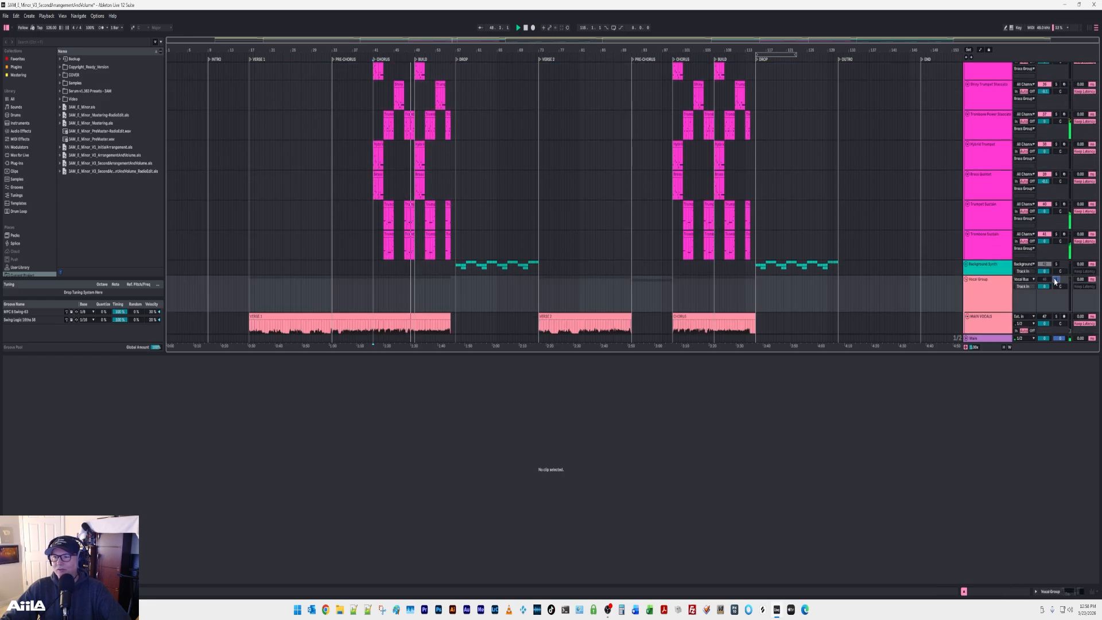
pyautogui.click(1054, 281)
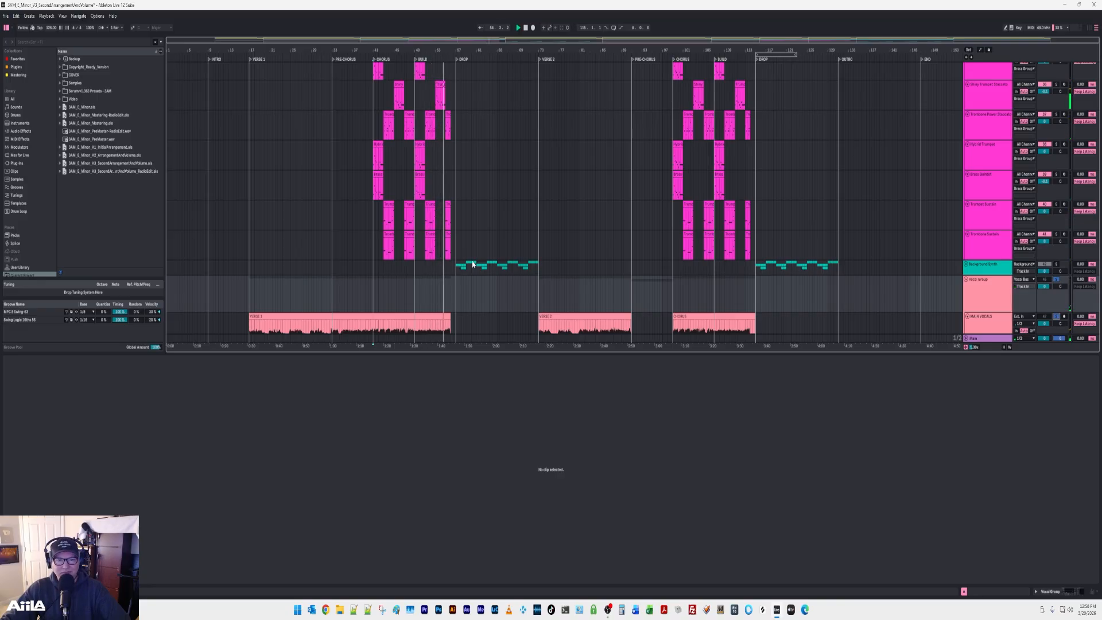
pyautogui.scroll(-6, 990, 240)
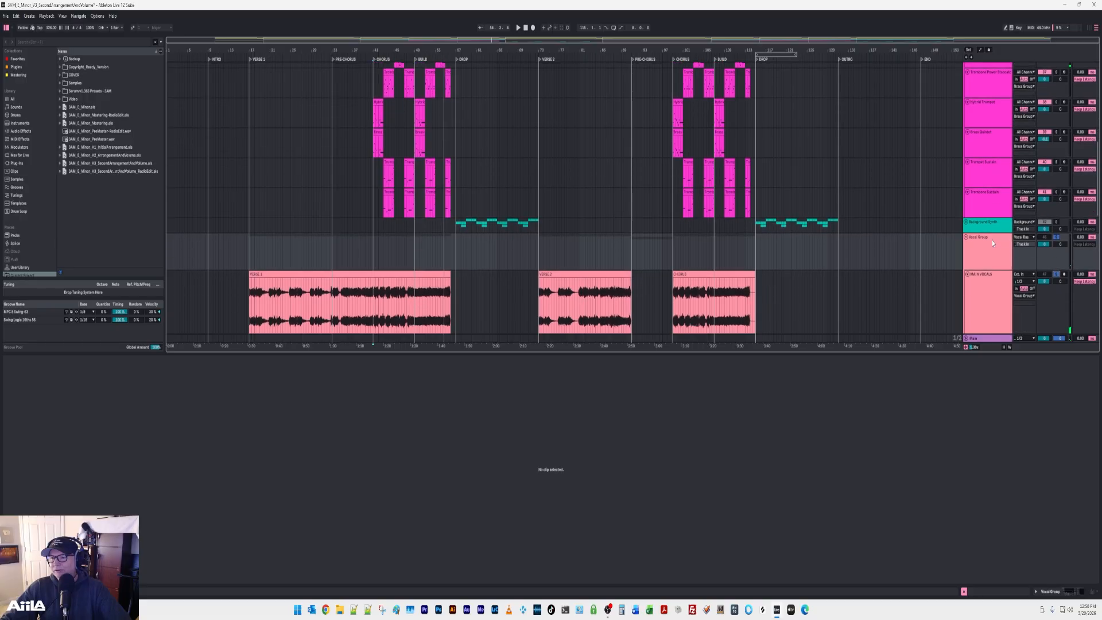
pyautogui.click(1057, 228)
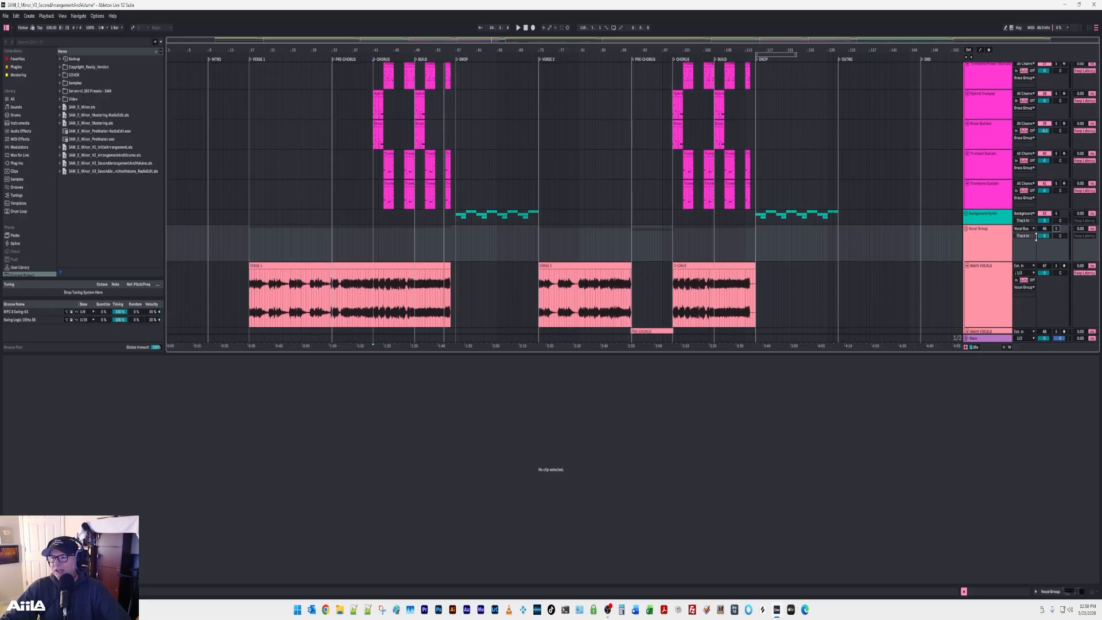
# Collapse the Vocal Group, Brass Group and Bass track, and select the DRUM Group.
pyautogui.click(967, 229)
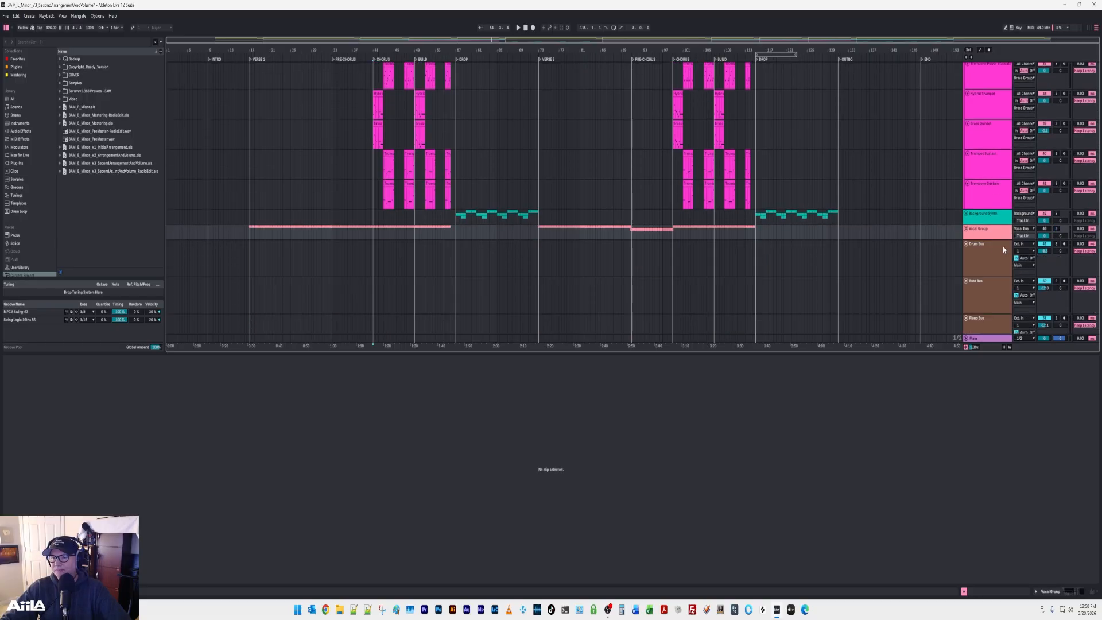
pyautogui.scroll(3, 983, 242)
pyautogui.scroll(10, 971, 240)
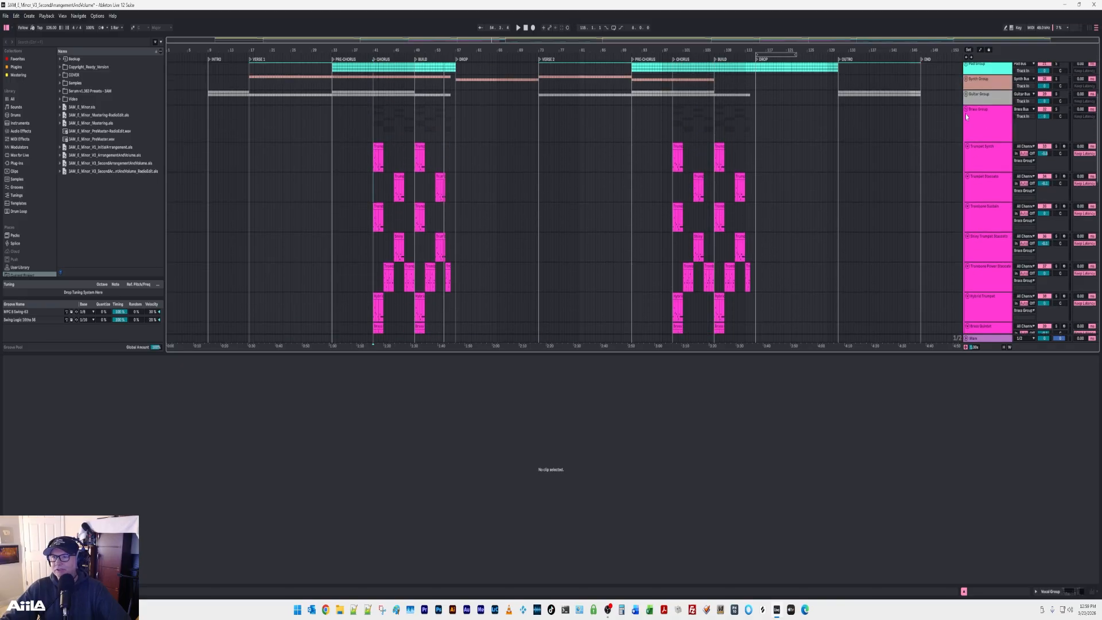
pyautogui.click(967, 110)
pyautogui.scroll(7, 953, 212)
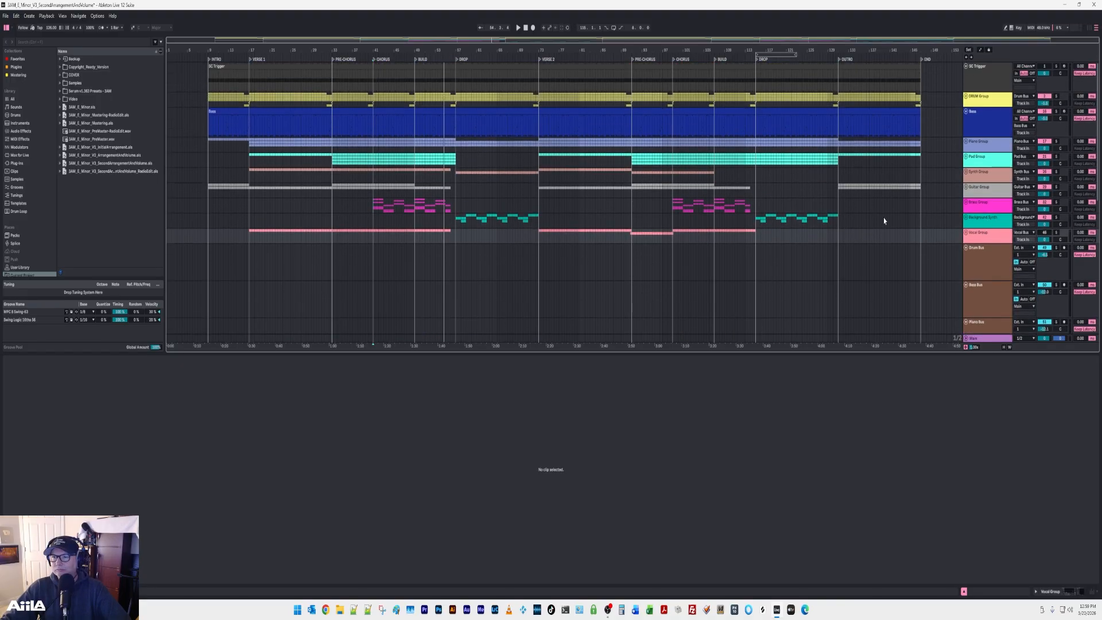
pyautogui.click(965, 111)
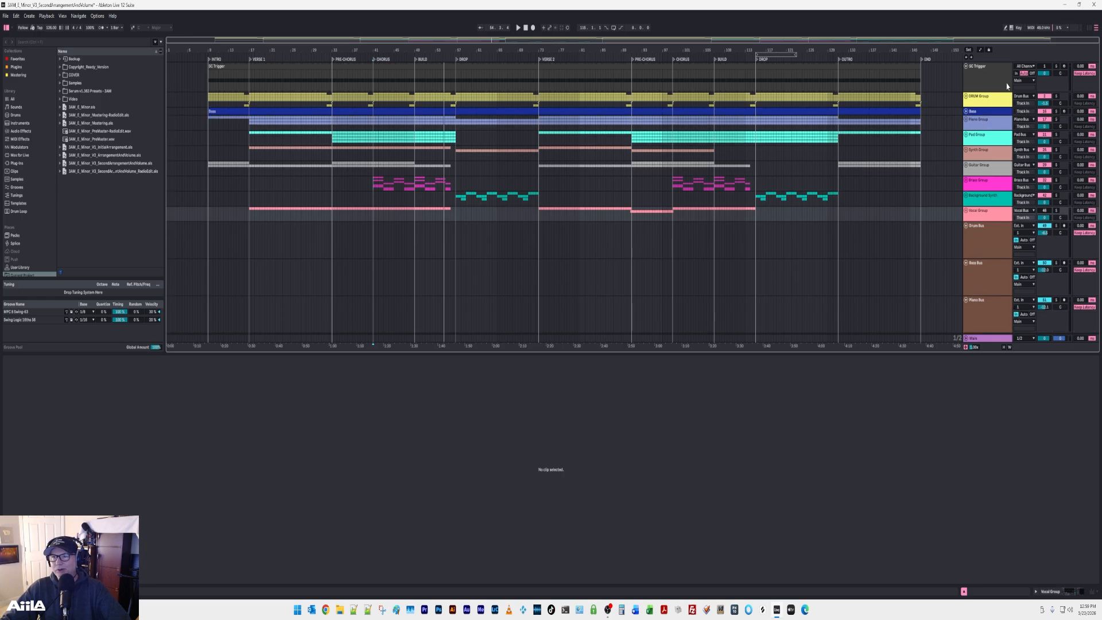
pyautogui.click(989, 102)
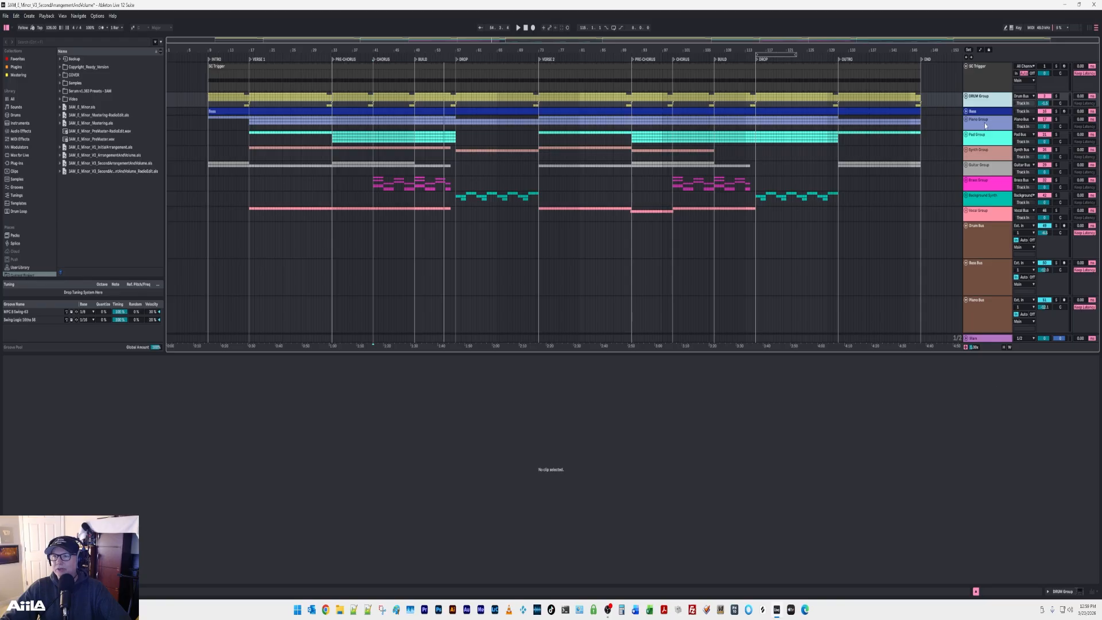
# Show the devices of the DRUM Group and Piano Group, and examine the expanded Piano Group's automation.
pyautogui.doubleClick(982, 104)
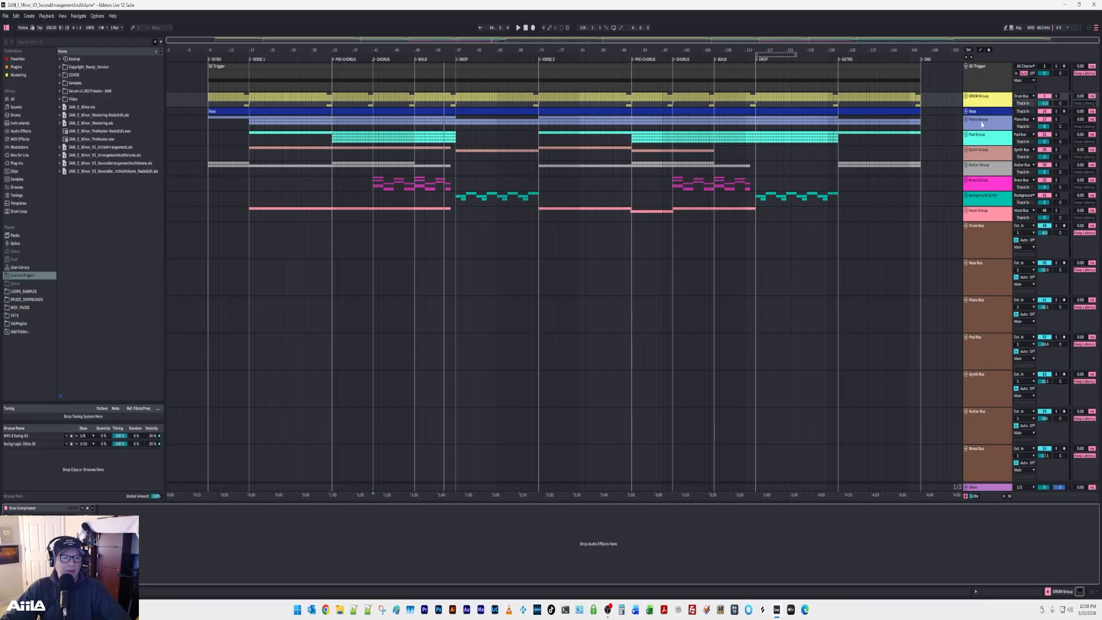
pyautogui.click(984, 124)
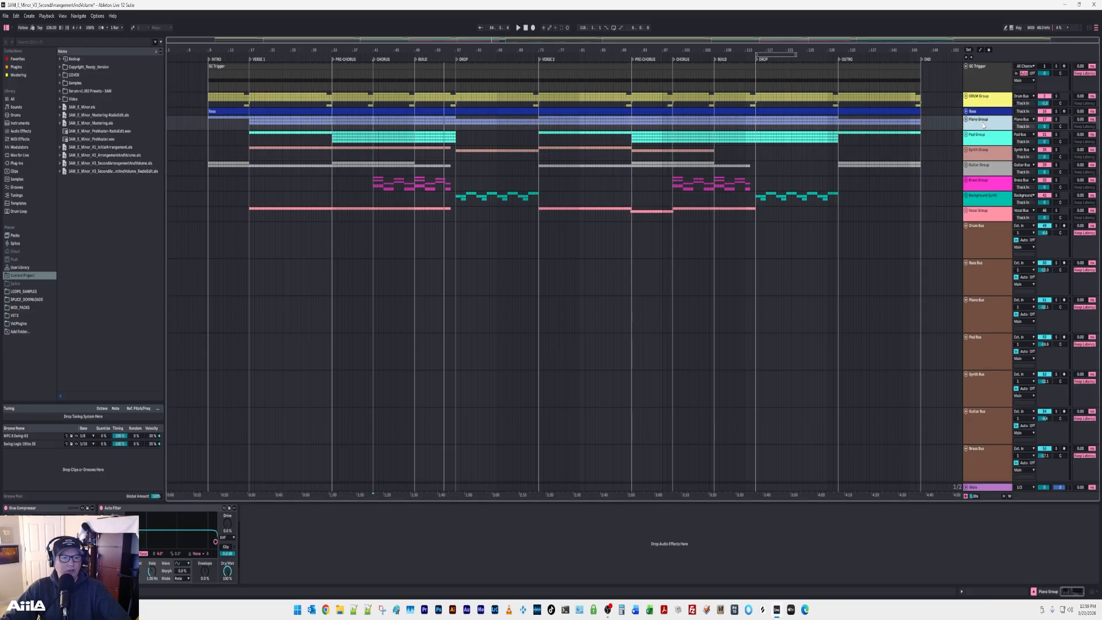
pyautogui.press('a')
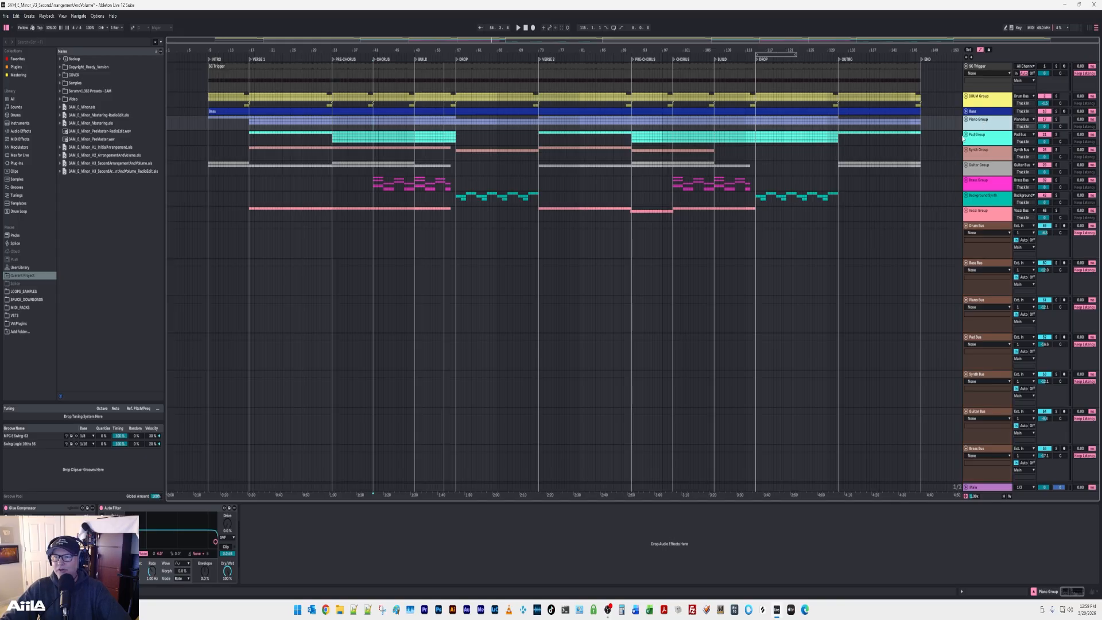
pyautogui.click(965, 120)
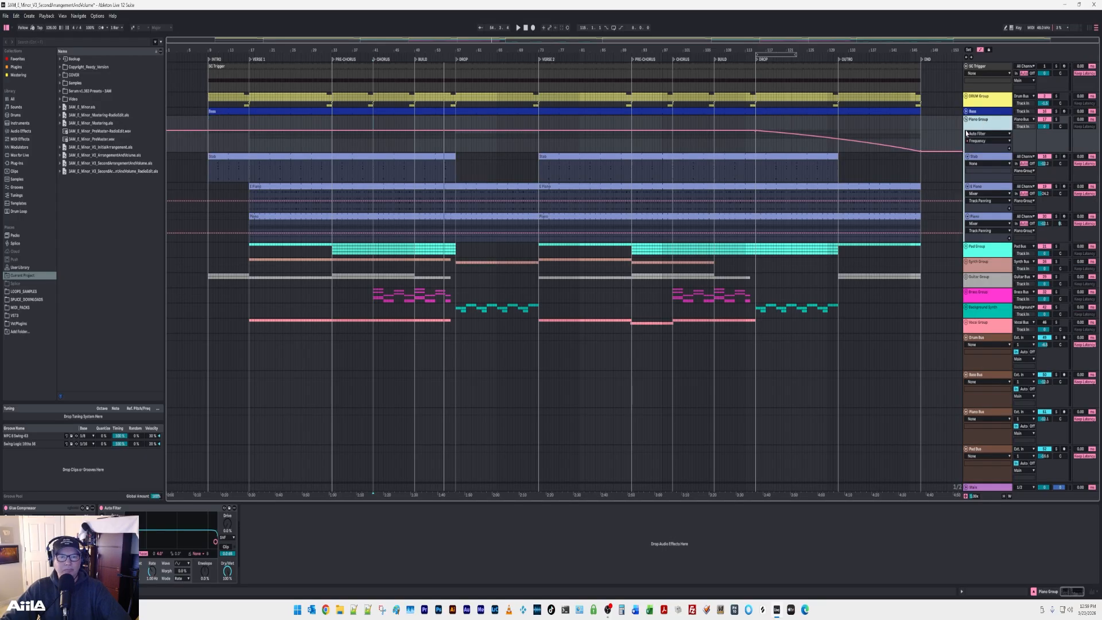
# Expand the Pad Group to examine its tracks' automation, and hide automation and collapse the group again.
pyautogui.click(965, 247)
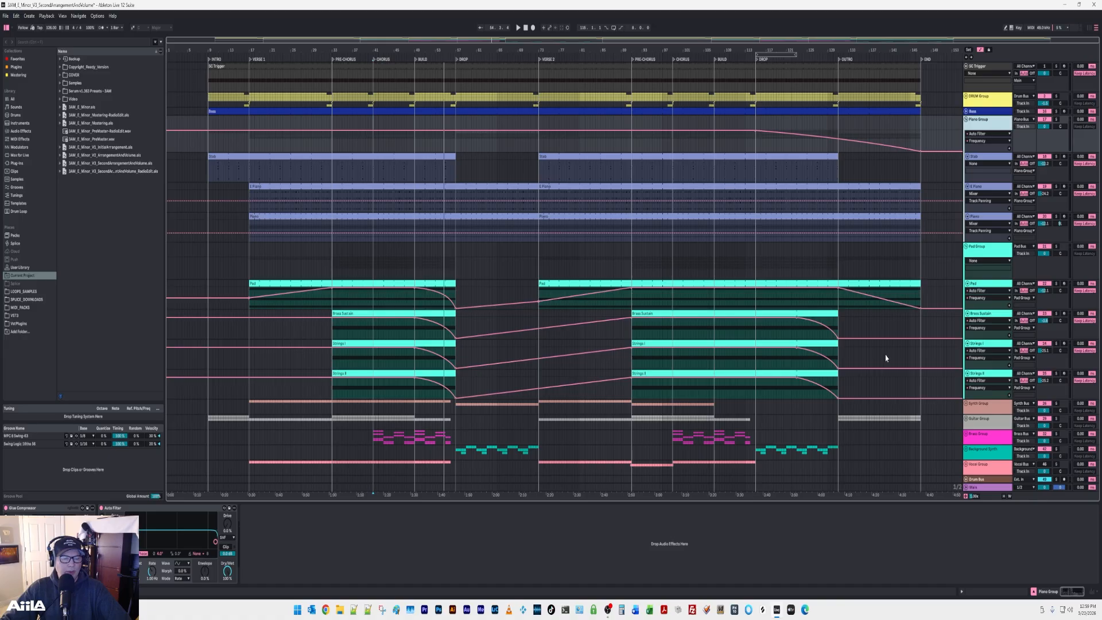
pyautogui.press('a')
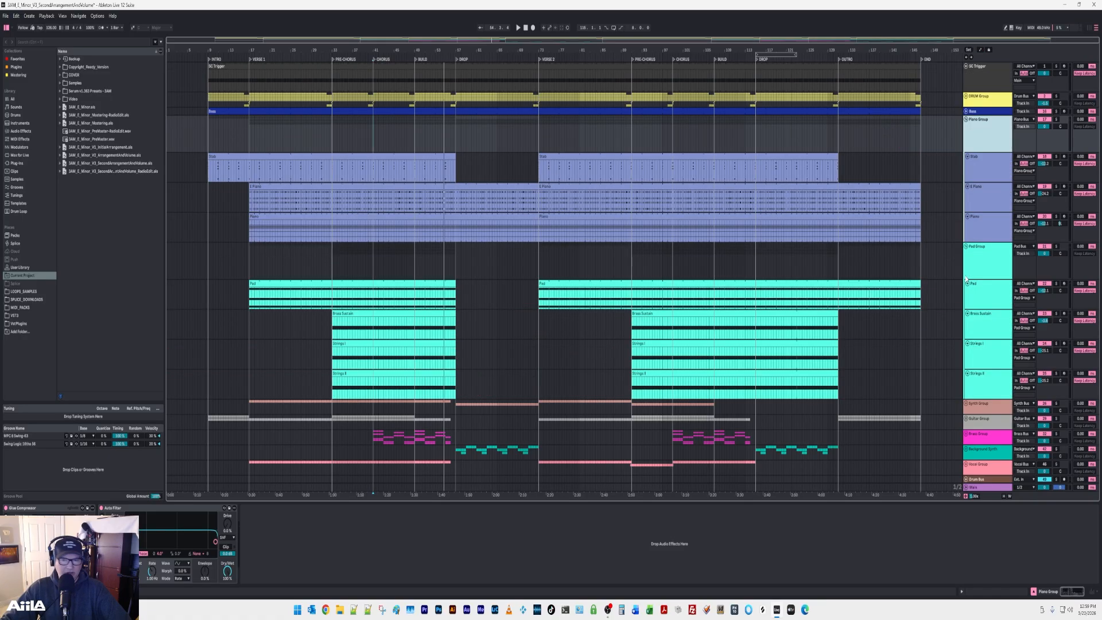
pyautogui.click(965, 248)
# Show the devices of the Synth Group and Guitar Group, and audition the expanded Guitar Group in solo before collapsing it.
pyautogui.click(977, 264)
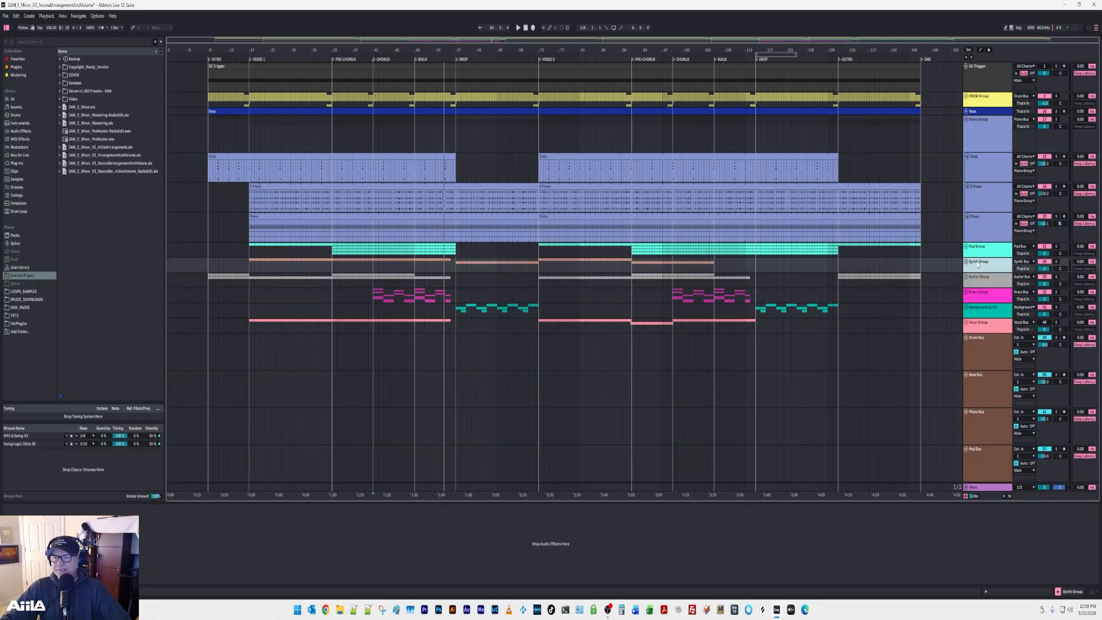
pyautogui.click(978, 281)
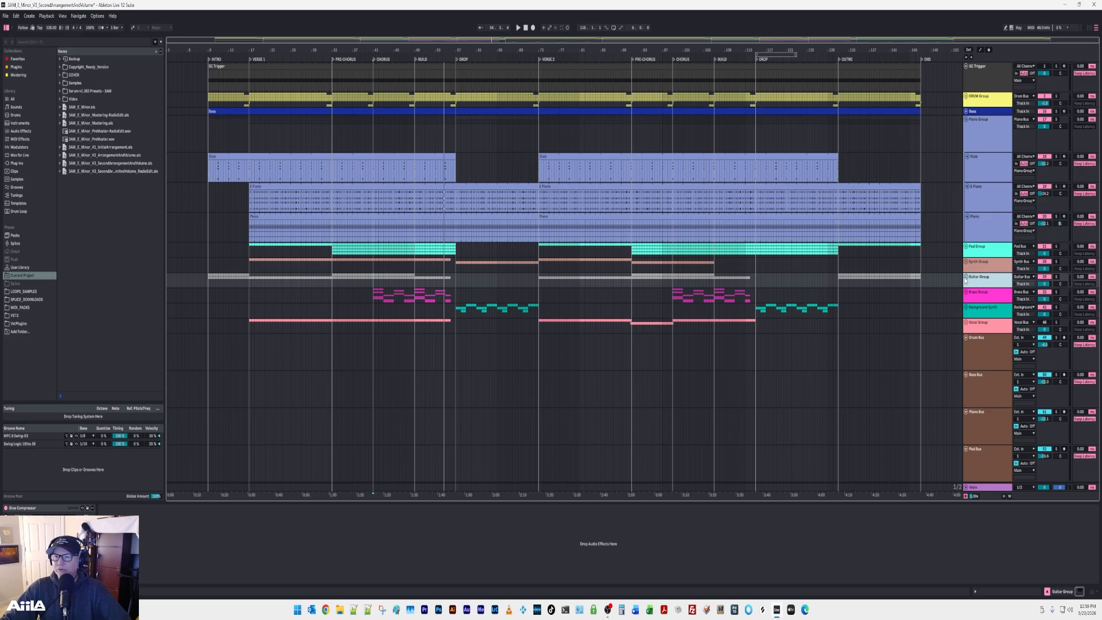
pyautogui.click(966, 277)
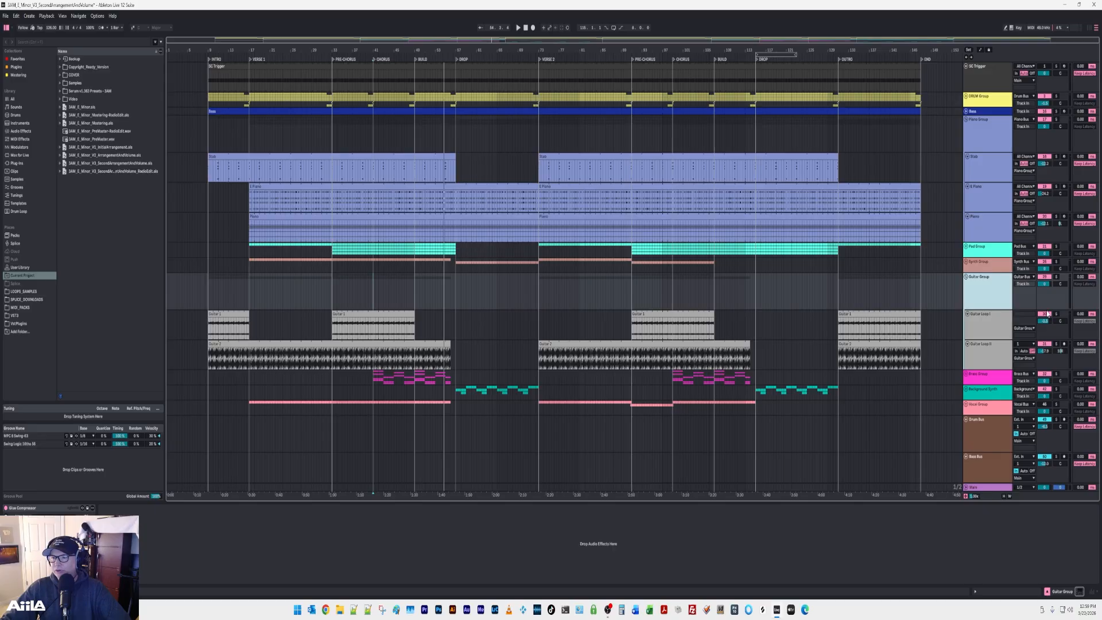
pyautogui.click(1055, 278)
pyautogui.press('space')
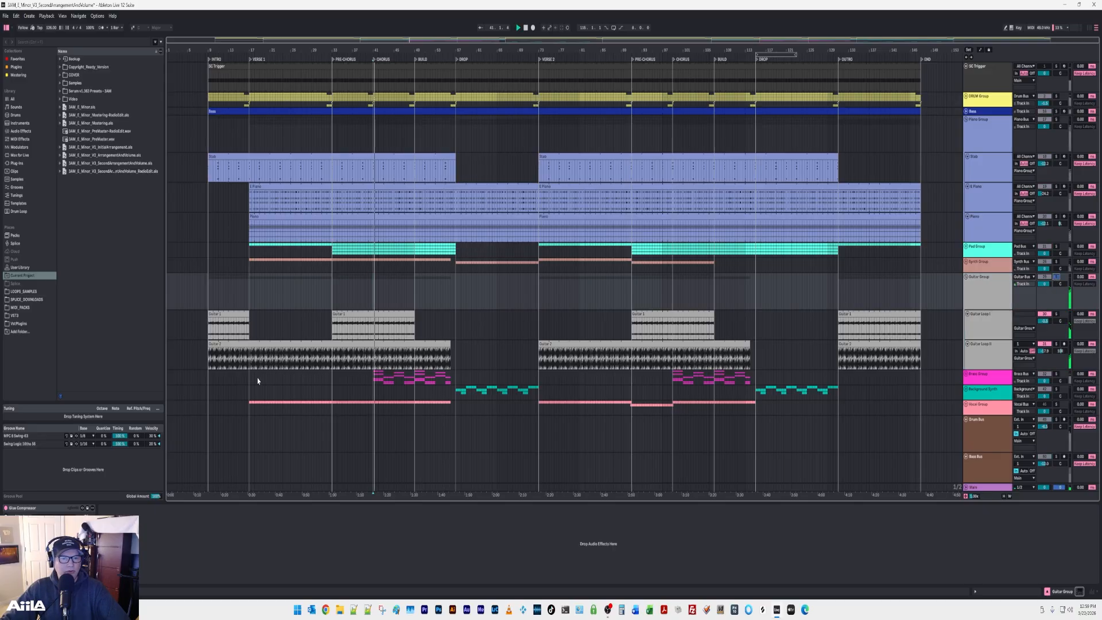
pyautogui.click(1056, 277)
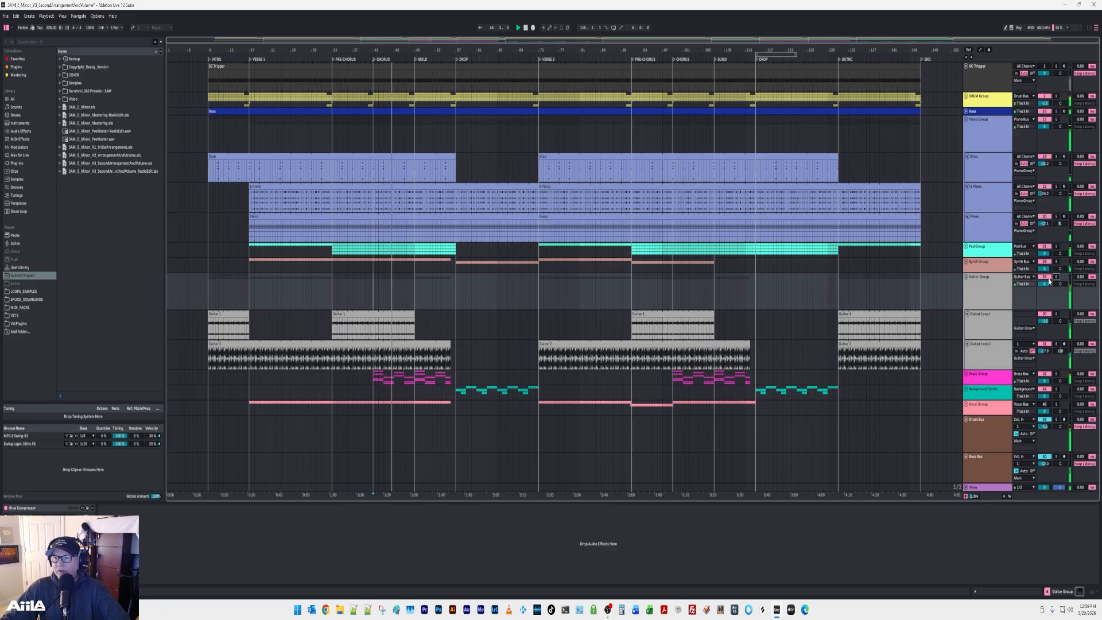
pyautogui.click(966, 277)
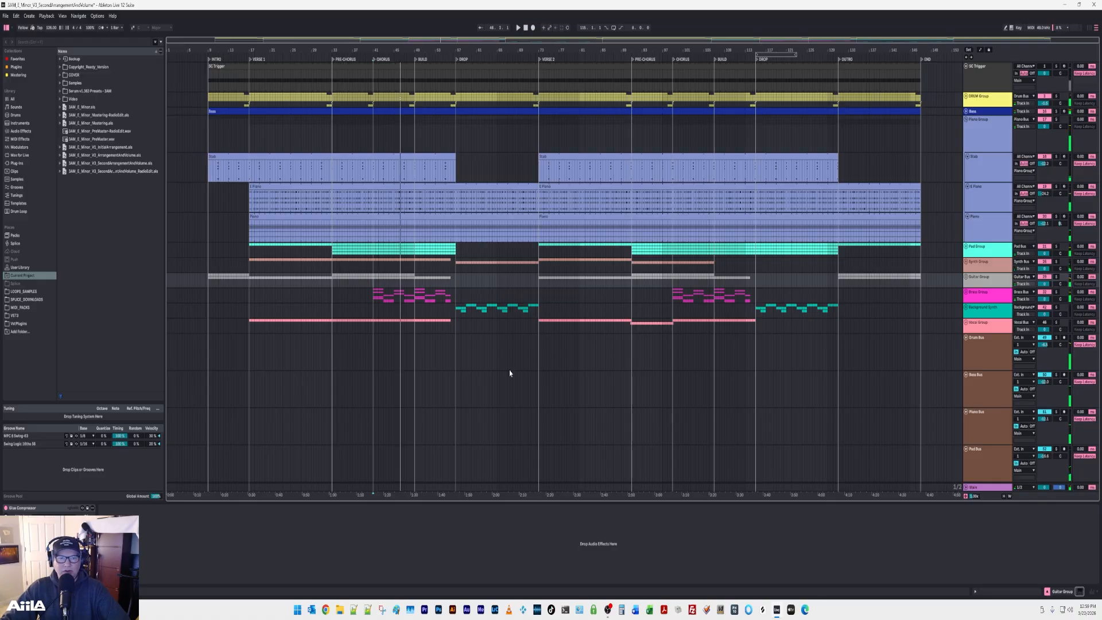
# Hide the device view, examine the bus tracks below the groups, and show all tracks in the Session View mixer.
pyautogui.click(1046, 591)
pyautogui.scroll(-4, 956, 414)
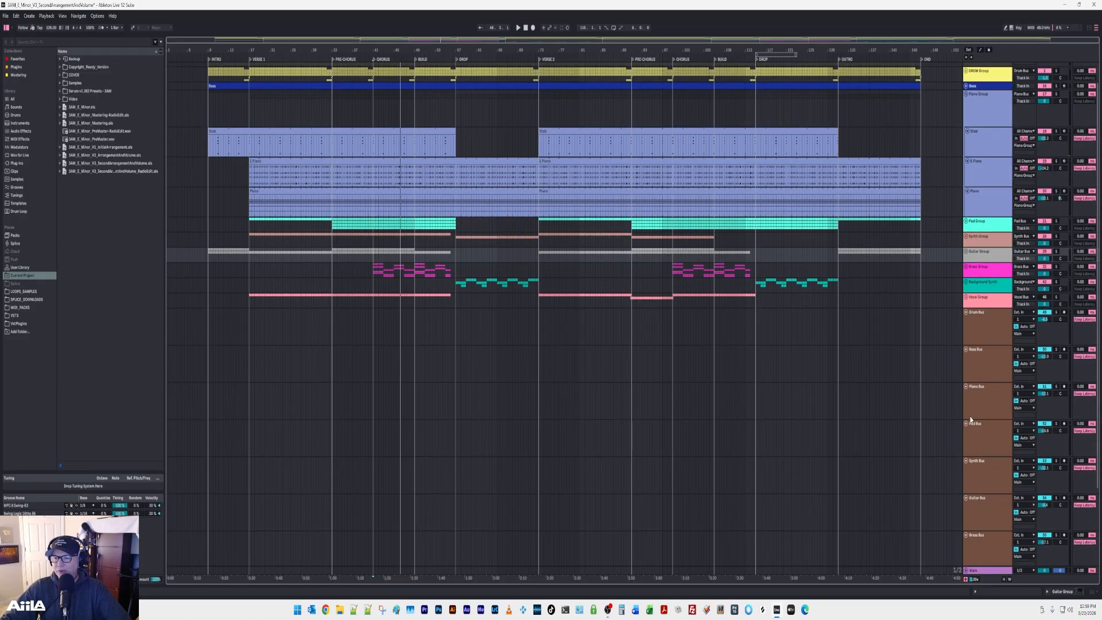
pyautogui.scroll(-2, 978, 384)
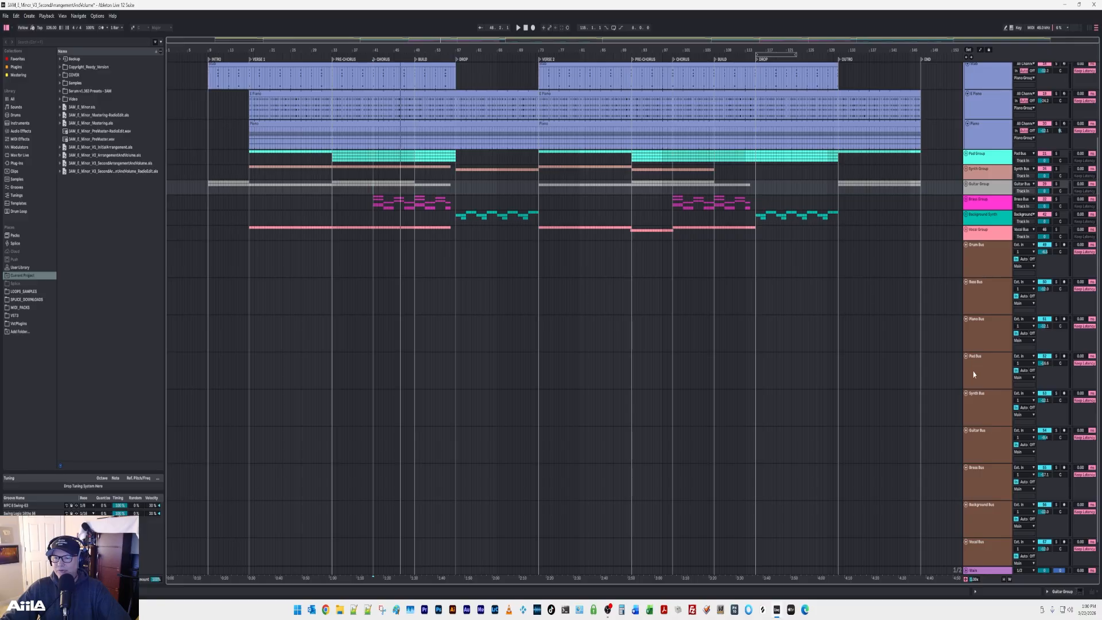
pyautogui.scroll(-1, 973, 374)
pyautogui.press('Tab')
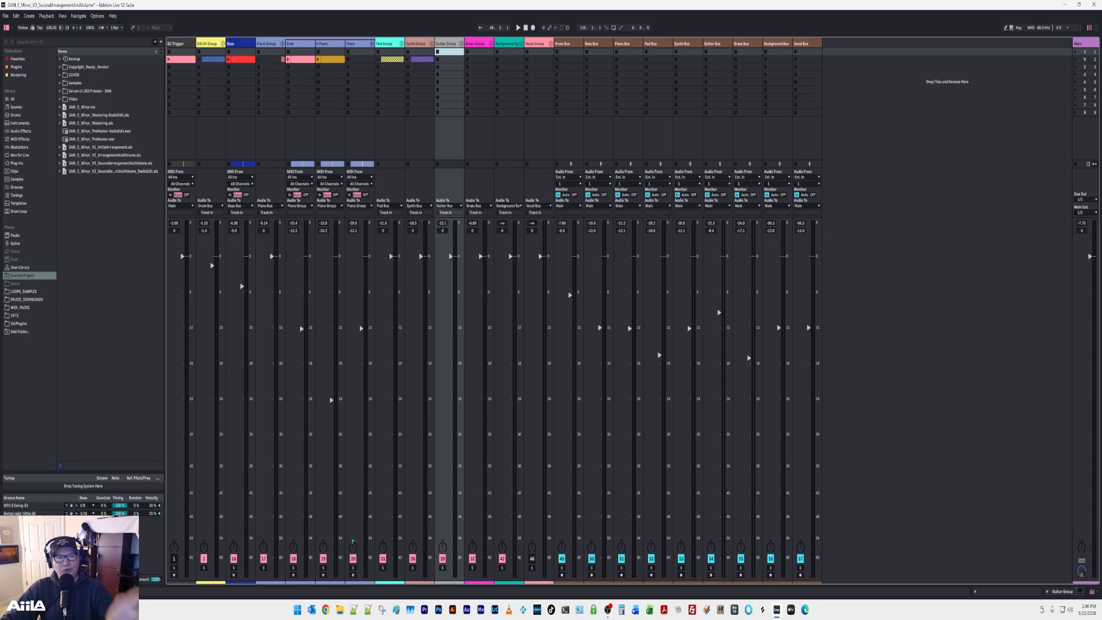
# During playback, mute the Drum, Bass, Piano, Pad, Synth, Guitar, Brass and Background buses one after another.
pyautogui.press('space')
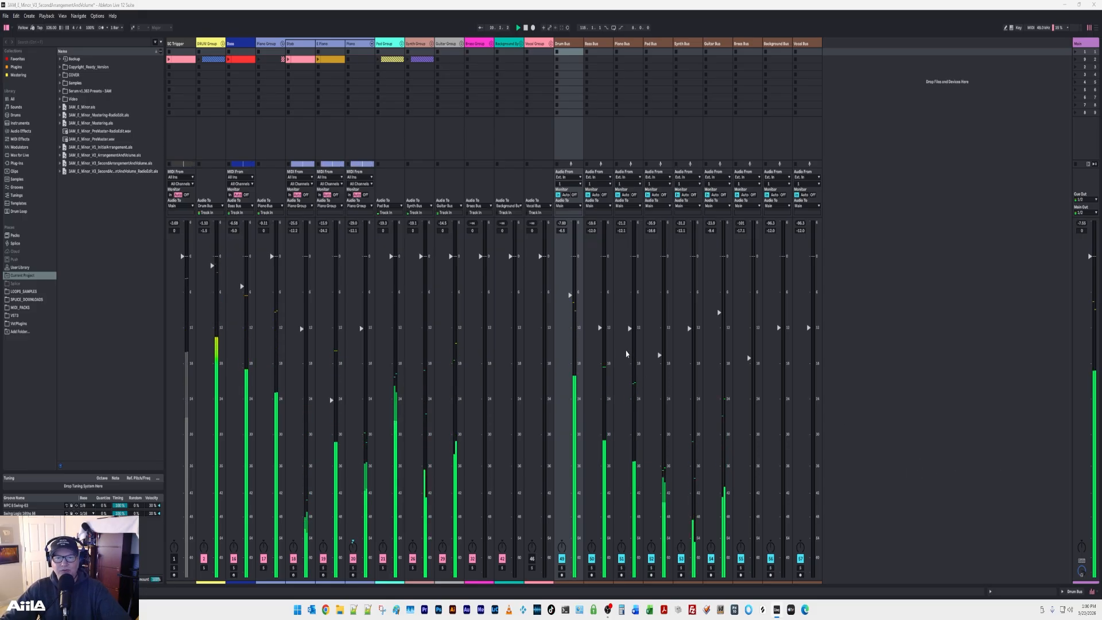
pyautogui.click(561, 559)
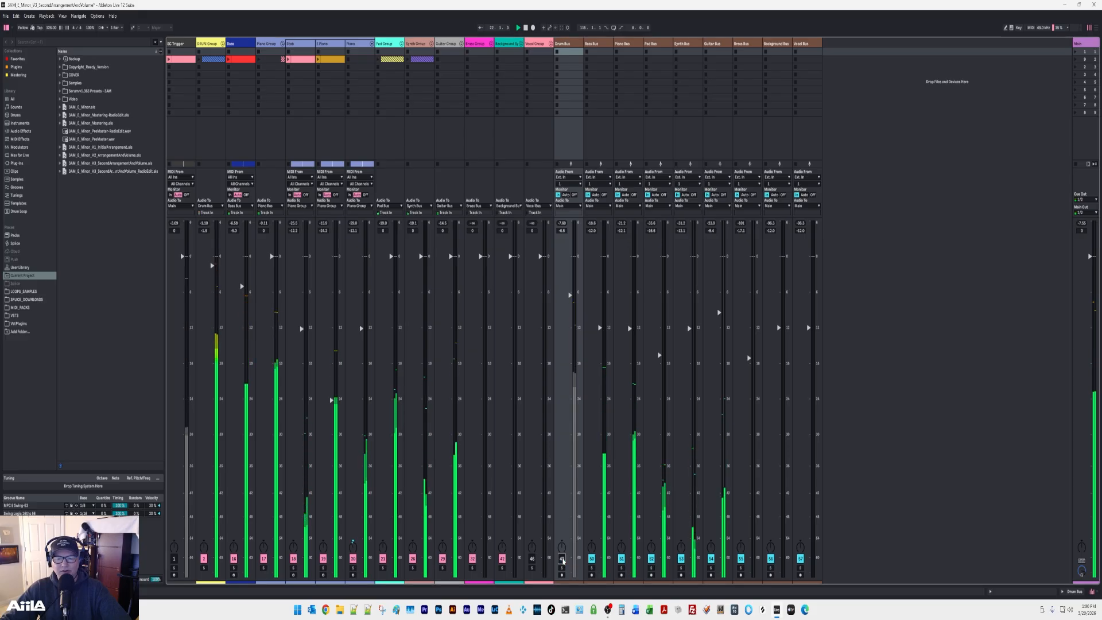
pyautogui.click(591, 558)
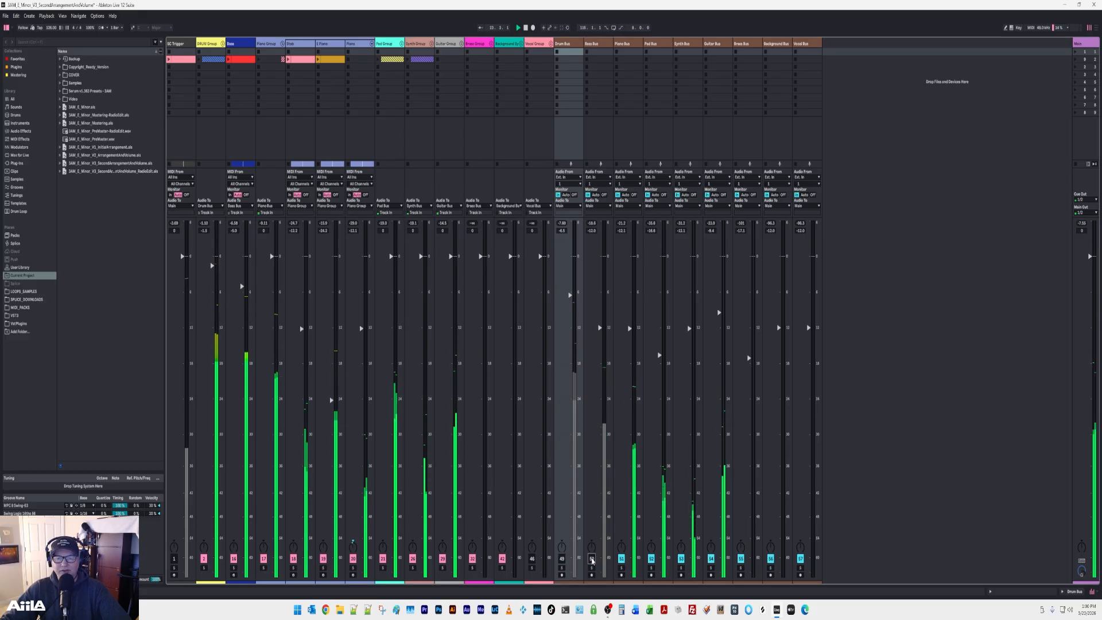
pyautogui.click(621, 559)
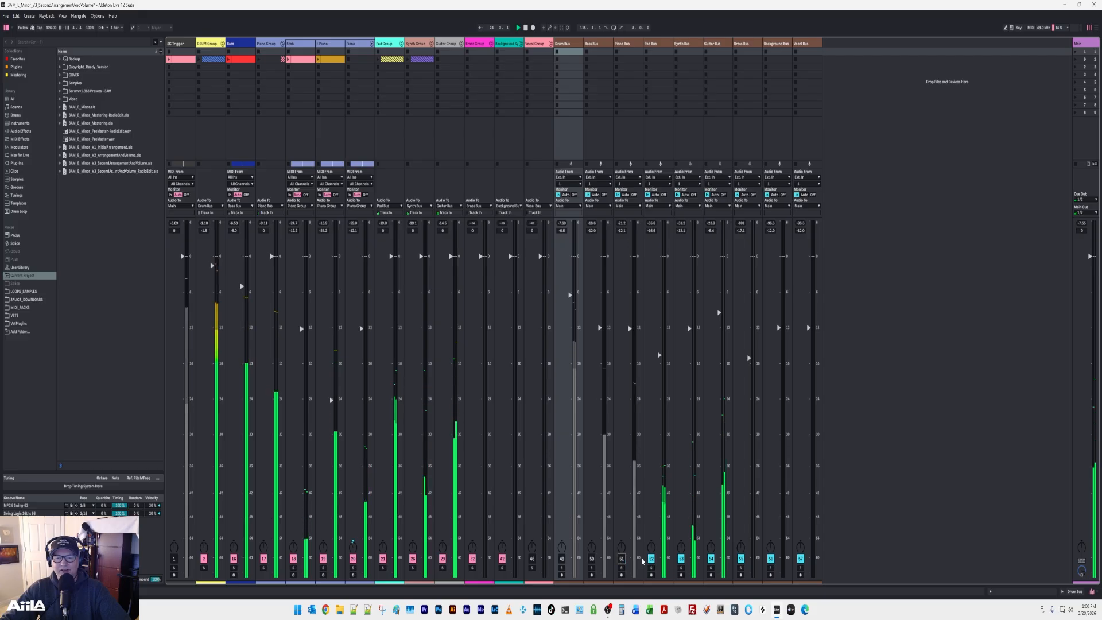
pyautogui.click(651, 559)
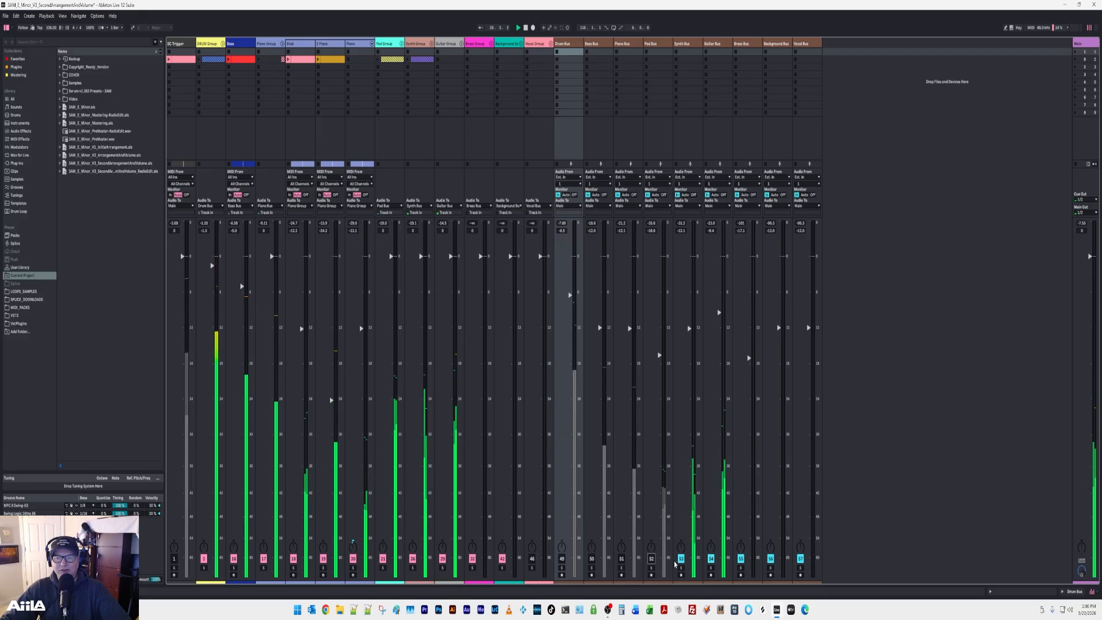
pyautogui.click(681, 559)
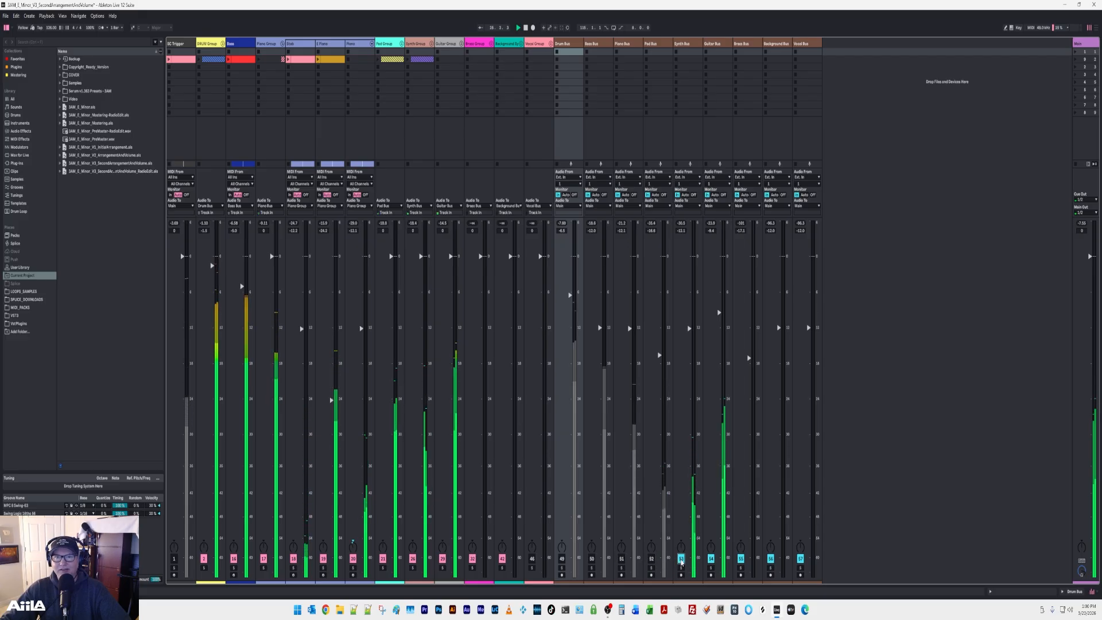
pyautogui.click(711, 559)
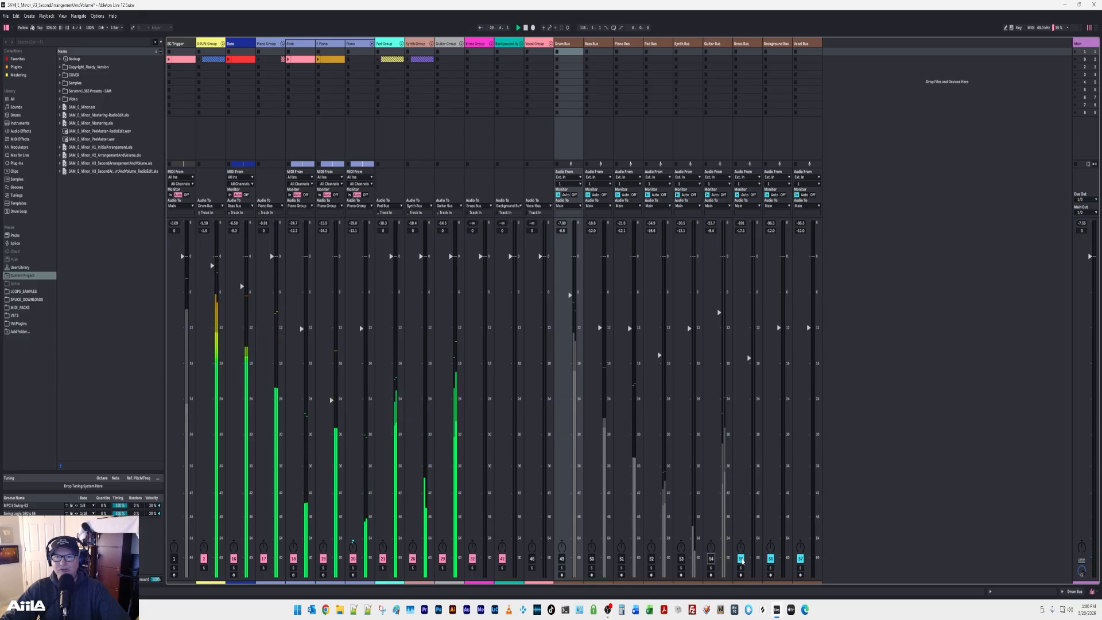
pyautogui.click(771, 559)
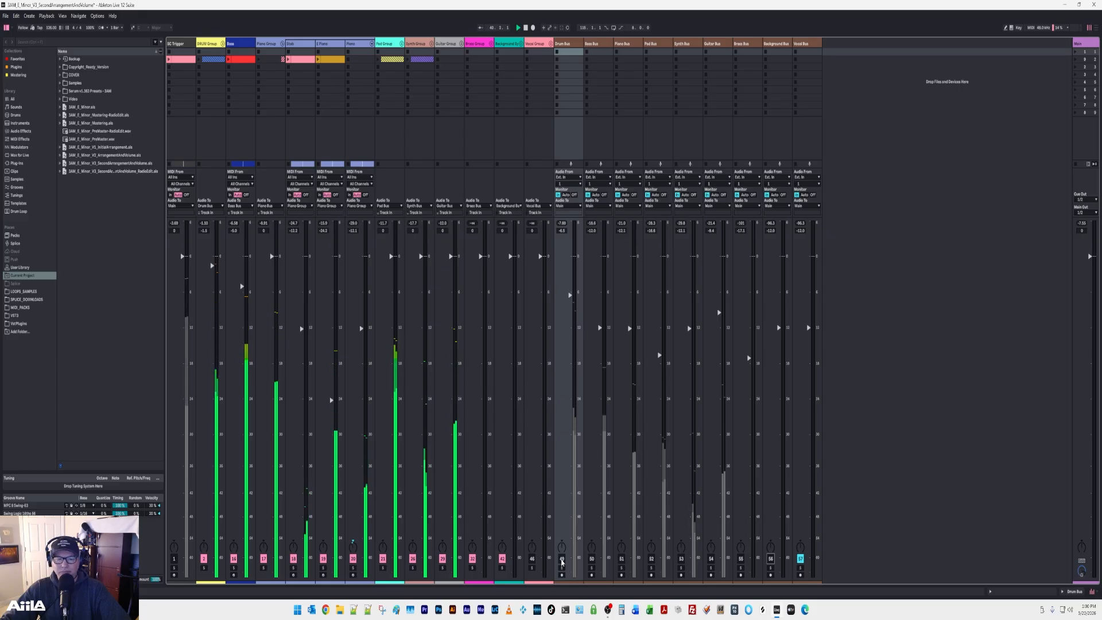
# Reactivate the Vocal Group in the arrangement, expanding it to show its vocal tracks and collapsing it again.
pyautogui.press('Tab')
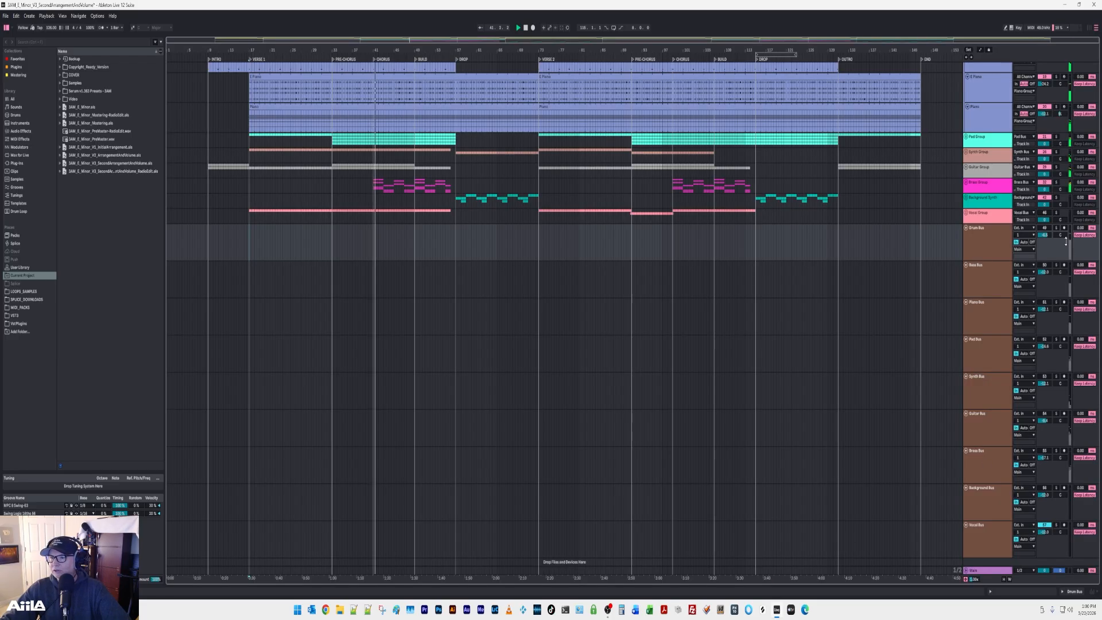
pyautogui.scroll(4, 1057, 224)
pyautogui.scroll(2, 1057, 224)
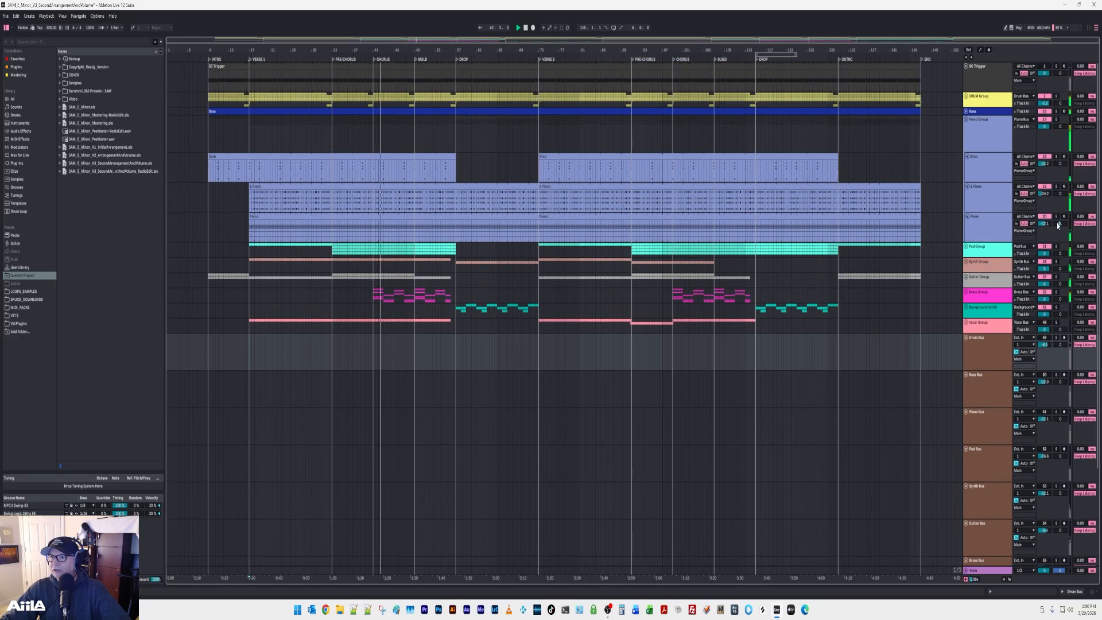
pyautogui.click(968, 322)
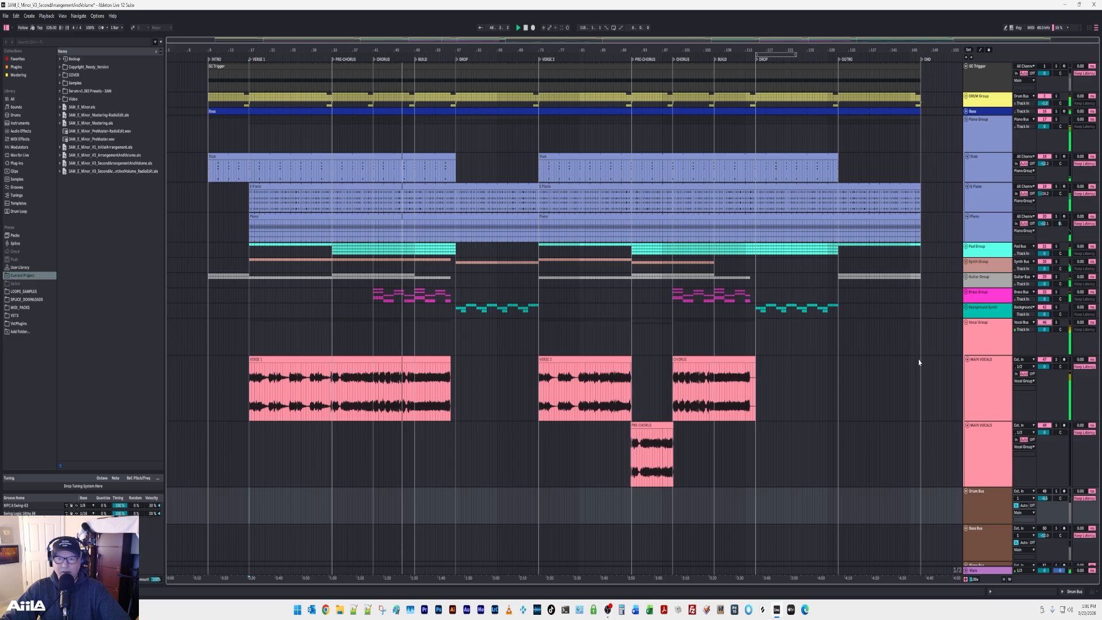
pyautogui.click(966, 322)
# Unmute the Drum, Bass, Piano, Pad, Synth, Guitar, Brass and Background buses one by one in the mixer during playback.
pyautogui.press('Tab')
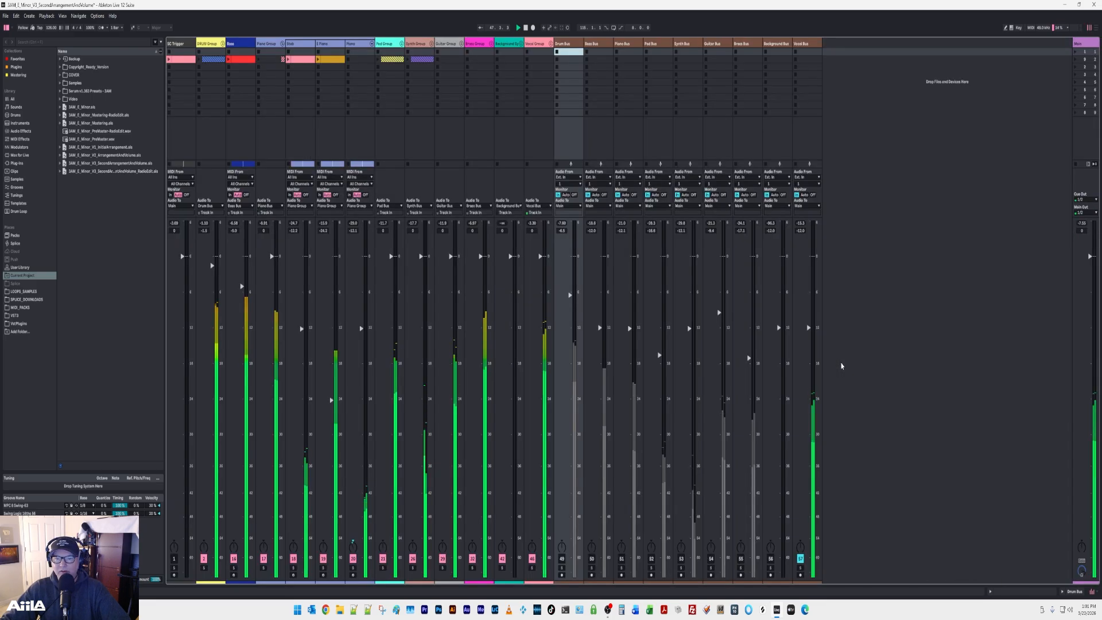
pyautogui.click(562, 558)
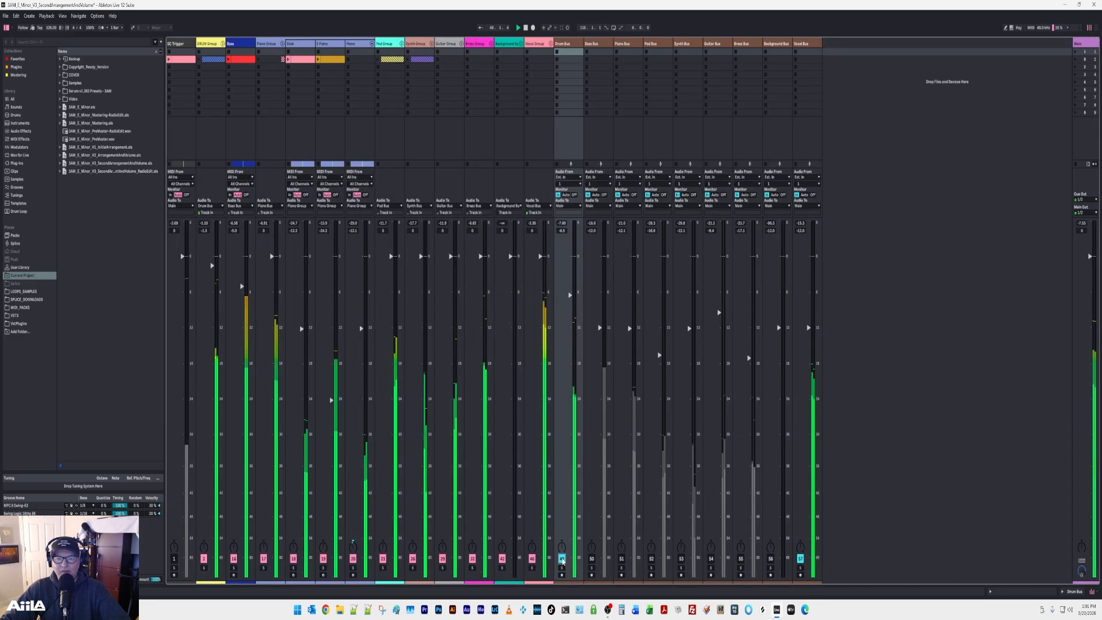
pyautogui.click(591, 559)
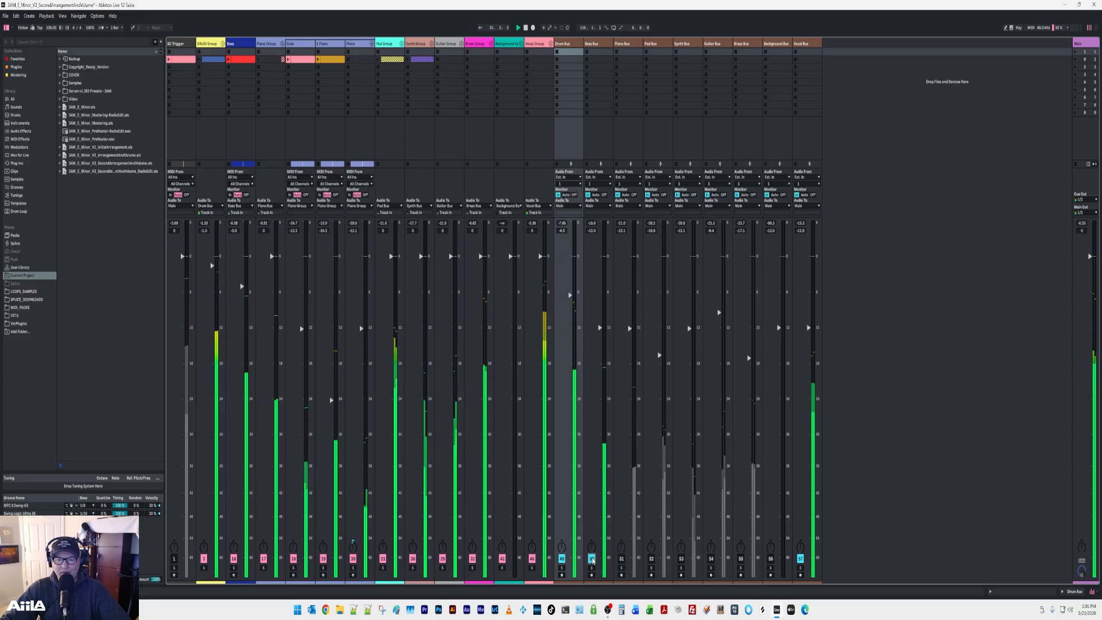
pyautogui.click(621, 559)
pyautogui.click(651, 558)
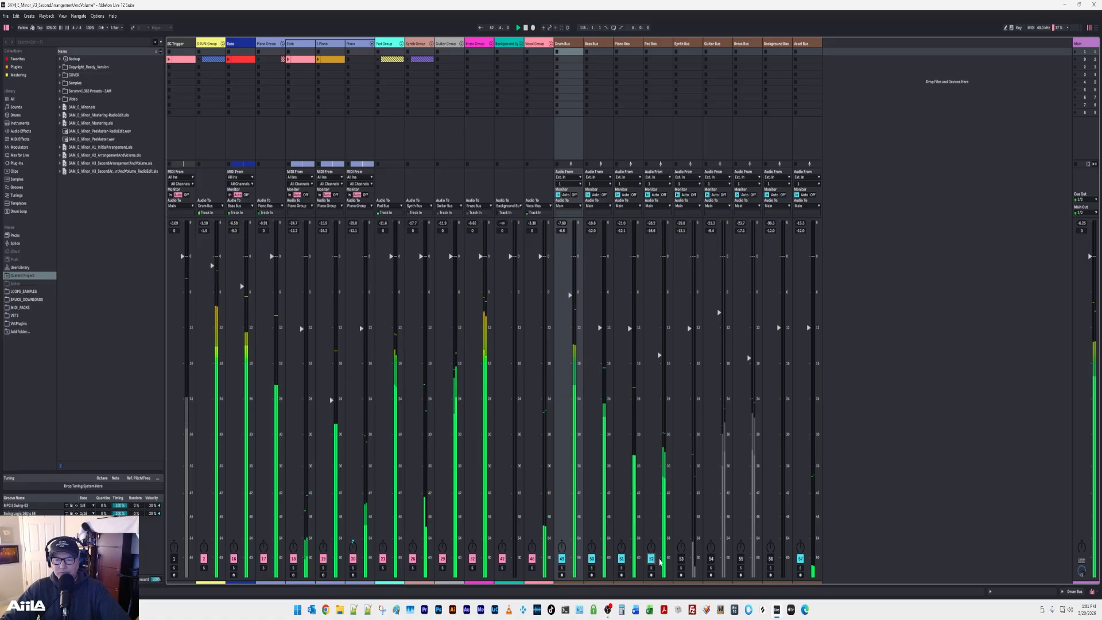
pyautogui.click(681, 559)
pyautogui.click(710, 559)
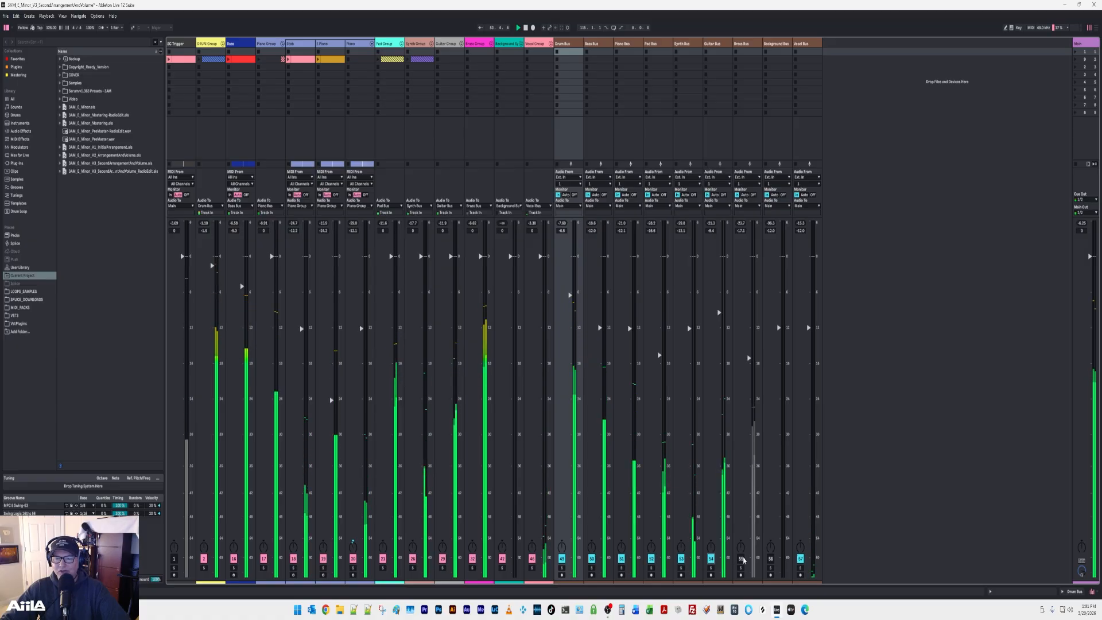
pyautogui.click(741, 559)
pyautogui.click(770, 558)
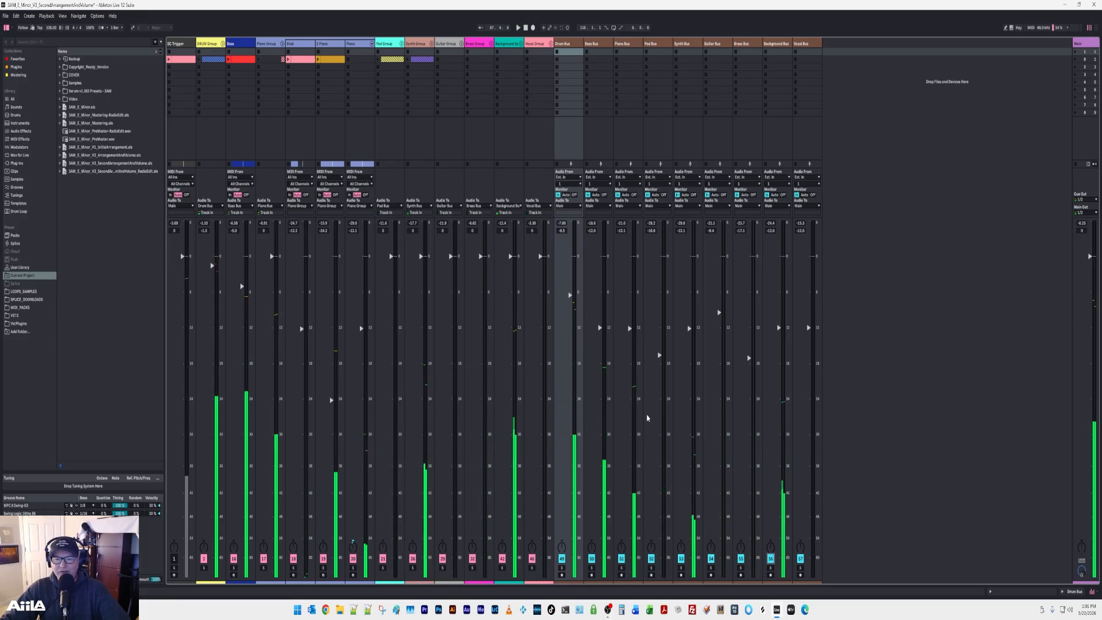
# Stop playback, audition the full mix with all buses active from Verse 1, and return to the Arrangement View.
pyautogui.press('space')
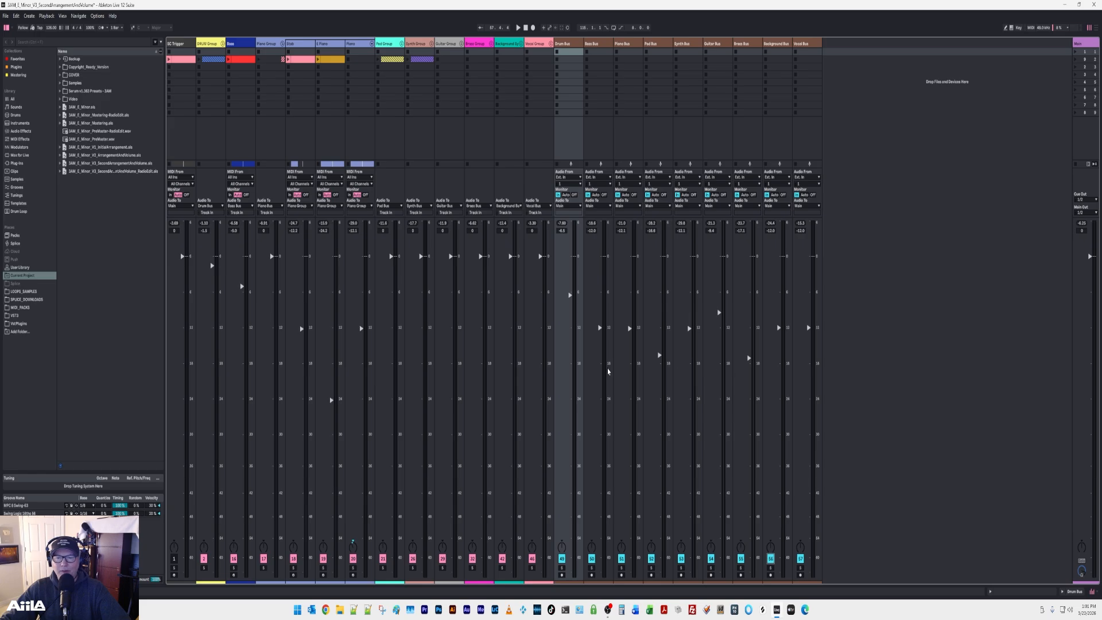
pyautogui.press('space')
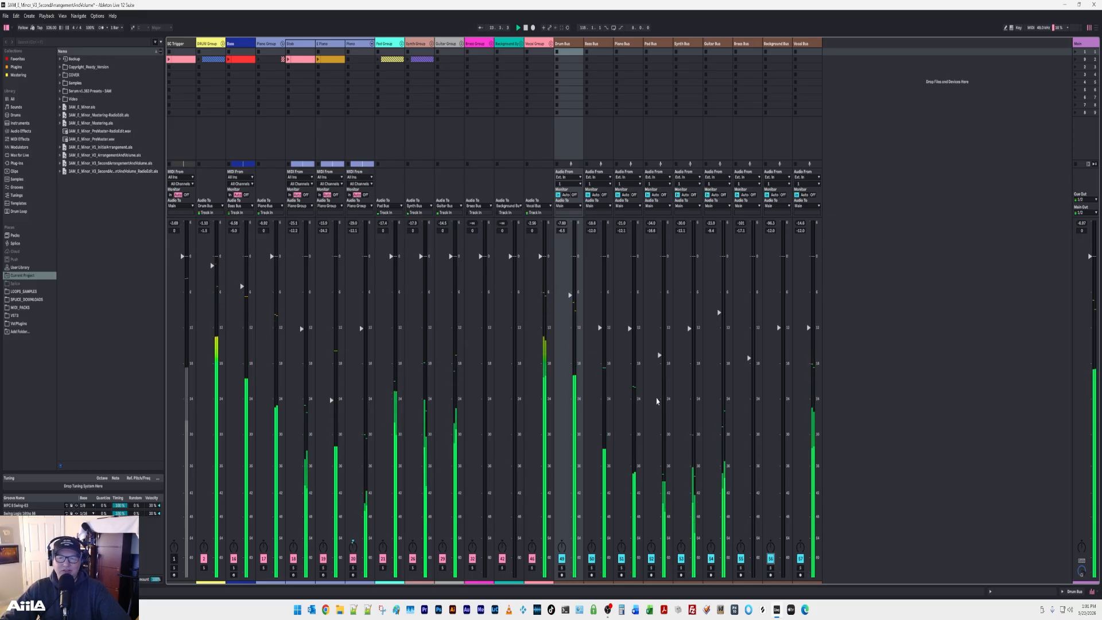
pyautogui.press('Tab')
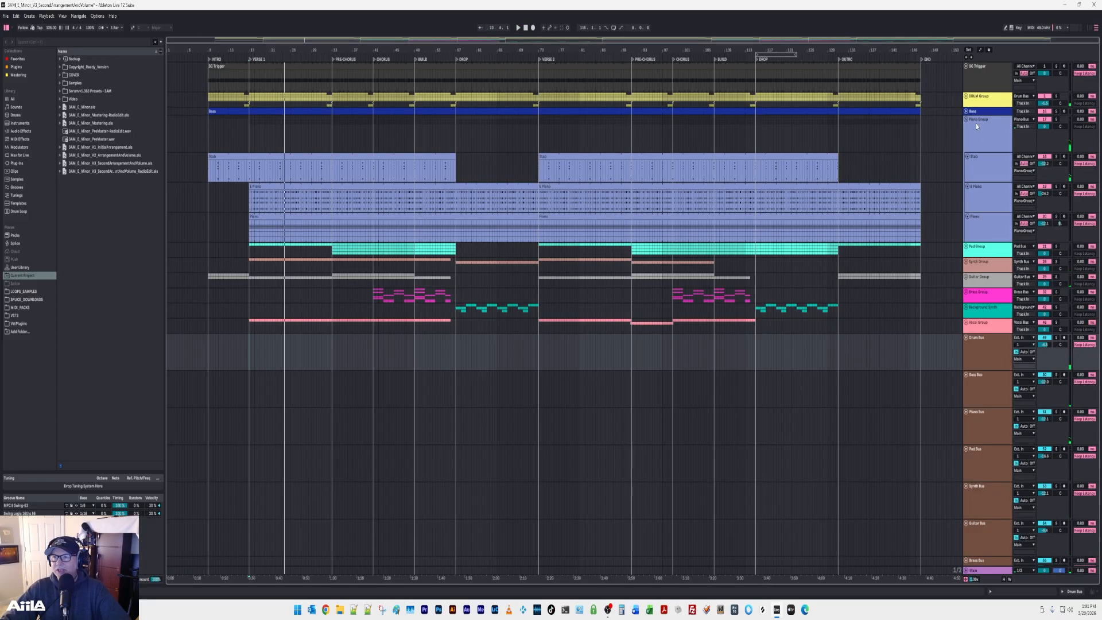
# Expand the Drum Group, review the device chains of its Kick, Snare, Hi Hat, Open Hi Hat and Ride tracks, and collapse it.
pyautogui.click(966, 98)
pyautogui.click(981, 146)
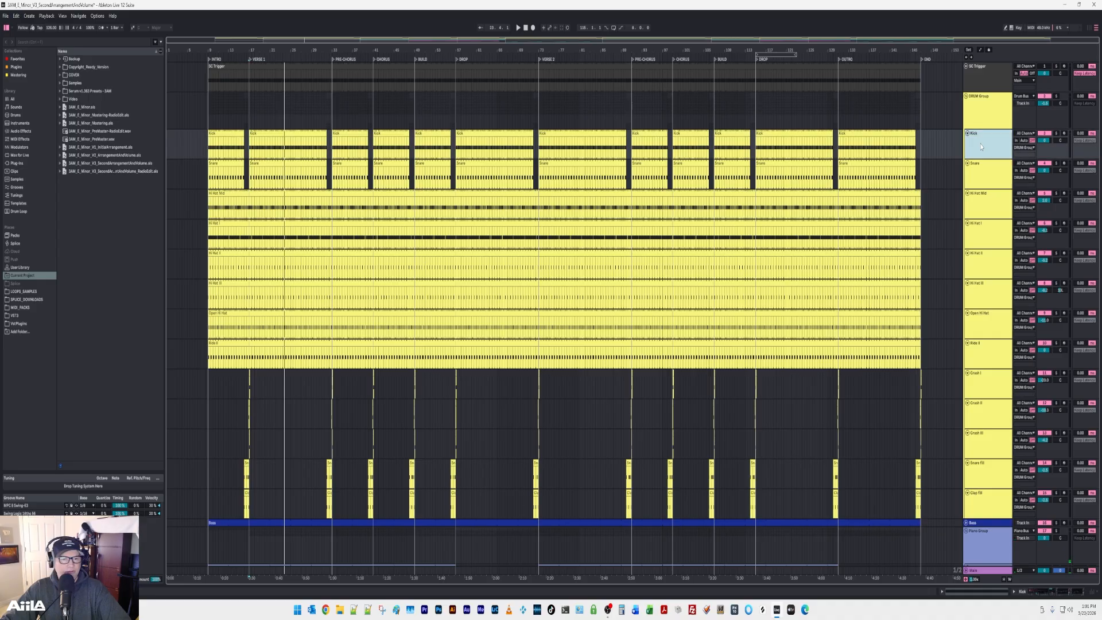
pyautogui.doubleClick(980, 146)
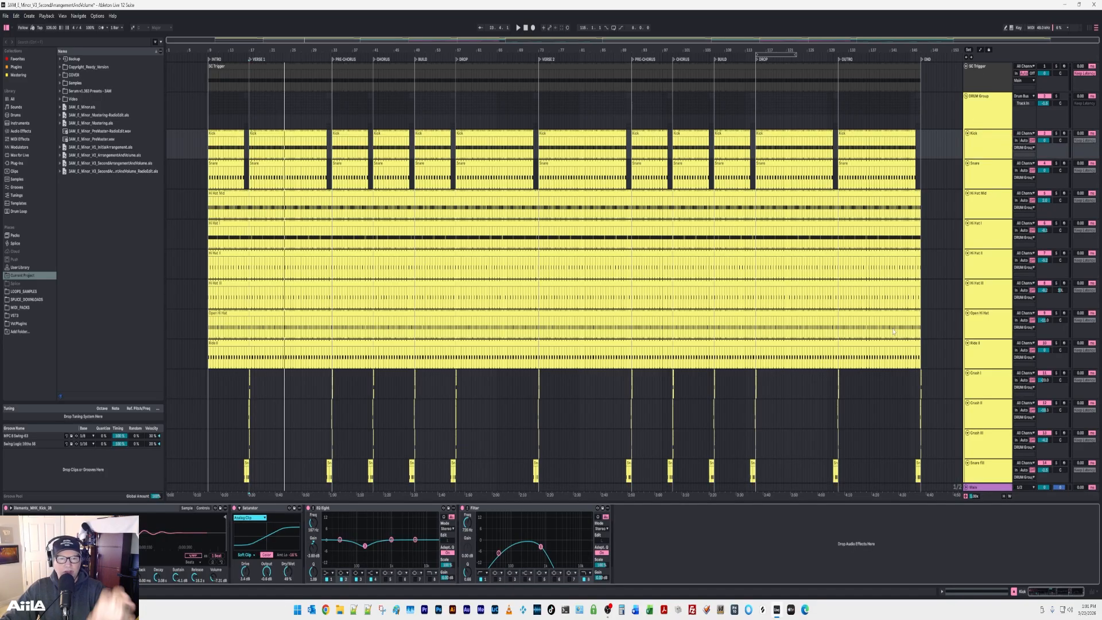
pyautogui.click(987, 169)
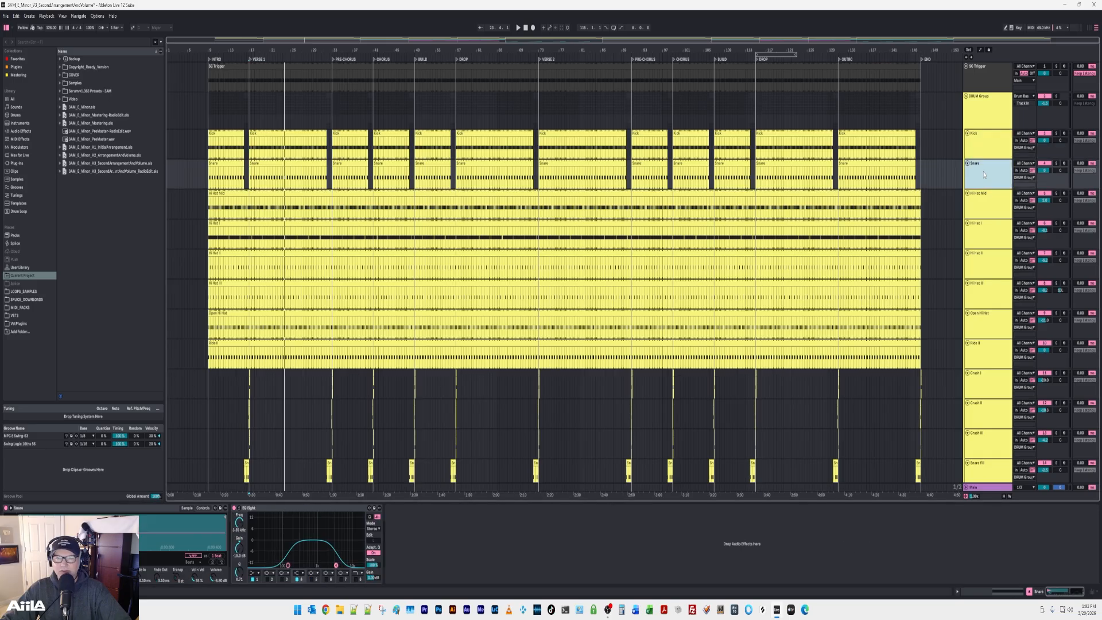
pyautogui.click(983, 208)
pyautogui.click(981, 234)
pyautogui.click(982, 265)
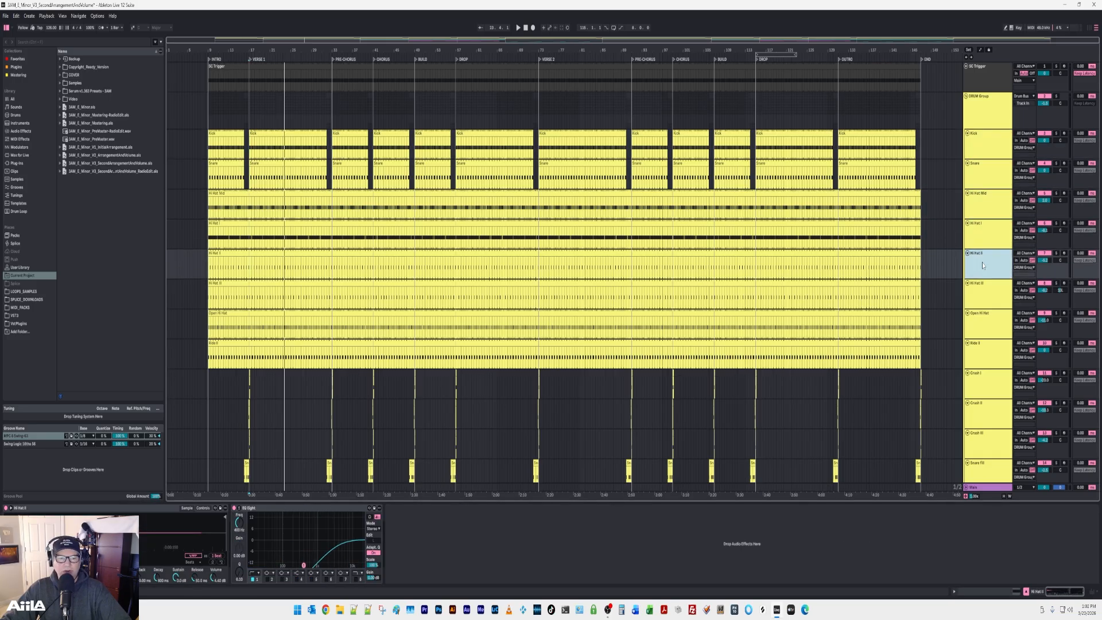
pyautogui.click(982, 288)
pyautogui.click(985, 316)
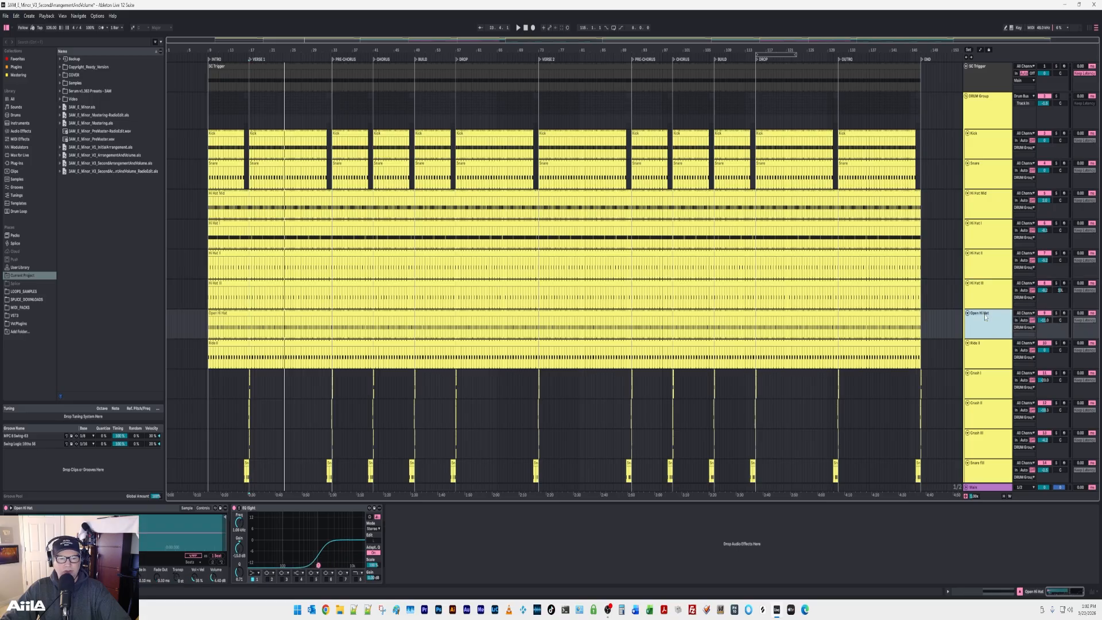
pyautogui.click(983, 359)
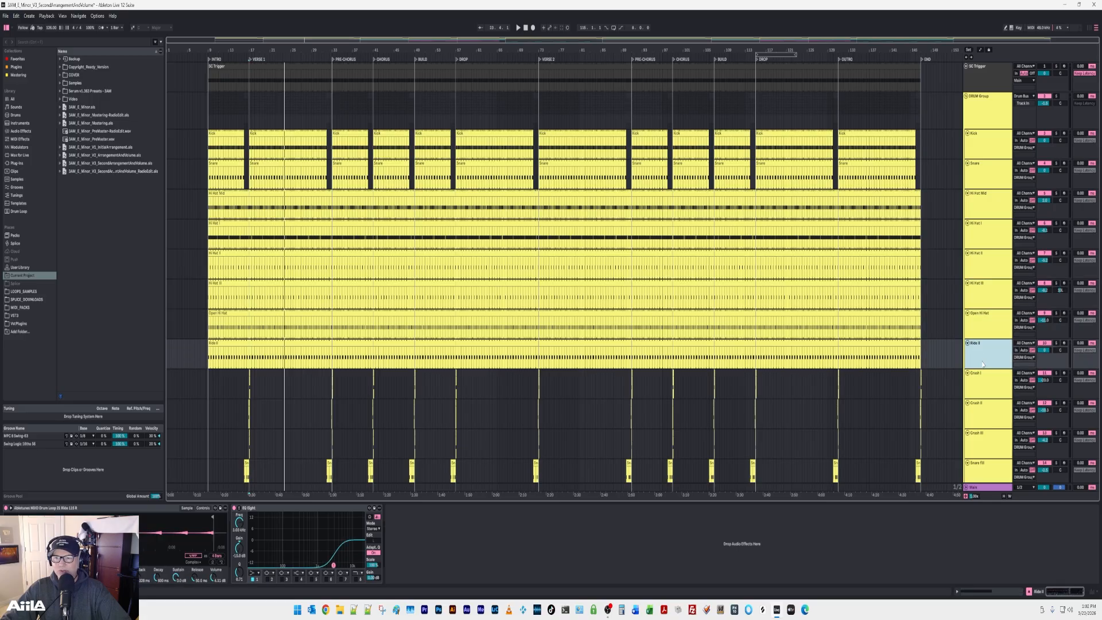
pyautogui.click(966, 96)
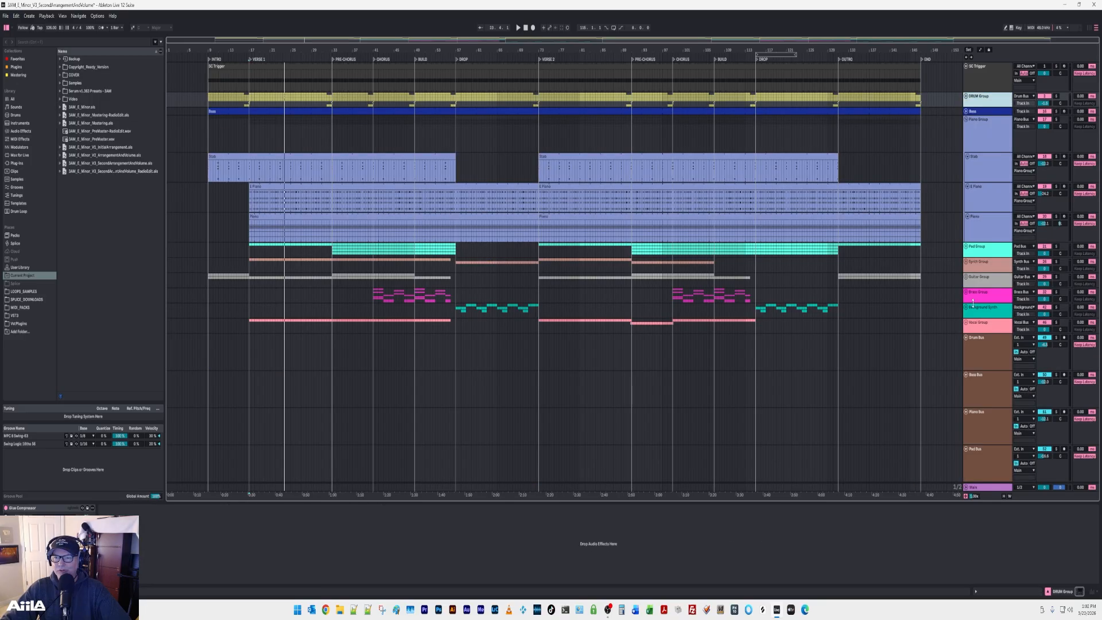
# Unfold the Bass track, review its device chain and fold it again.
pyautogui.click(965, 112)
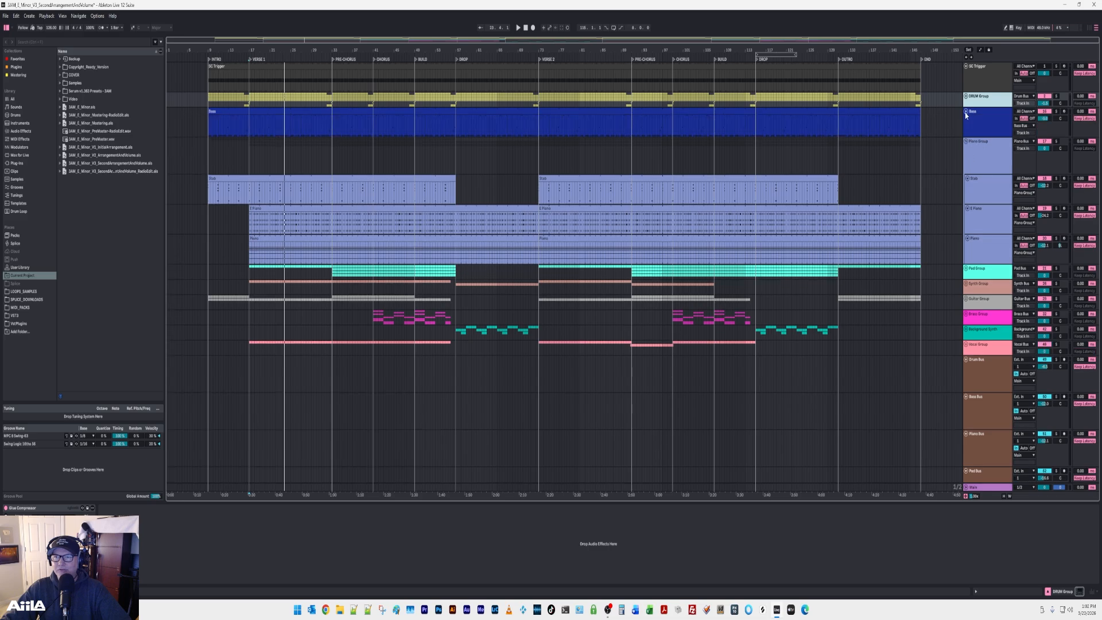
pyautogui.click(971, 128)
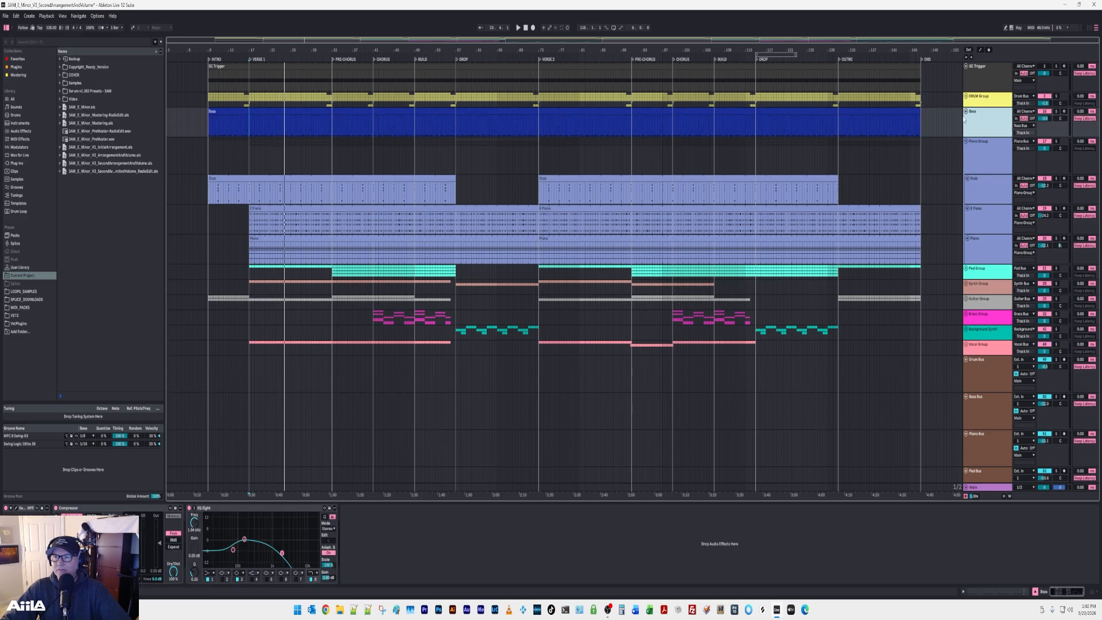
pyautogui.click(966, 113)
# Review the device chains of the three tracks inside the Piano Group one after another.
pyautogui.click(975, 166)
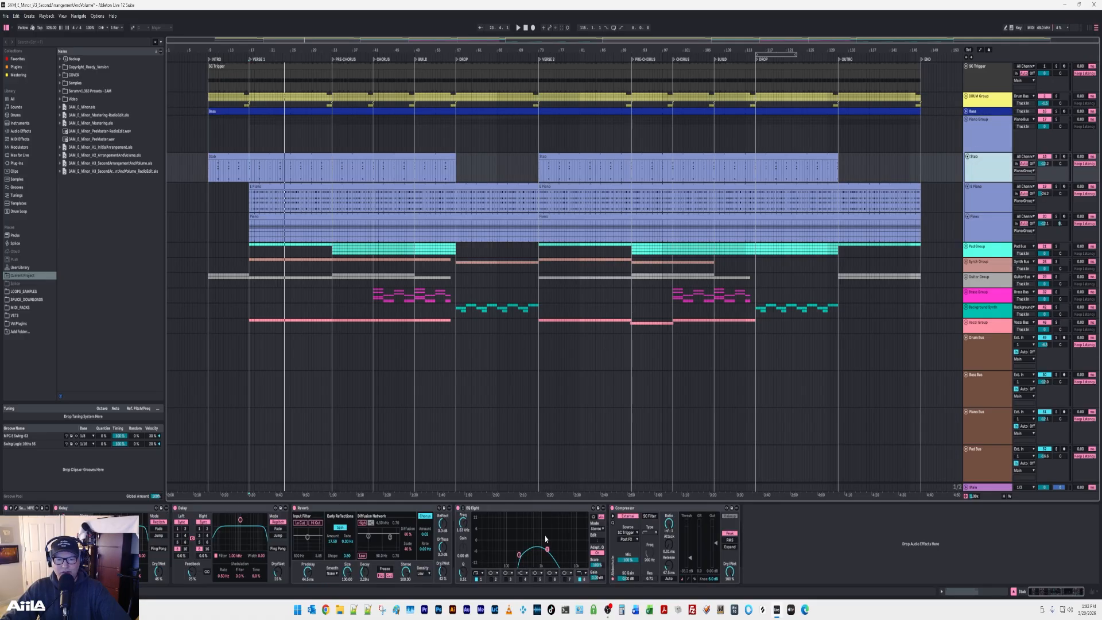
pyautogui.click(981, 203)
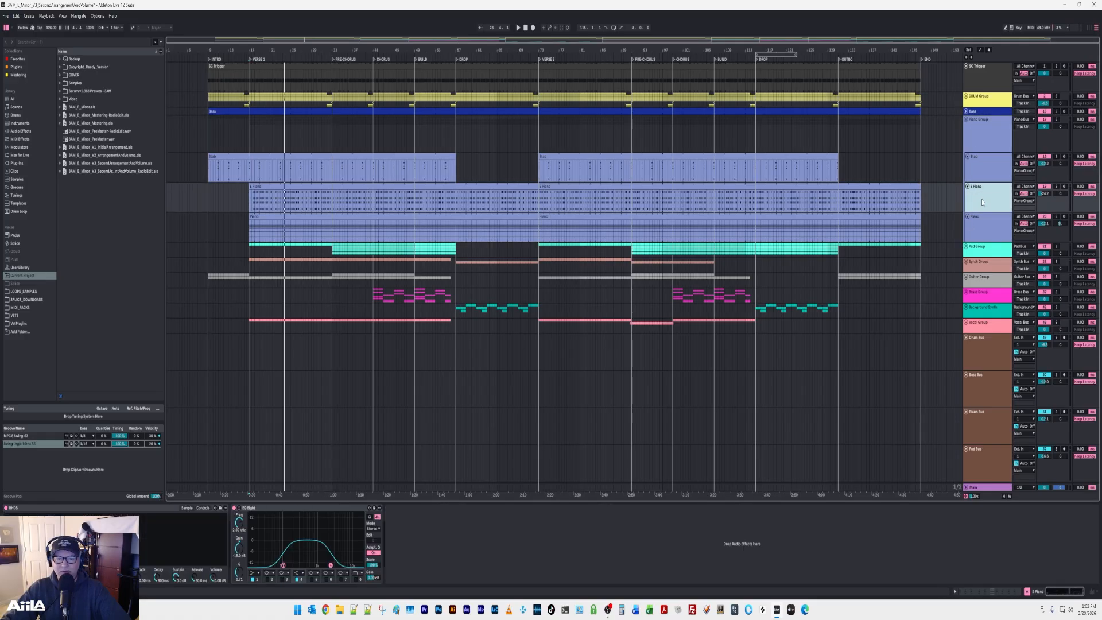
pyautogui.click(973, 233)
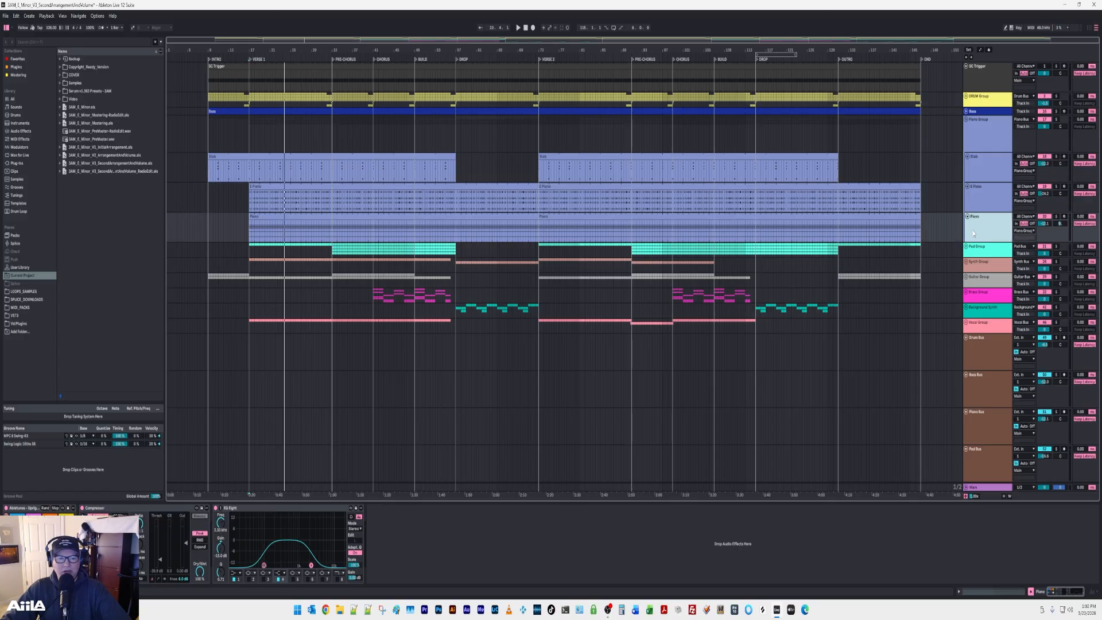
# Expand the Pad Group and review the device chains of its Pad, Brass Sustain and two Strings tracks.
pyautogui.click(965, 247)
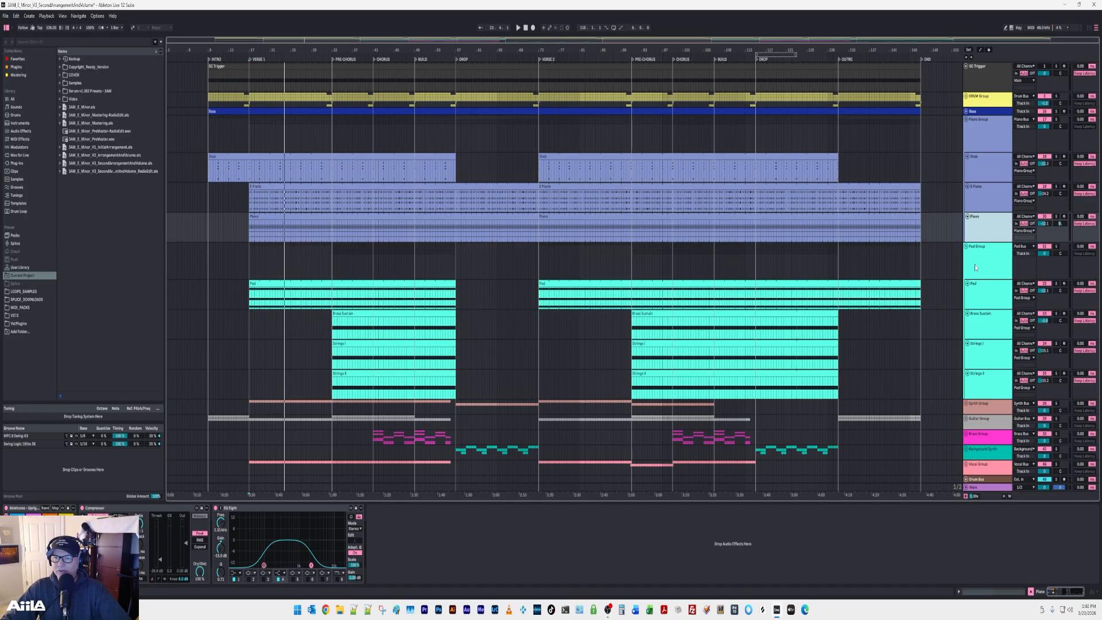
pyautogui.click(979, 276)
pyautogui.click(981, 297)
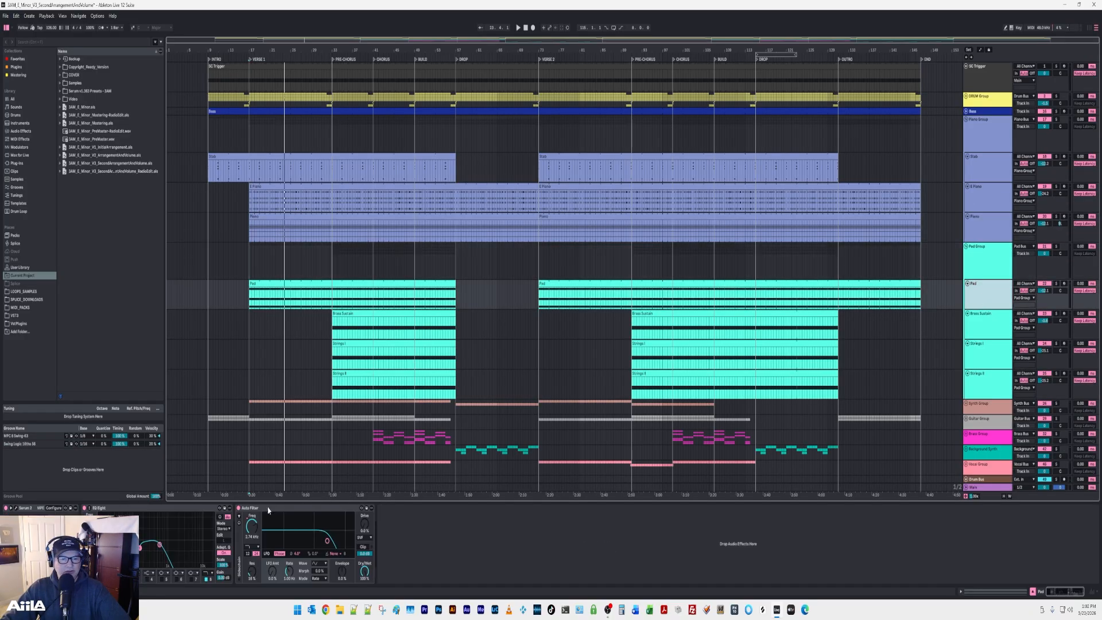
pyautogui.click(979, 317)
pyautogui.click(990, 381)
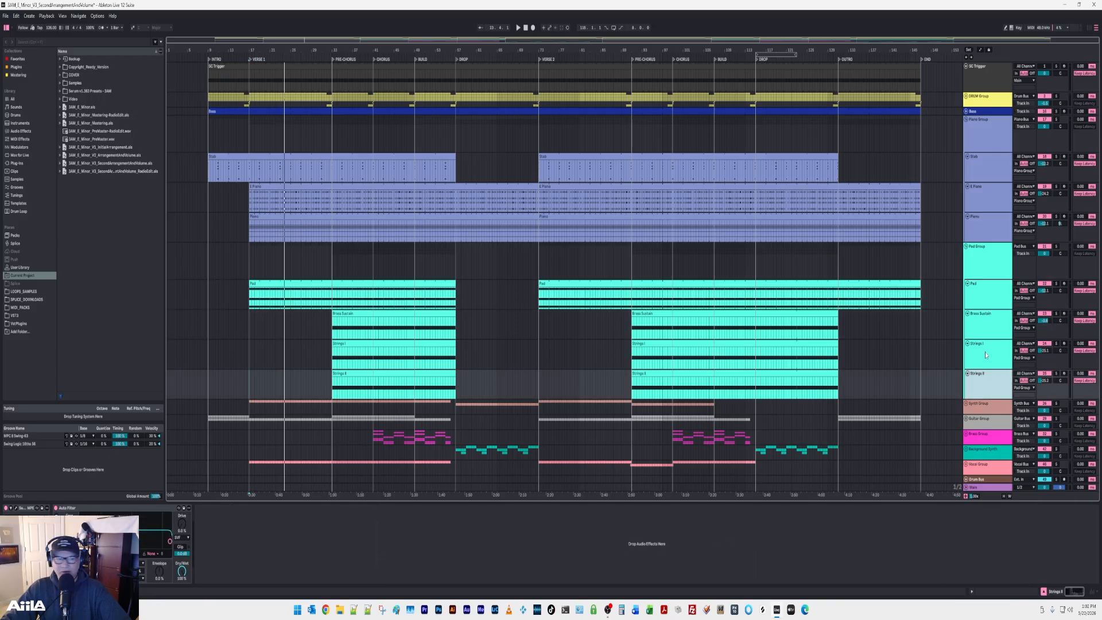
pyautogui.click(985, 354)
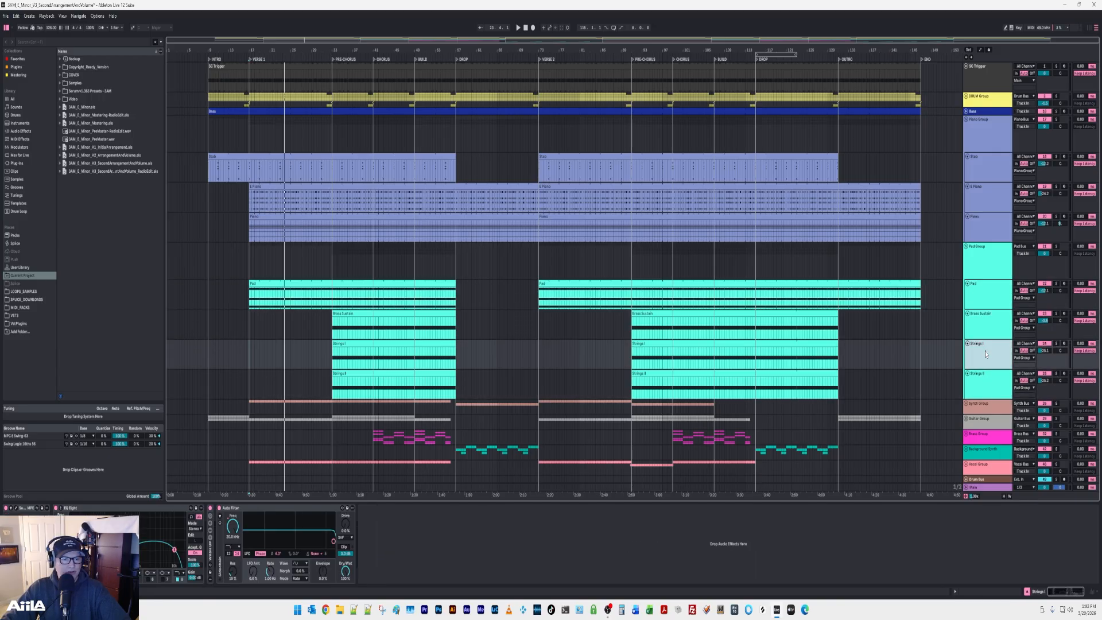
# Expand the Synth Group to show the Guitar Synth track's devices, and collapse the Piano and Pad Groups.
pyautogui.click(966, 404)
pyautogui.scroll(-2, 969, 407)
pyautogui.click(984, 423)
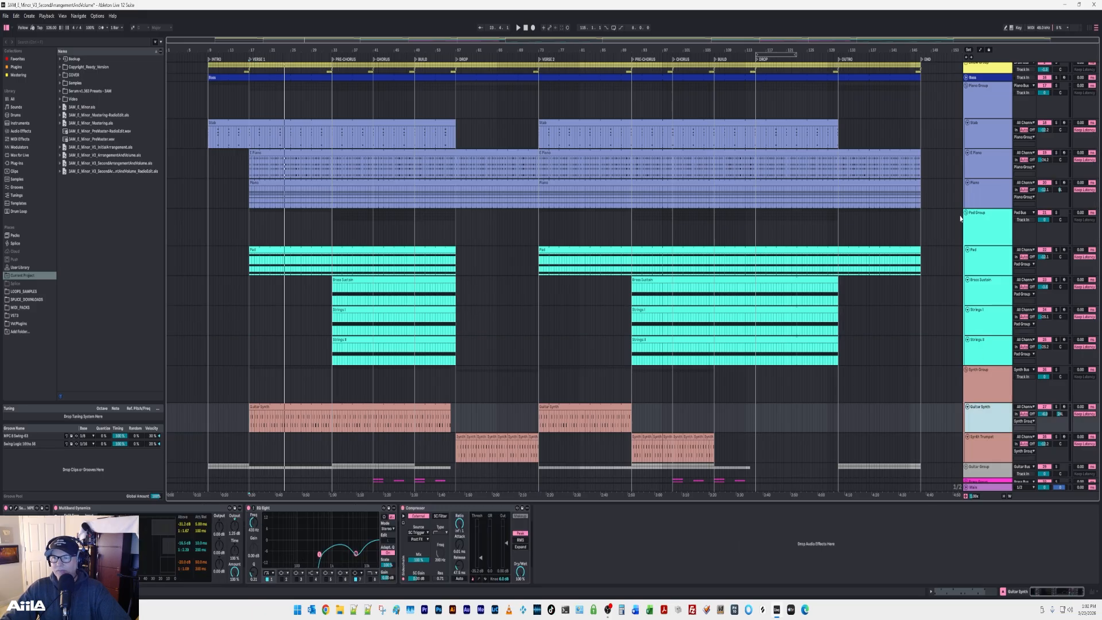
pyautogui.click(967, 86)
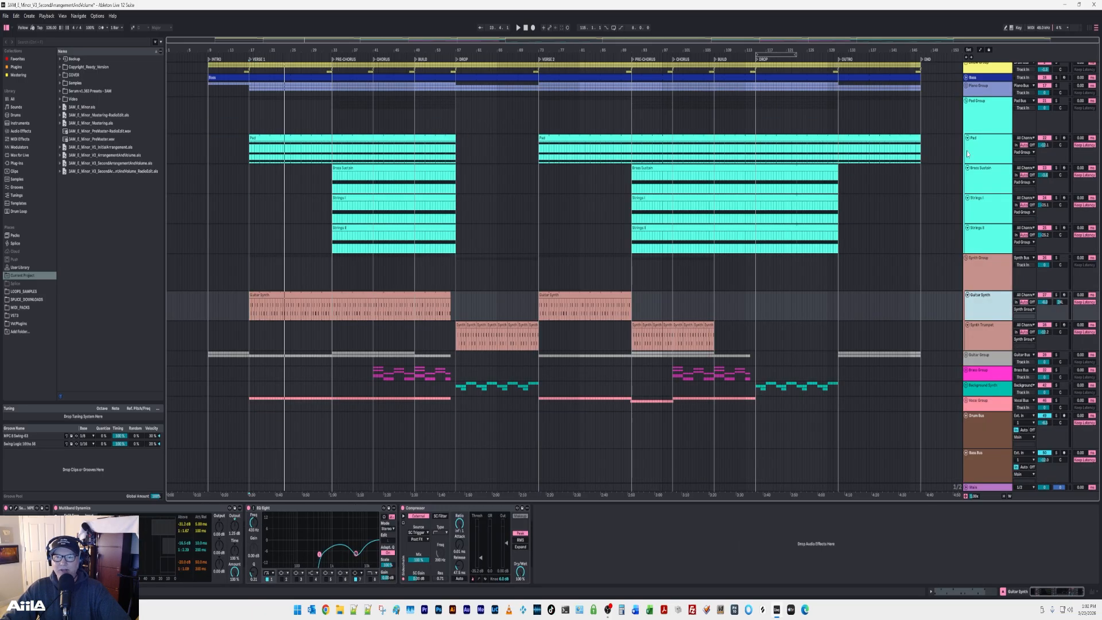
pyautogui.click(966, 101)
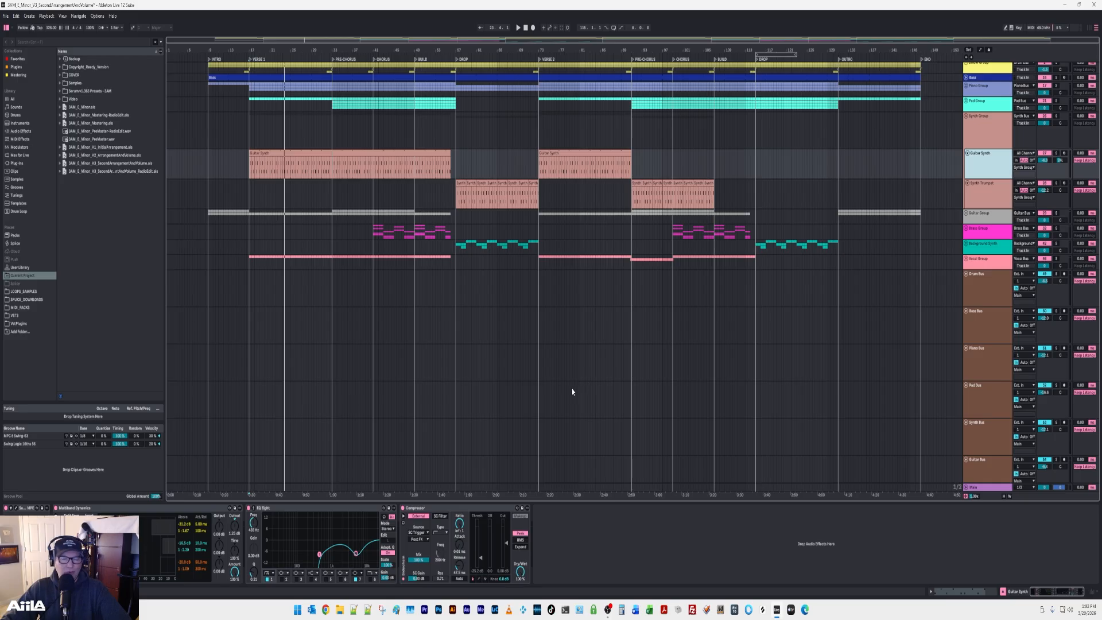
# Show the Main track's device chain in the Session View mixer and audition the mix through it briefly.
pyautogui.press('Tab')
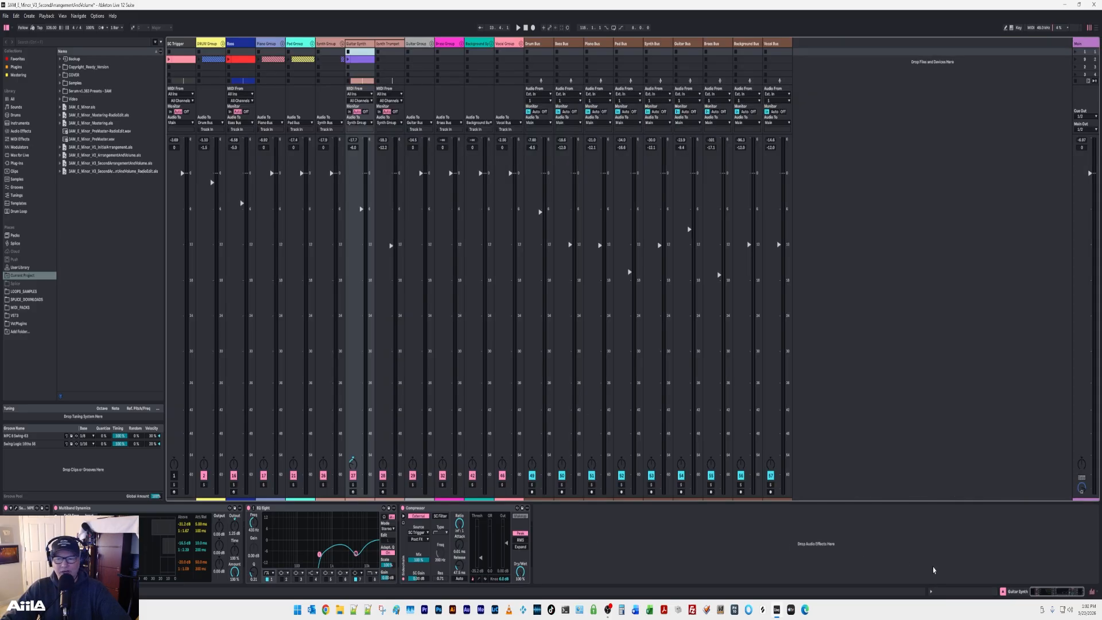
pyautogui.click(1003, 592)
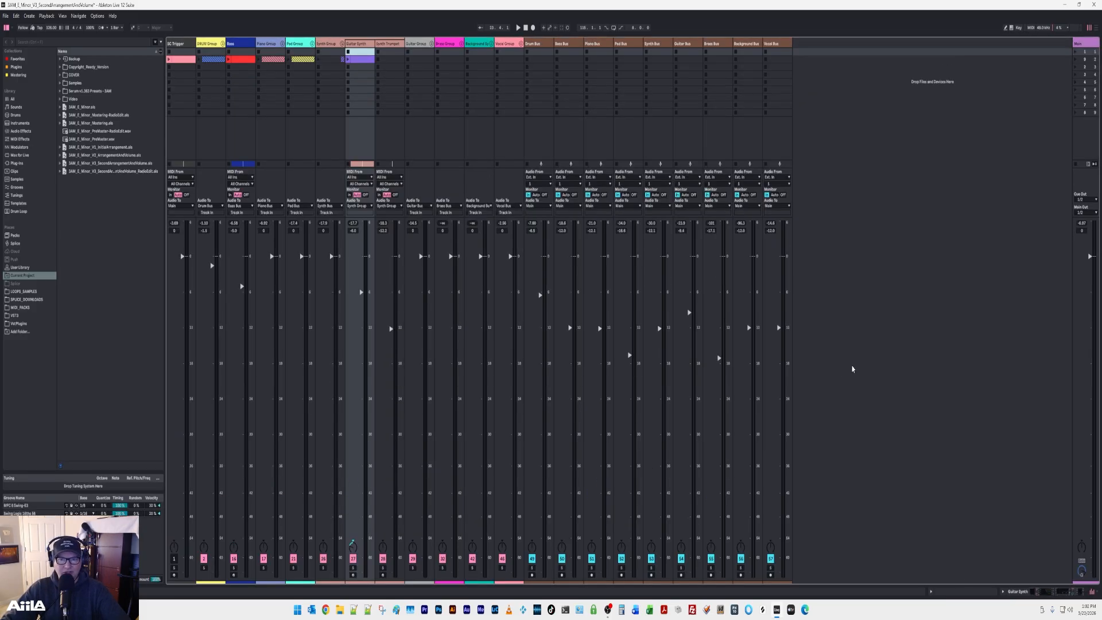
pyautogui.doubleClick(1084, 44)
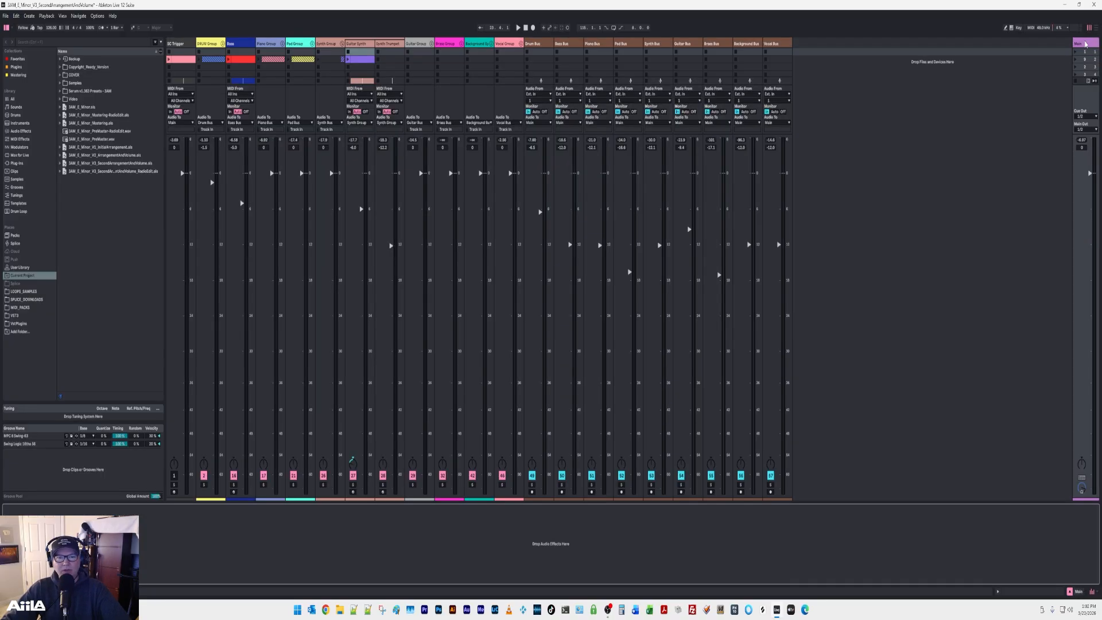
pyautogui.press('space')
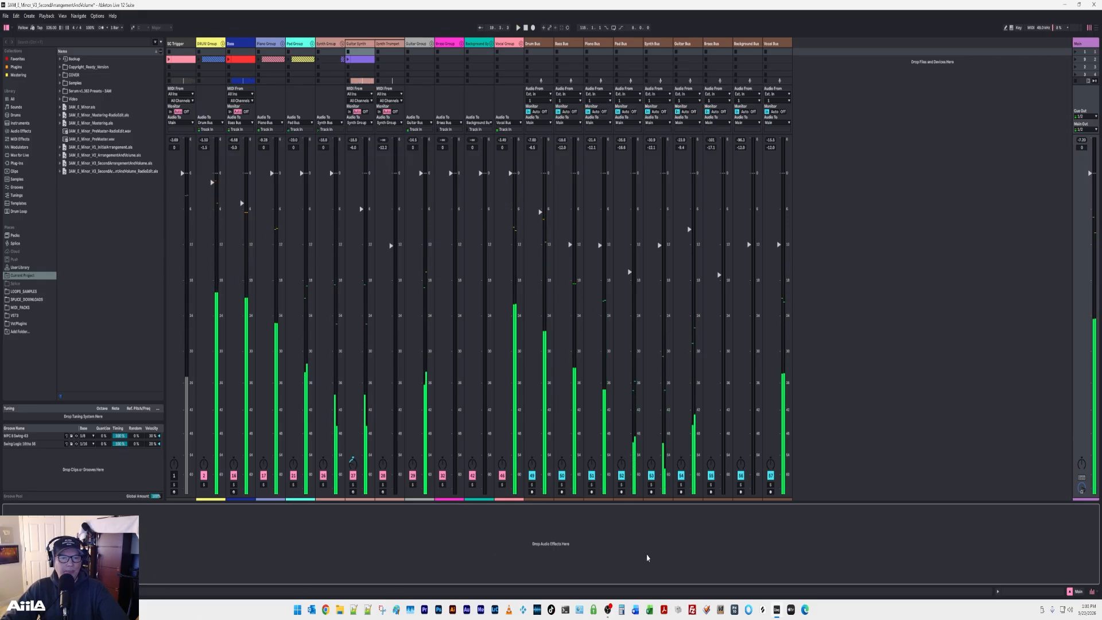
pyautogui.press('space')
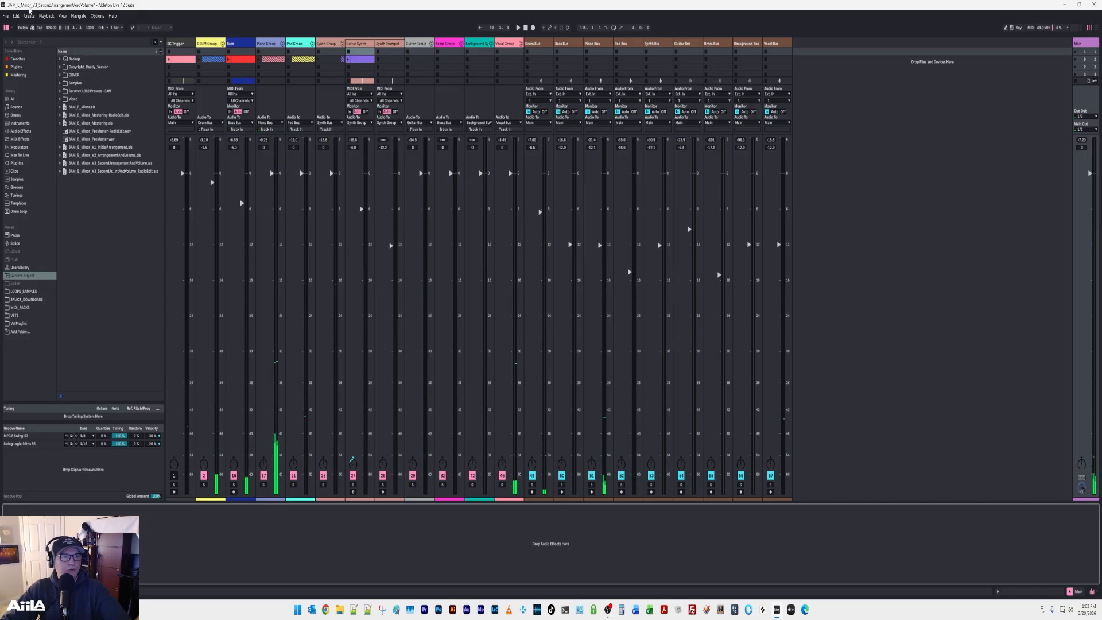
# Open the Live Set 3AM_E_Minor_Mastering.als without saving the changes to the current set.
pyautogui.click(6, 16)
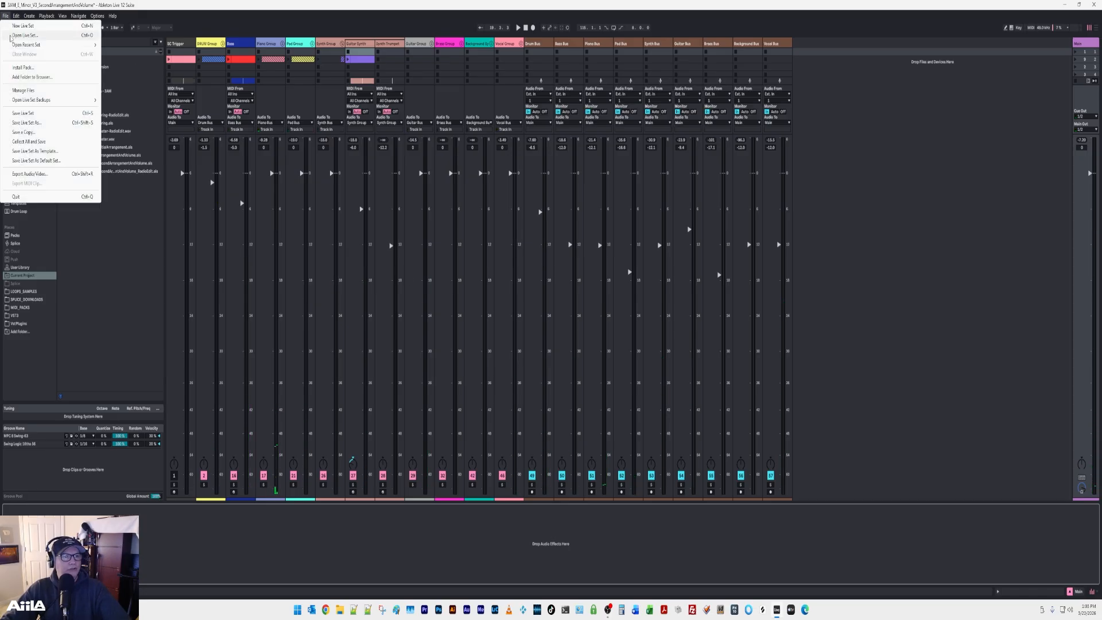
pyautogui.click(26, 35)
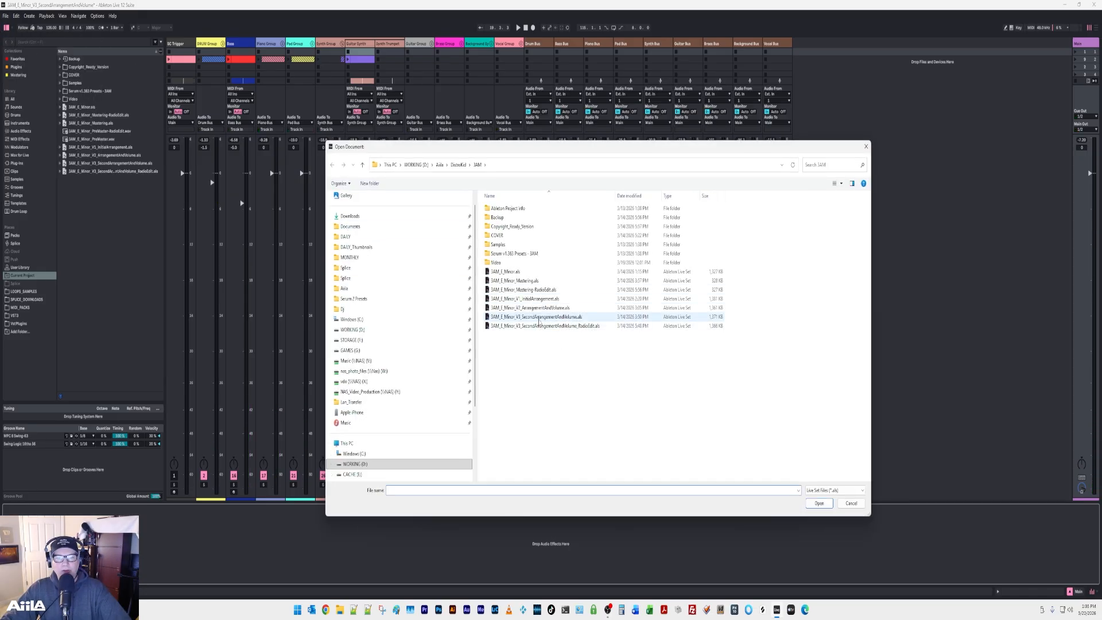
pyautogui.click(524, 283)
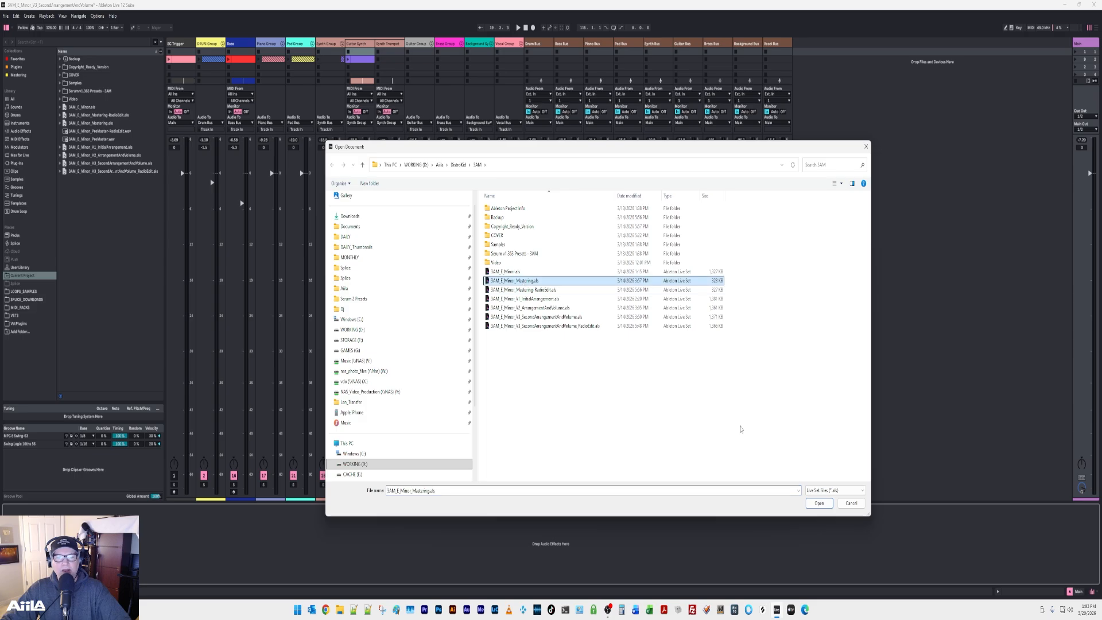
pyautogui.click(818, 503)
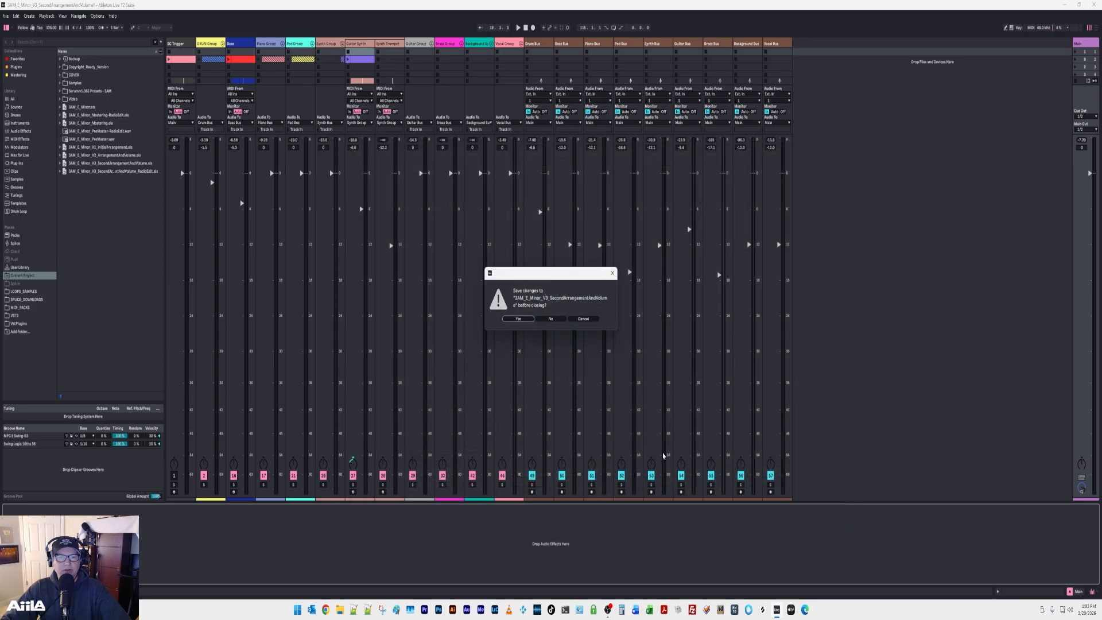
pyautogui.click(550, 320)
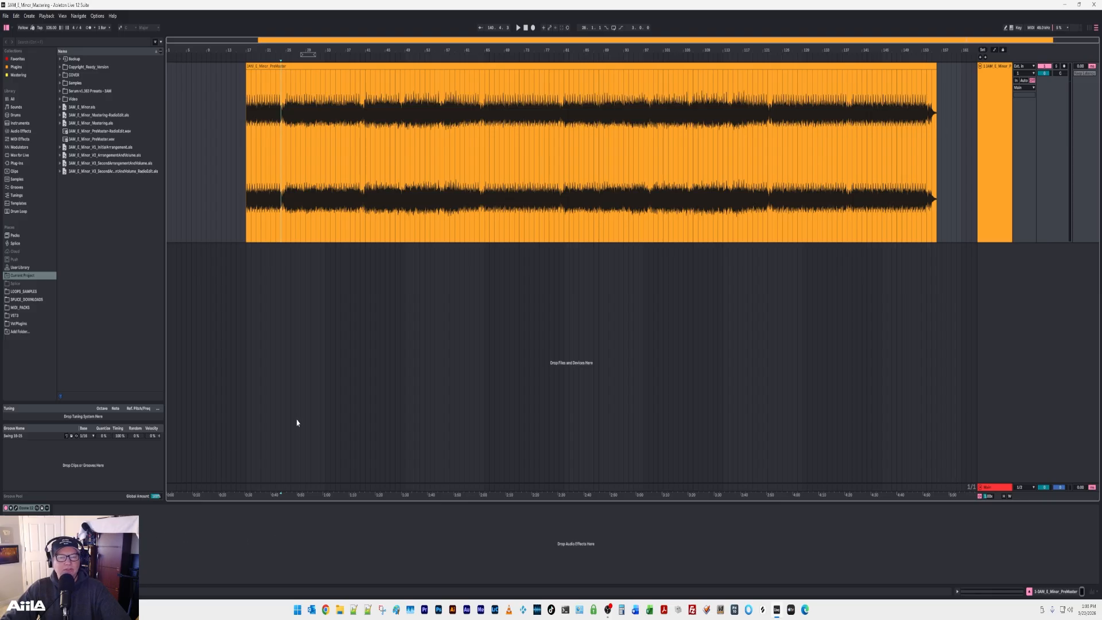
# Play the premaster and review Ozone's Equalizer 1, Imager, Stabilizer, Dynamic EQ and Maximizer modules in turn.
pyautogui.press('space')
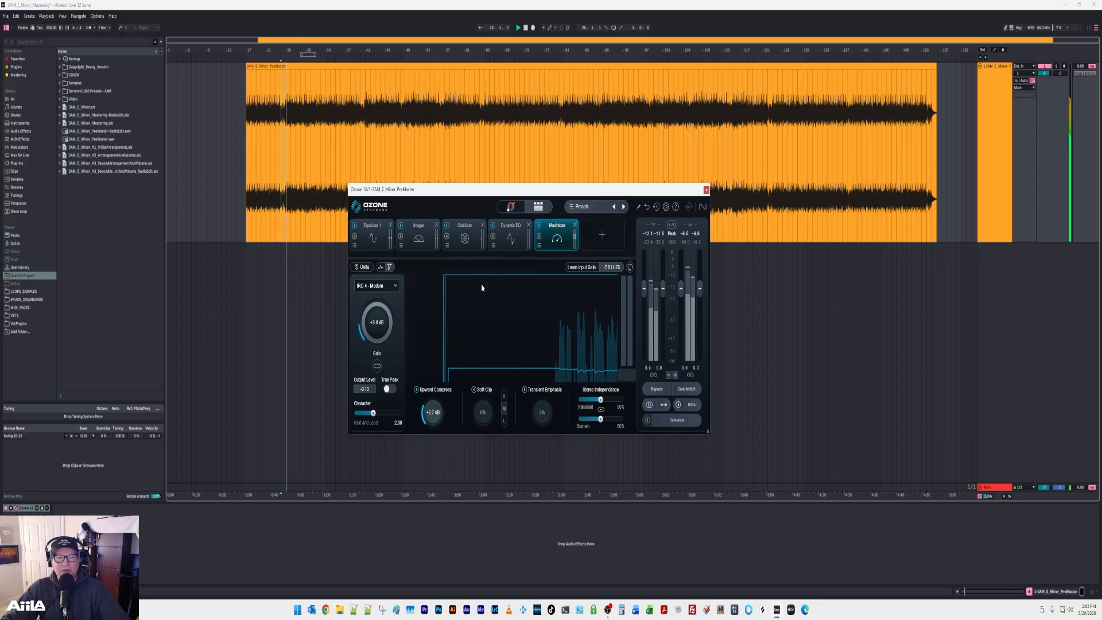
pyautogui.click(369, 238)
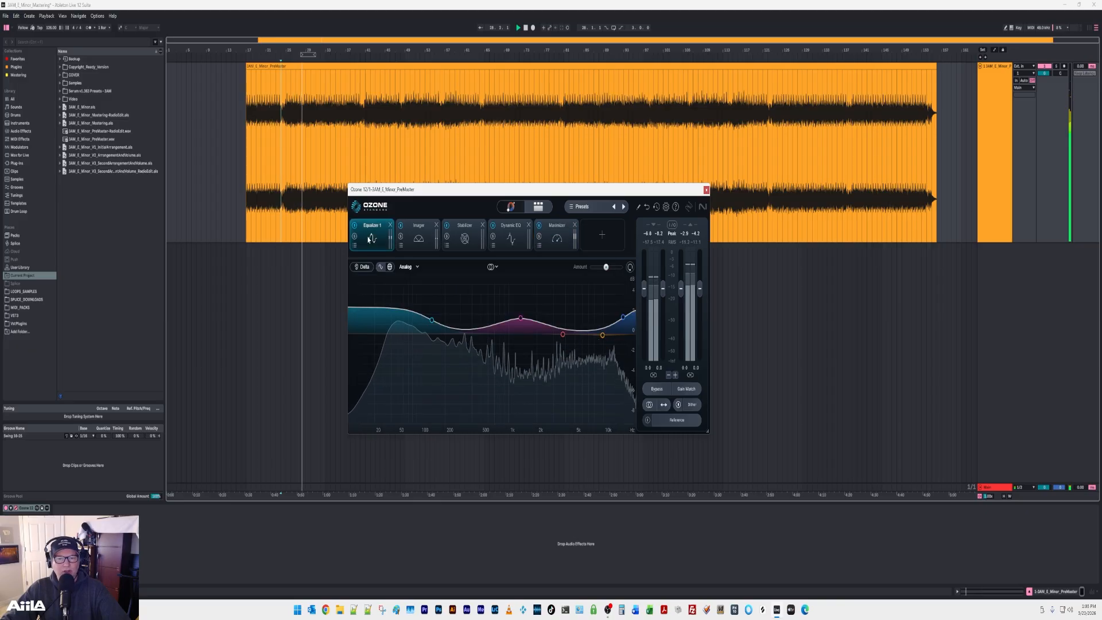
pyautogui.click(417, 238)
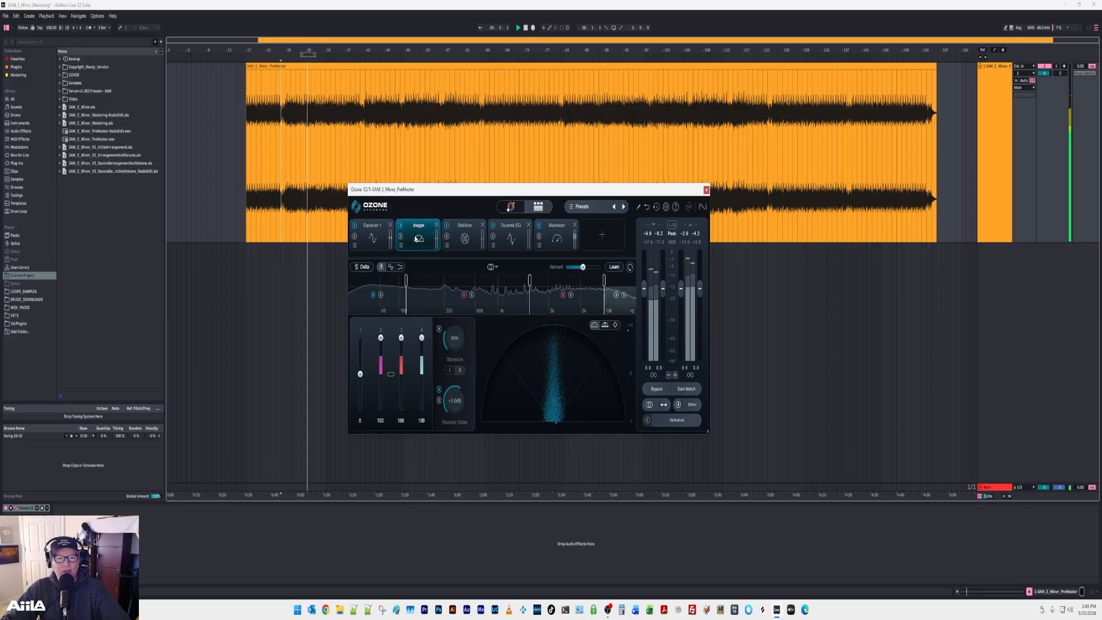
pyautogui.click(464, 237)
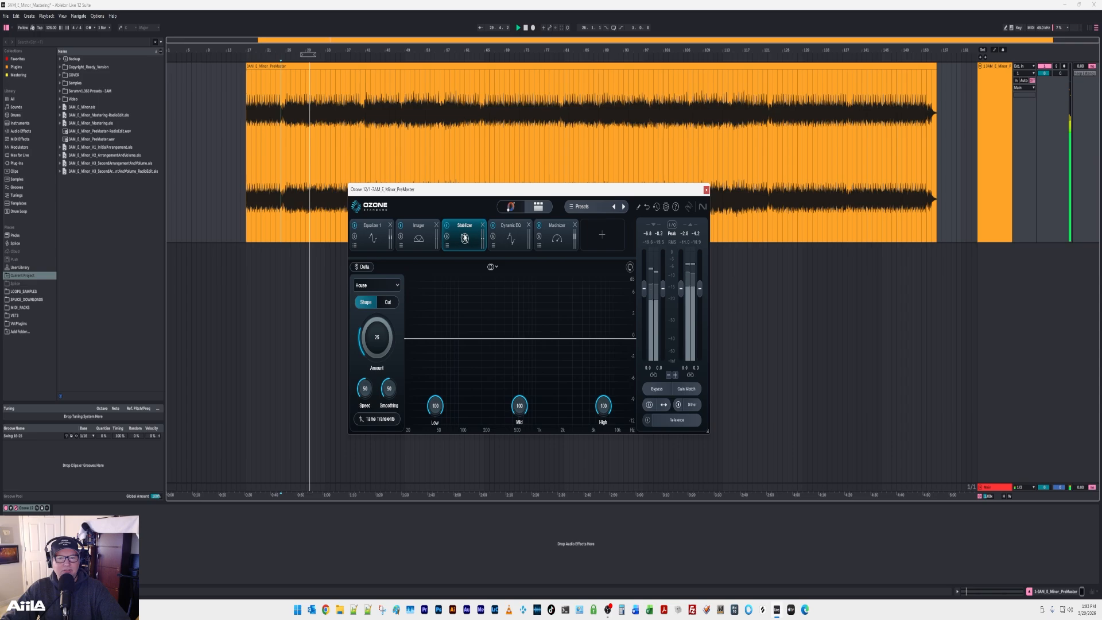
pyautogui.click(507, 240)
pyautogui.click(556, 238)
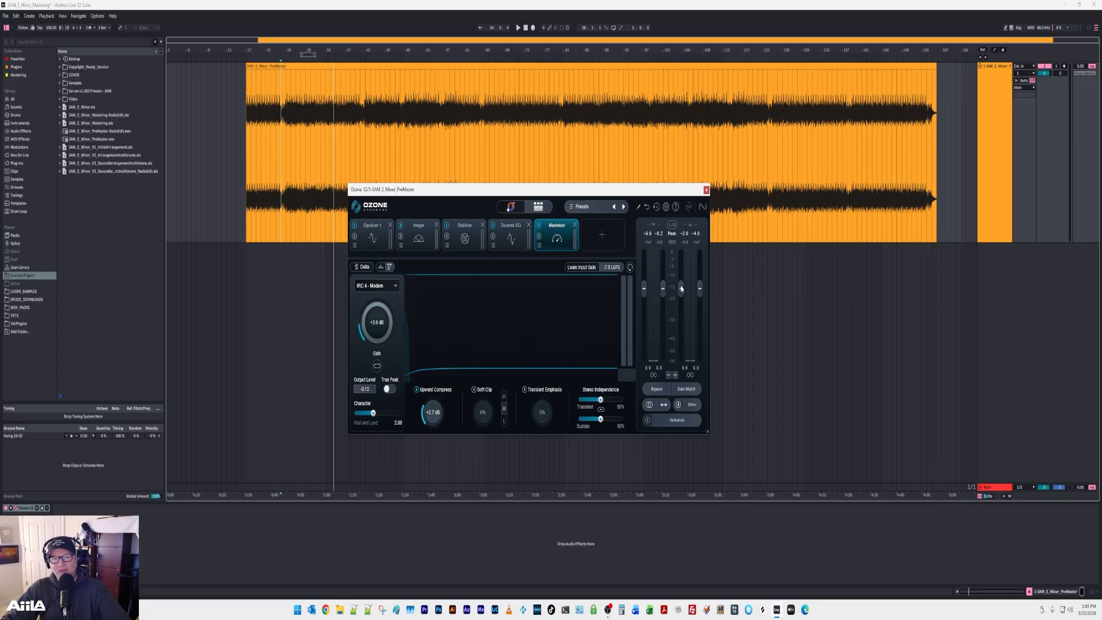
# Look through Ozone's addable modules, audition the premaster in the assistant view, and return to the module chain.
pyautogui.click(603, 238)
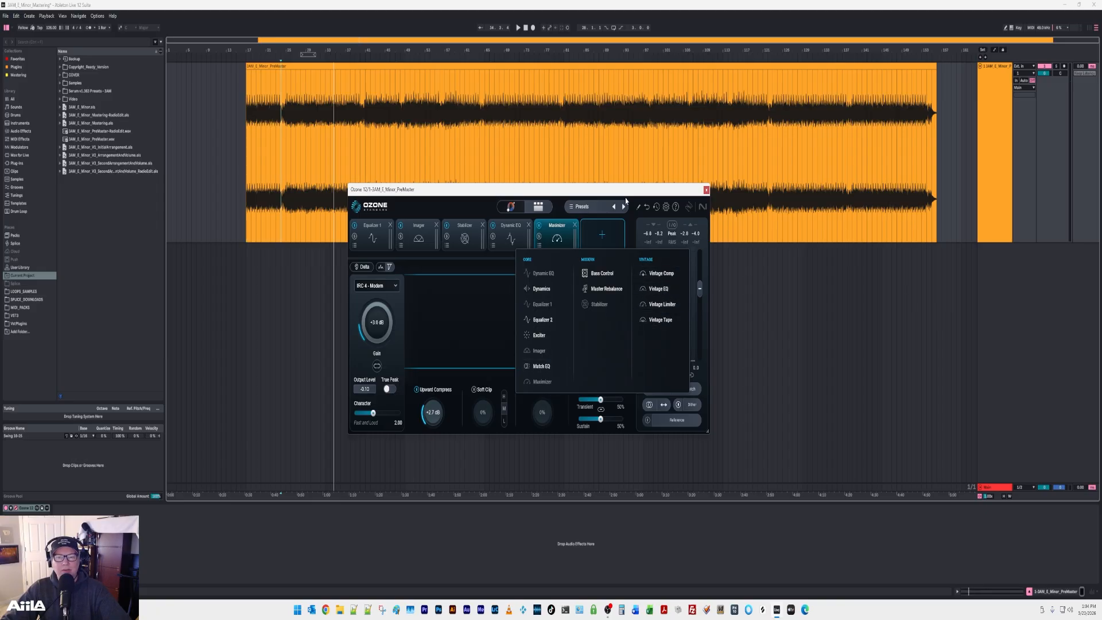
pyautogui.click(509, 211)
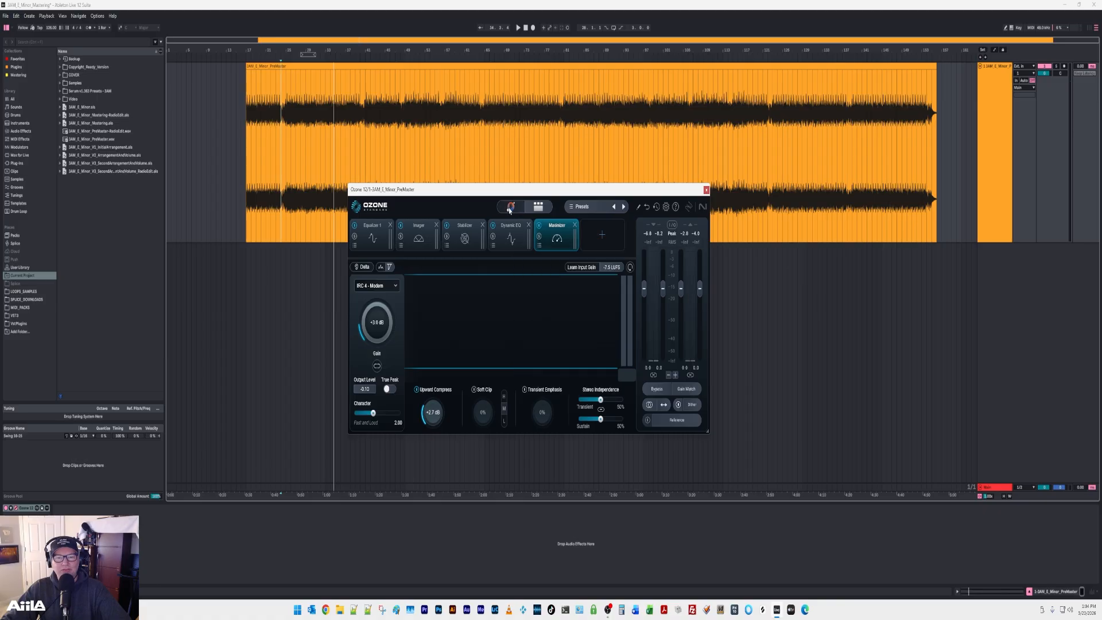
pyautogui.click(509, 211)
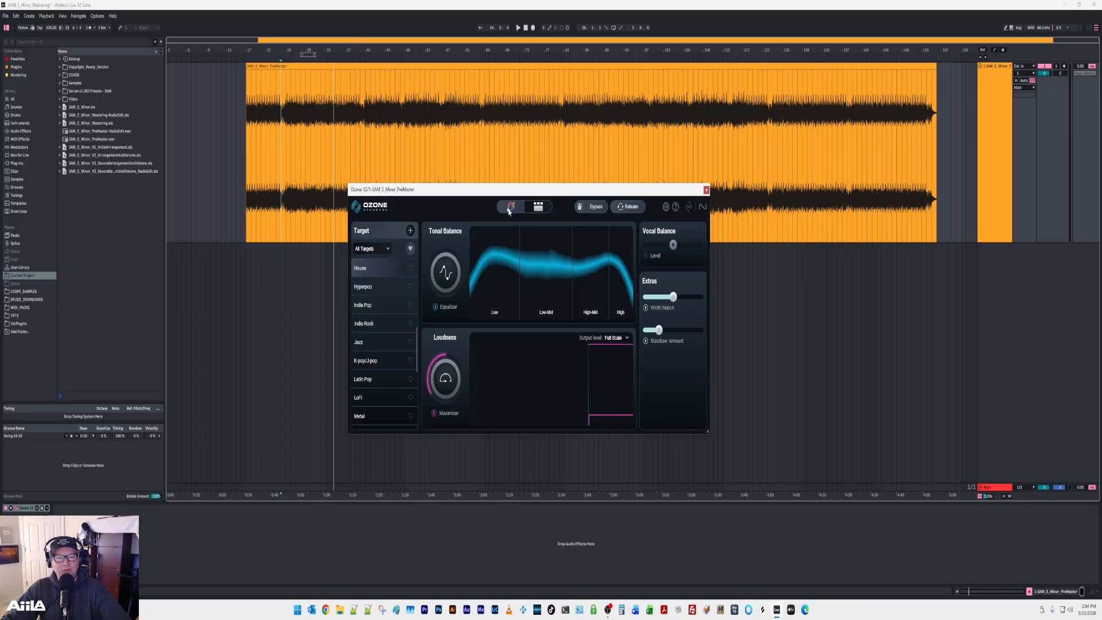
pyautogui.press('space')
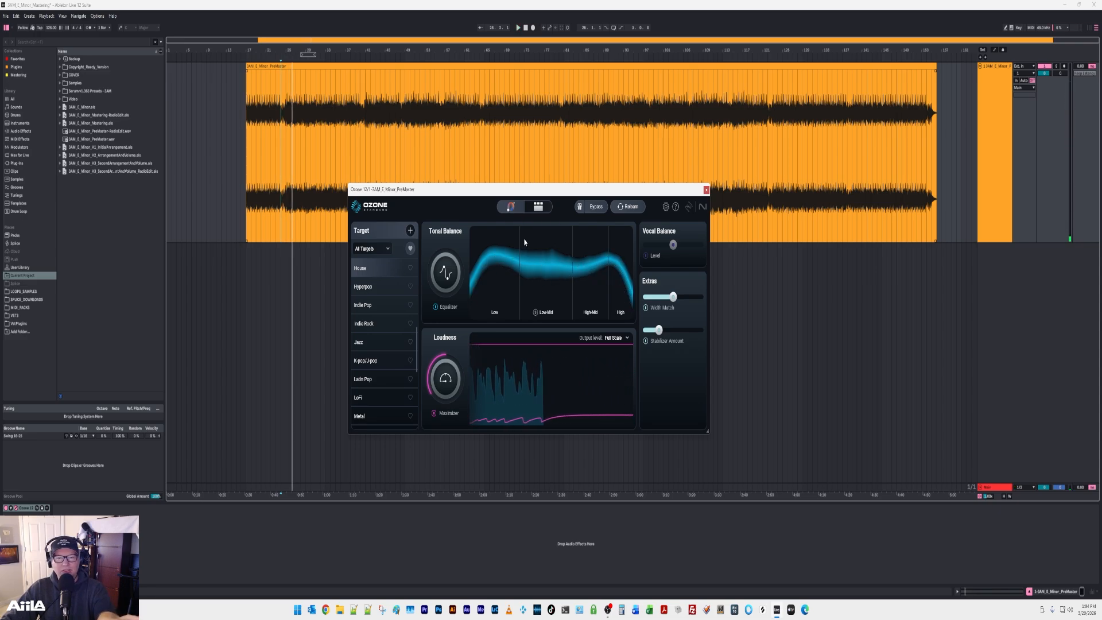
pyautogui.click(535, 208)
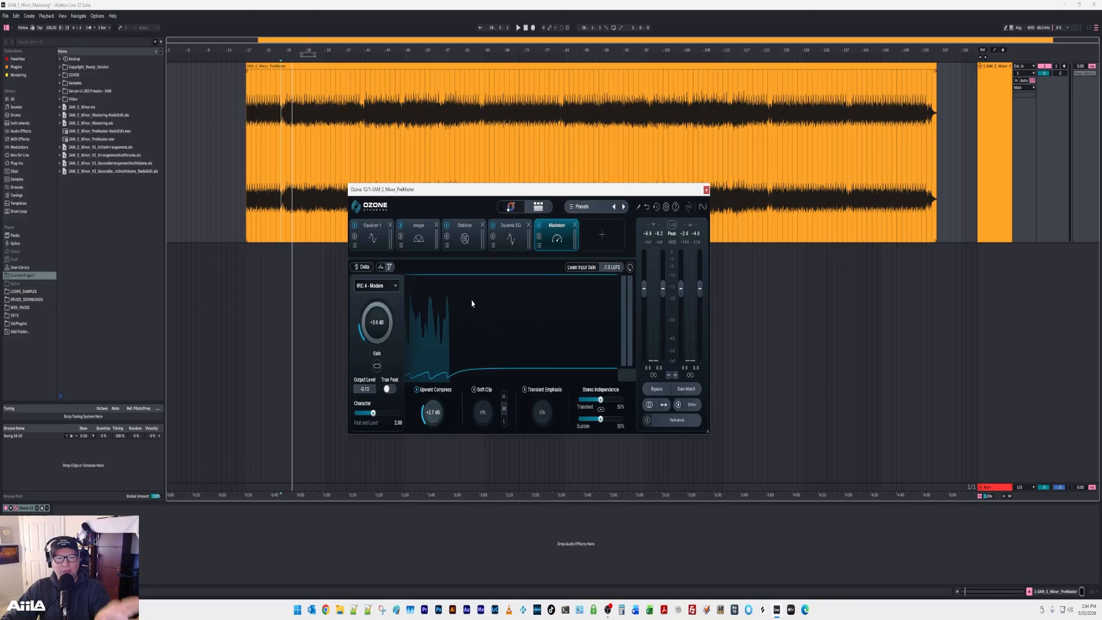